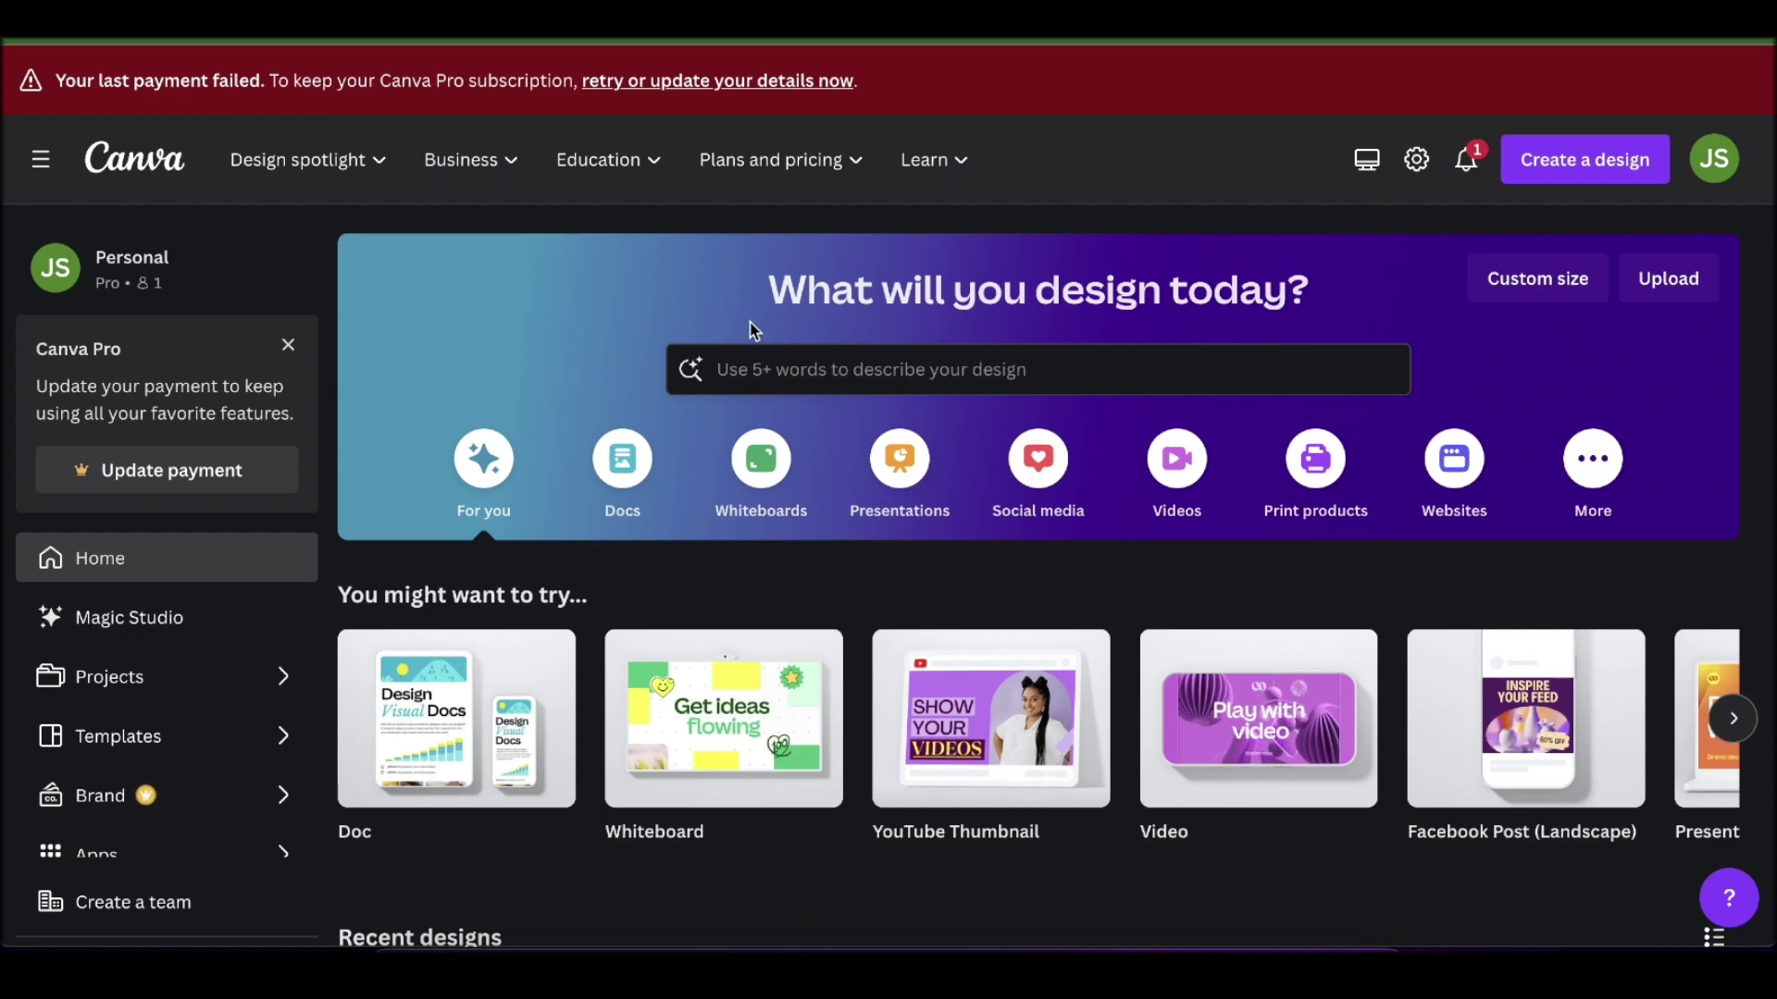
Open Canva's design search panel to show template suggestions and recent searches.
click(826, 353)
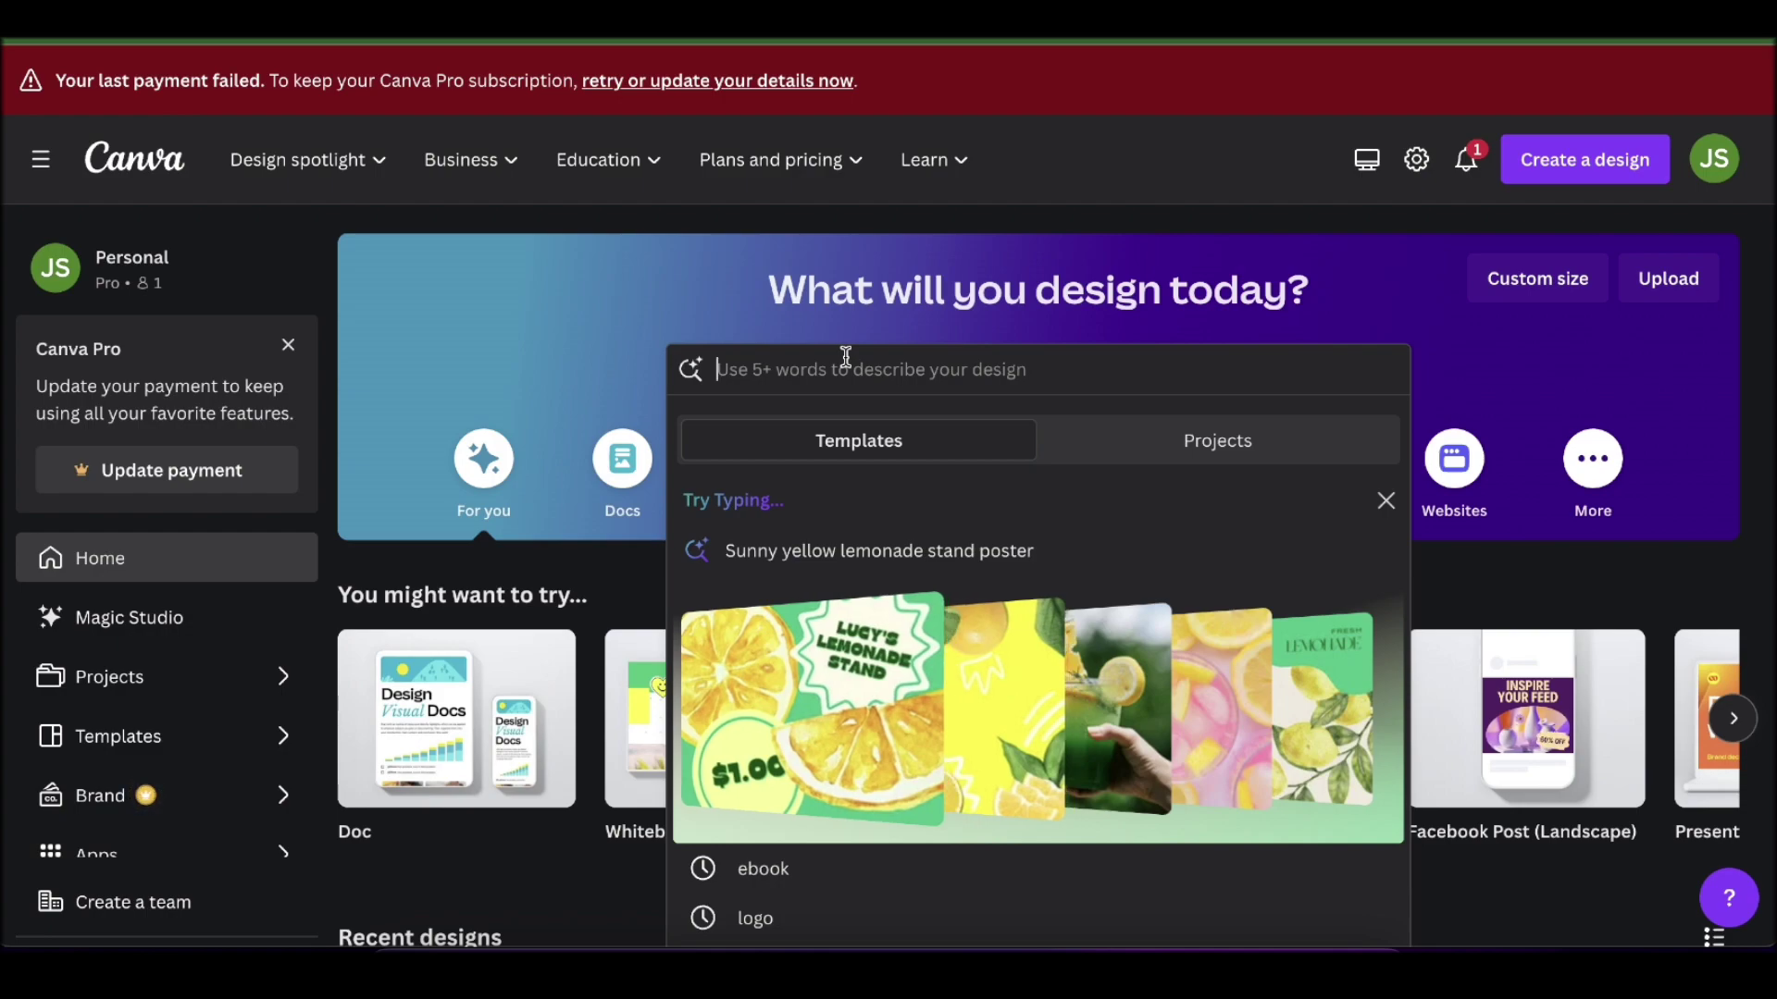
Browse the 'ebook' template results and preview the Stop Thinking Negative ebook cover.
click(754, 868)
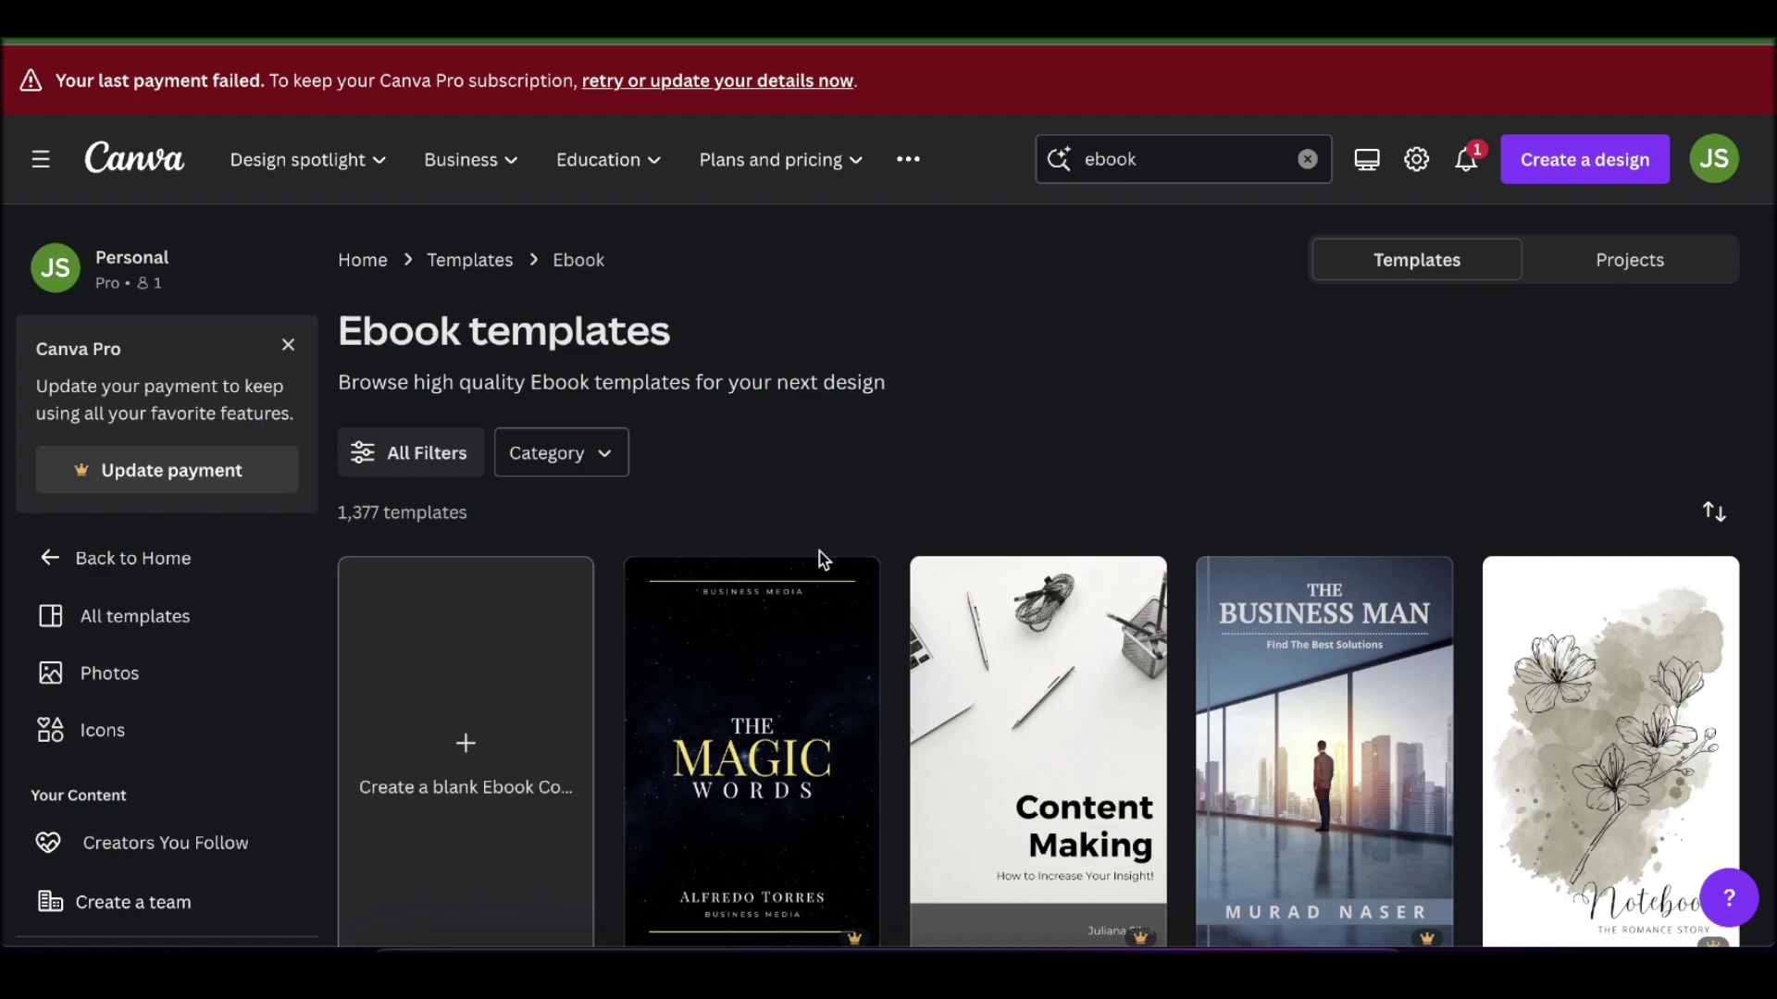
scroll(822, 559, down, 2)
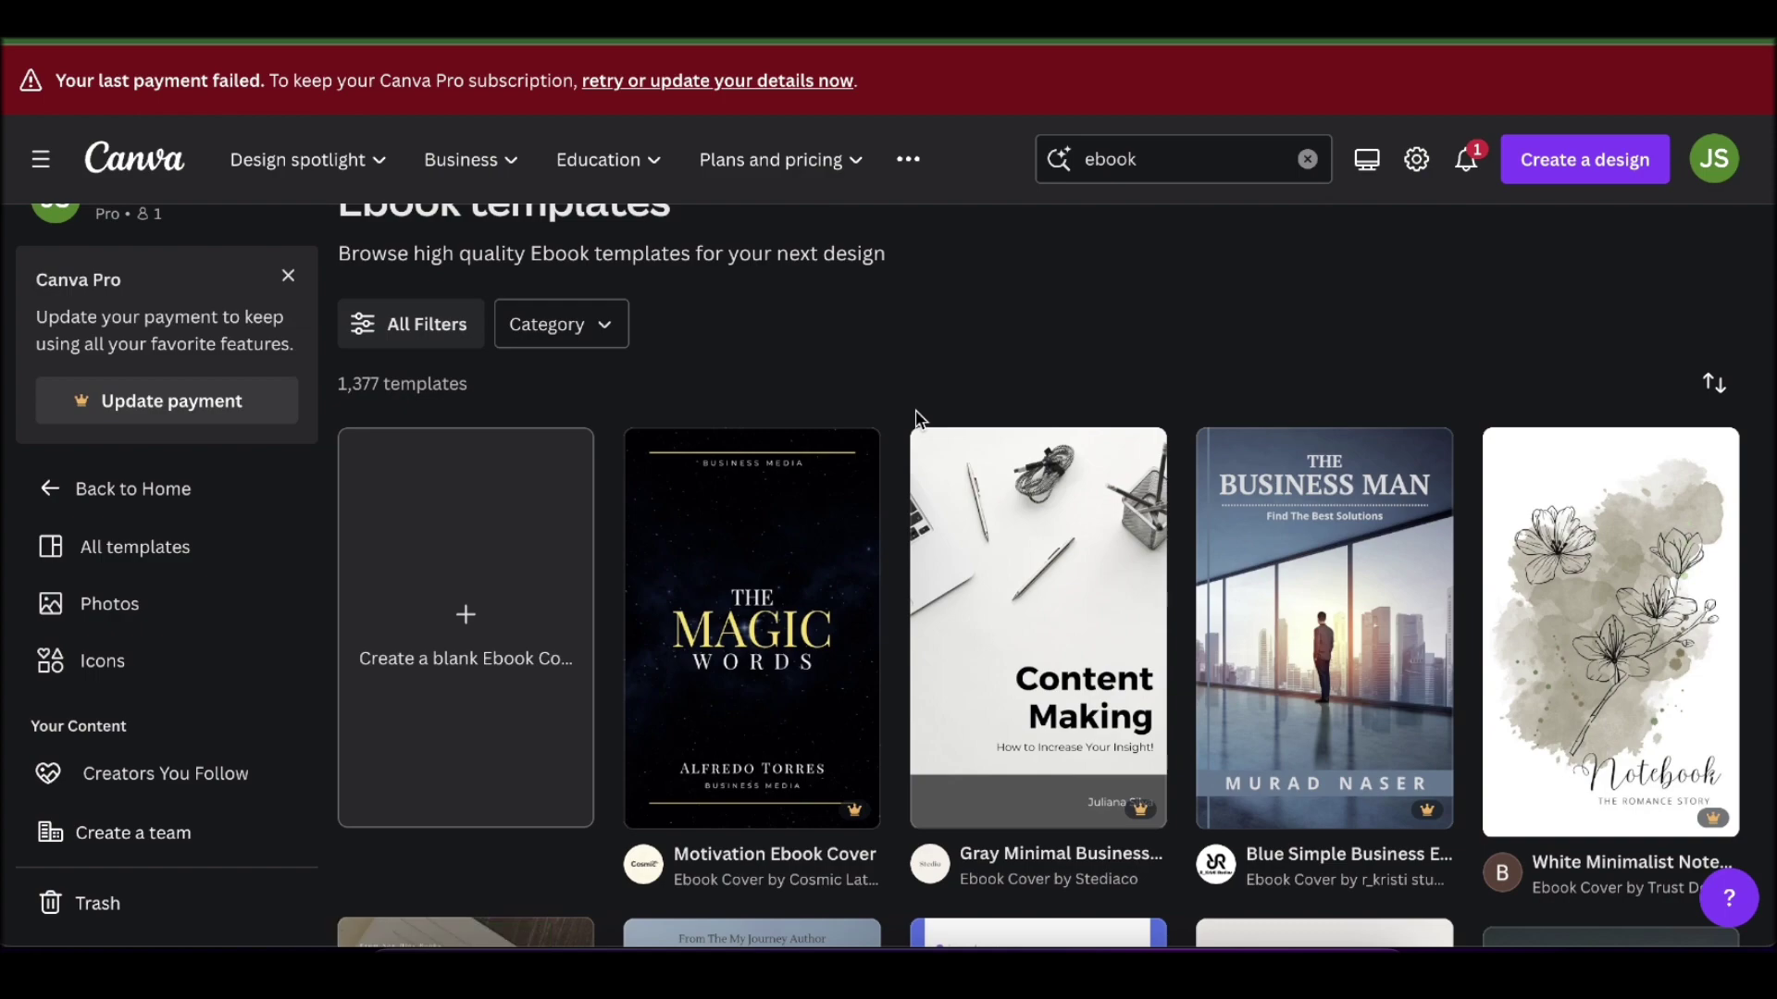
scroll(916, 416, down, 4)
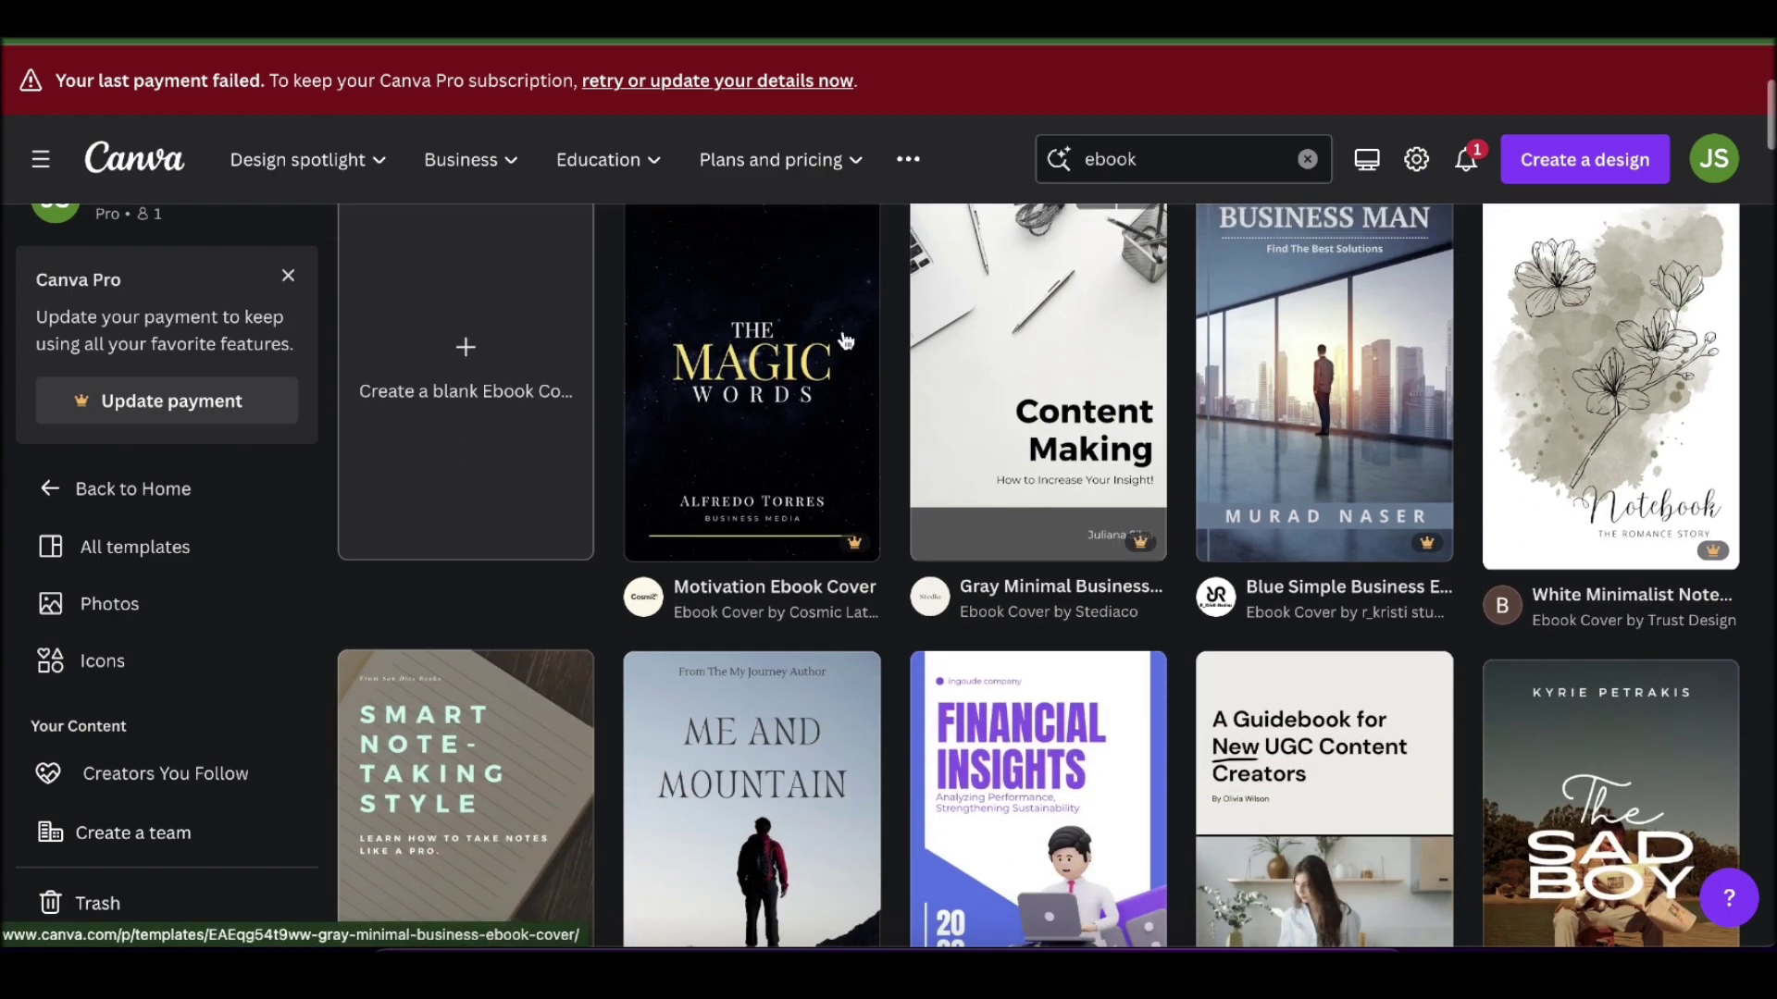
scroll(913, 396, down, 6)
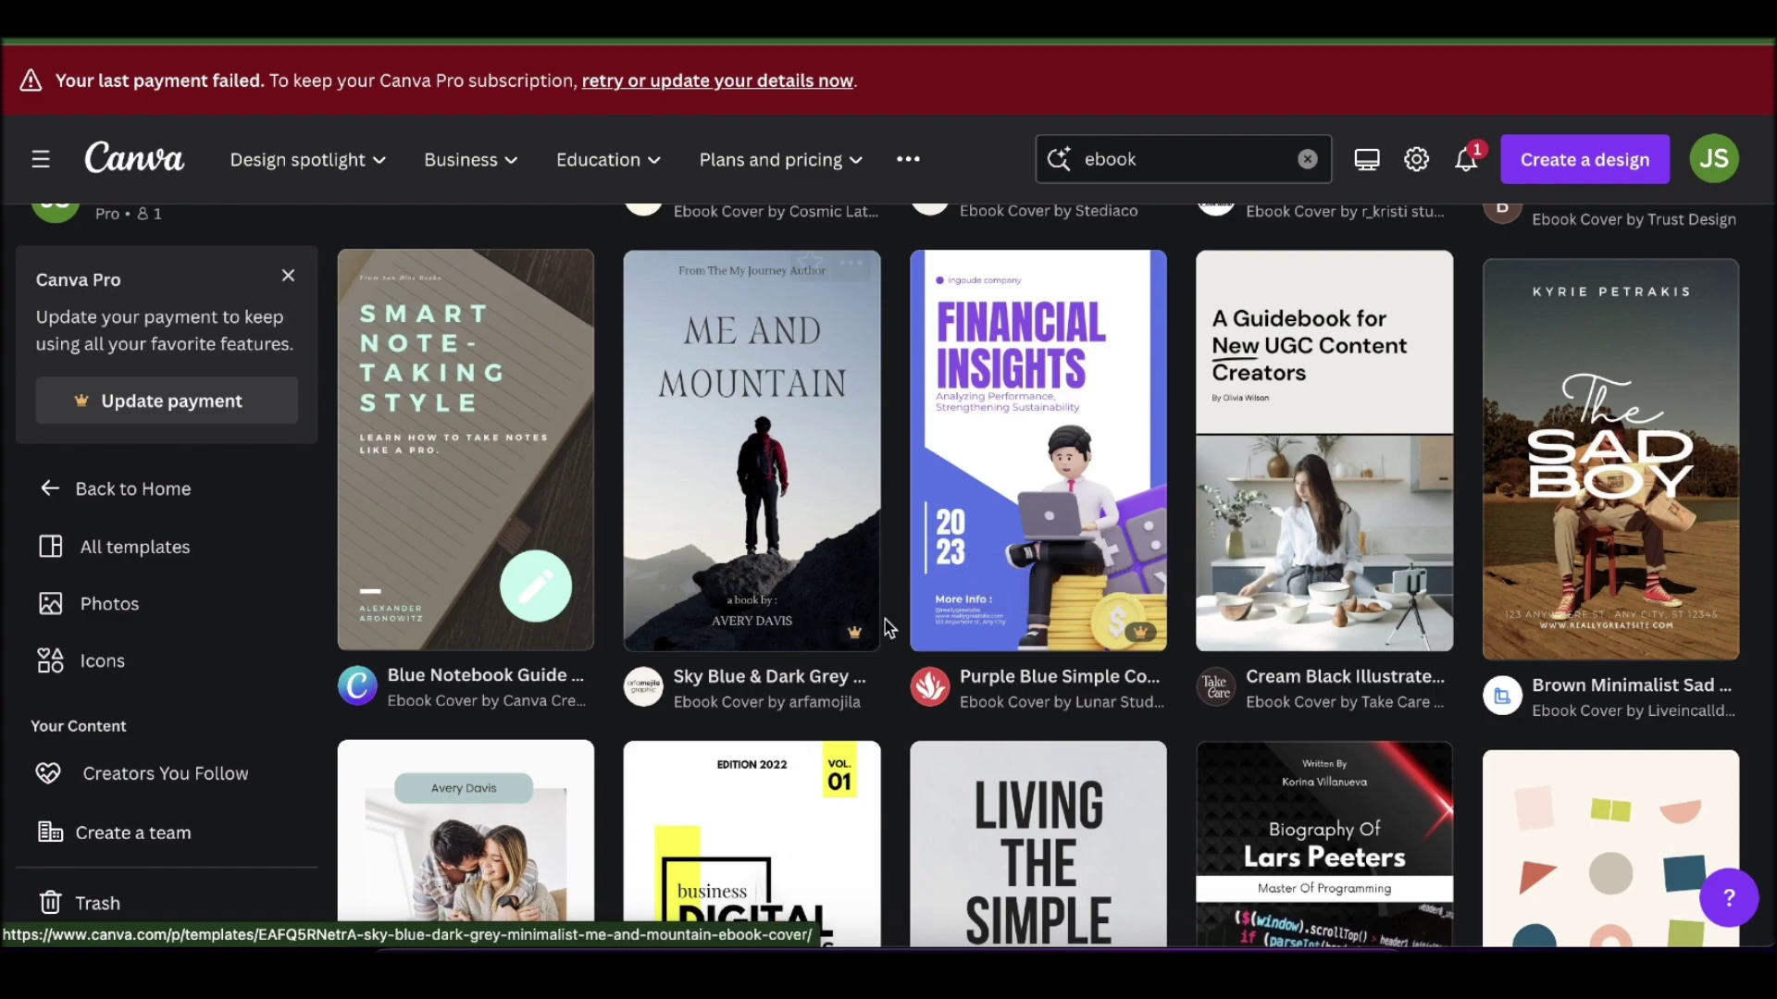
scroll(885, 619, down, 4)
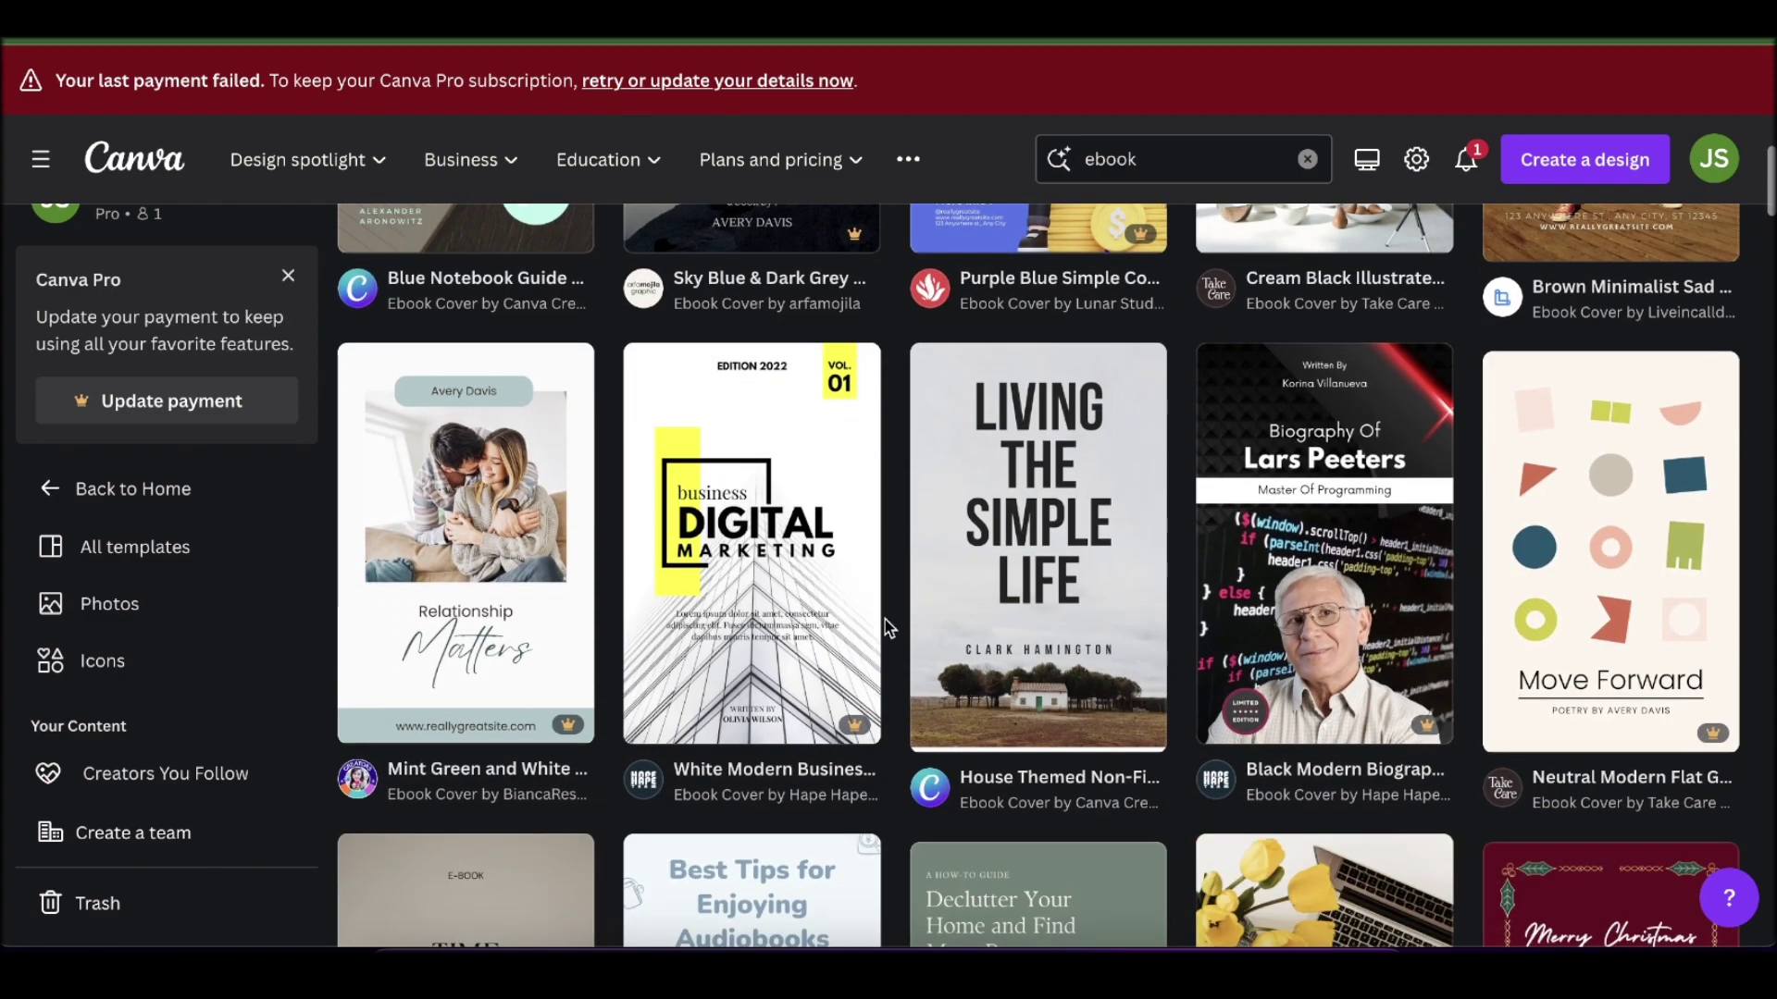
scroll(884, 619, down, 9)
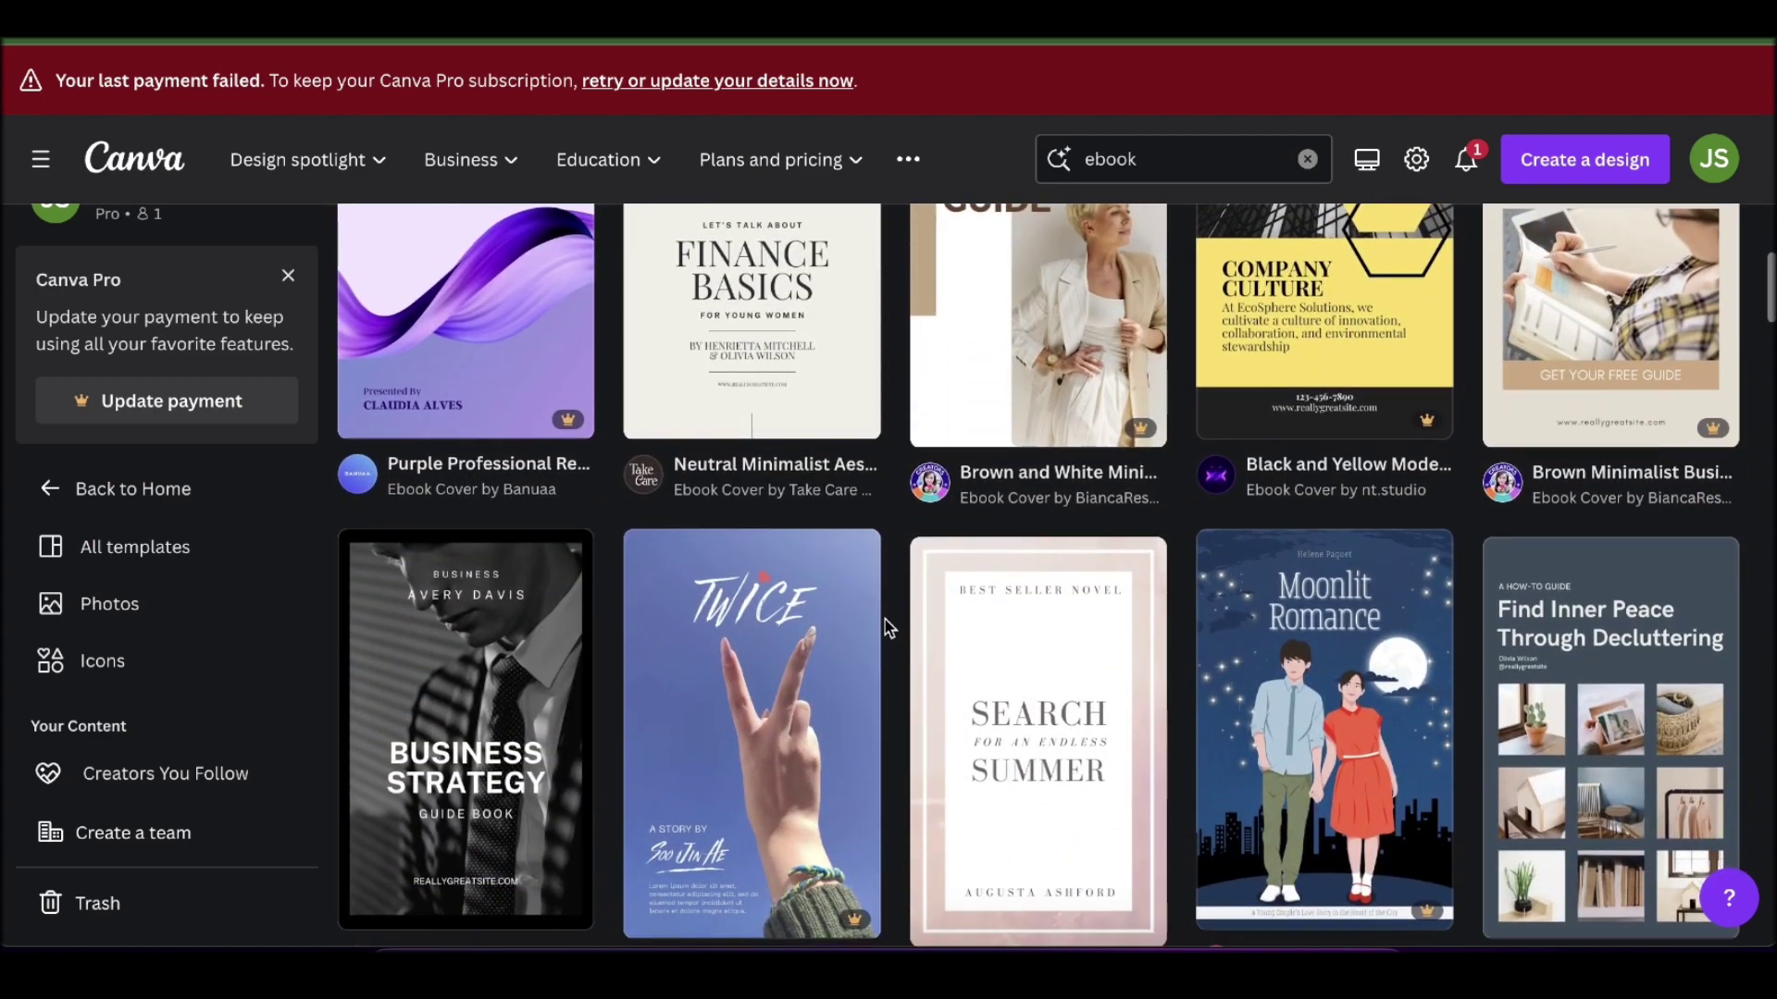
scroll(888, 629, down, 1)
scroll(884, 629, down, 10)
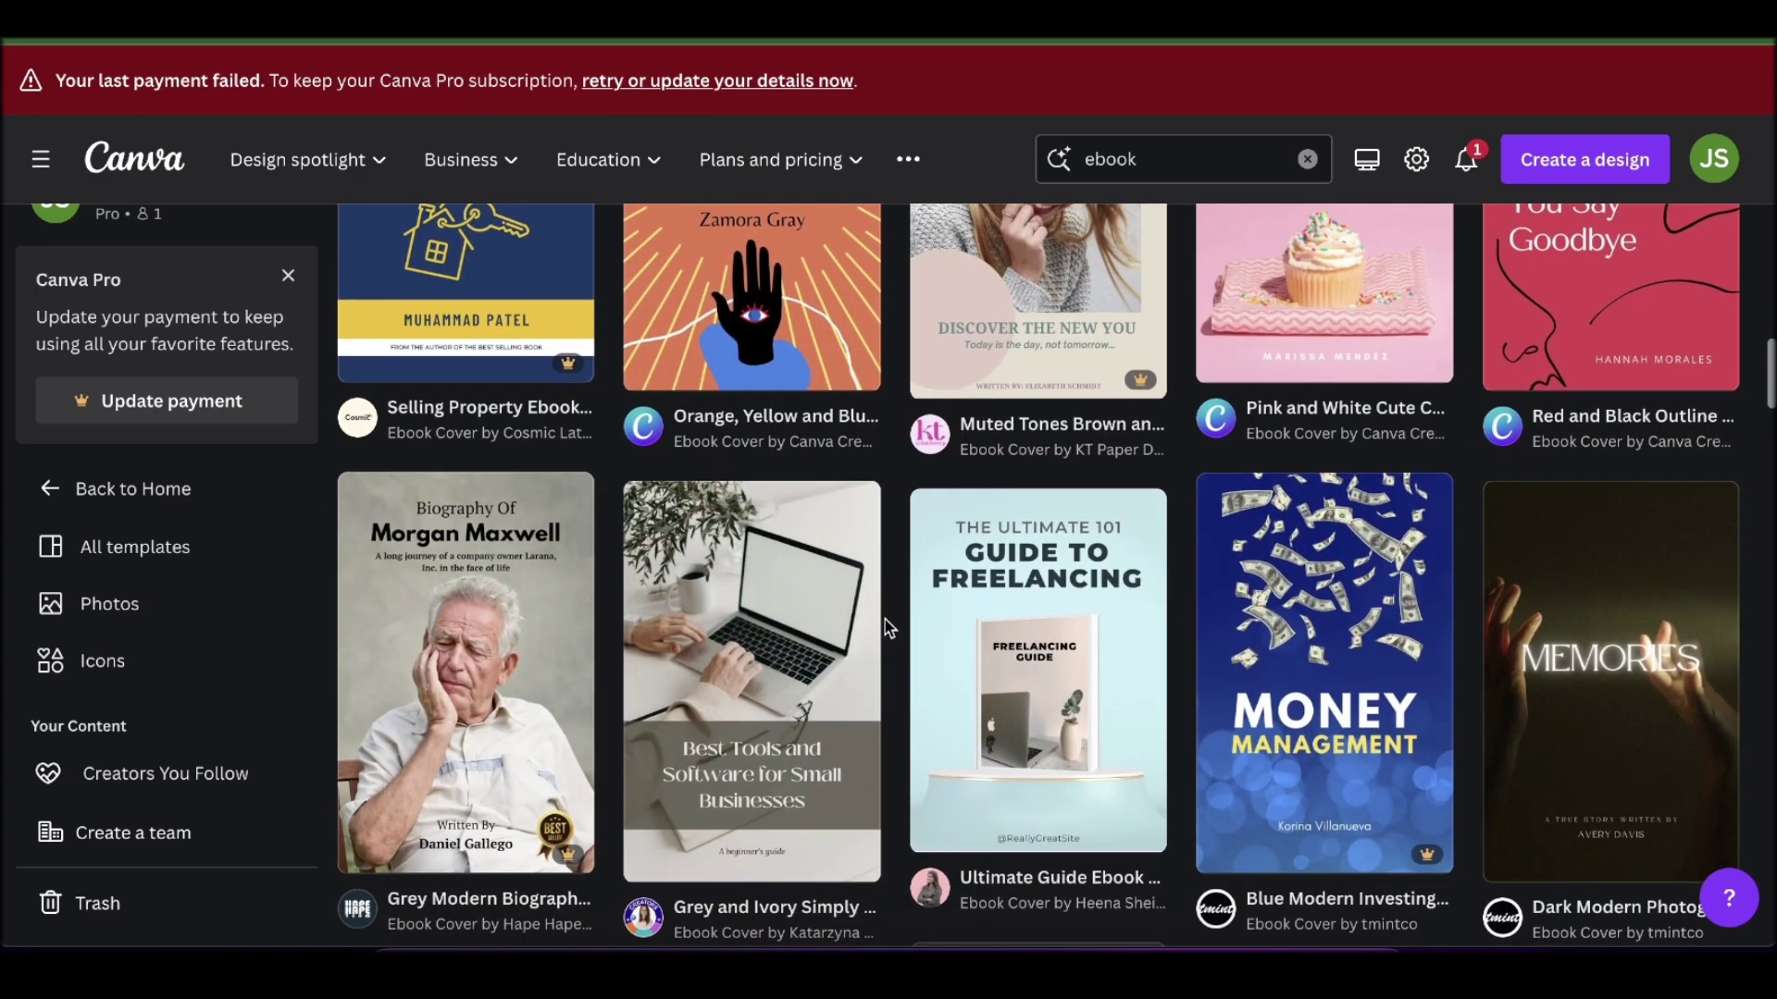
scroll(886, 628, down, 3)
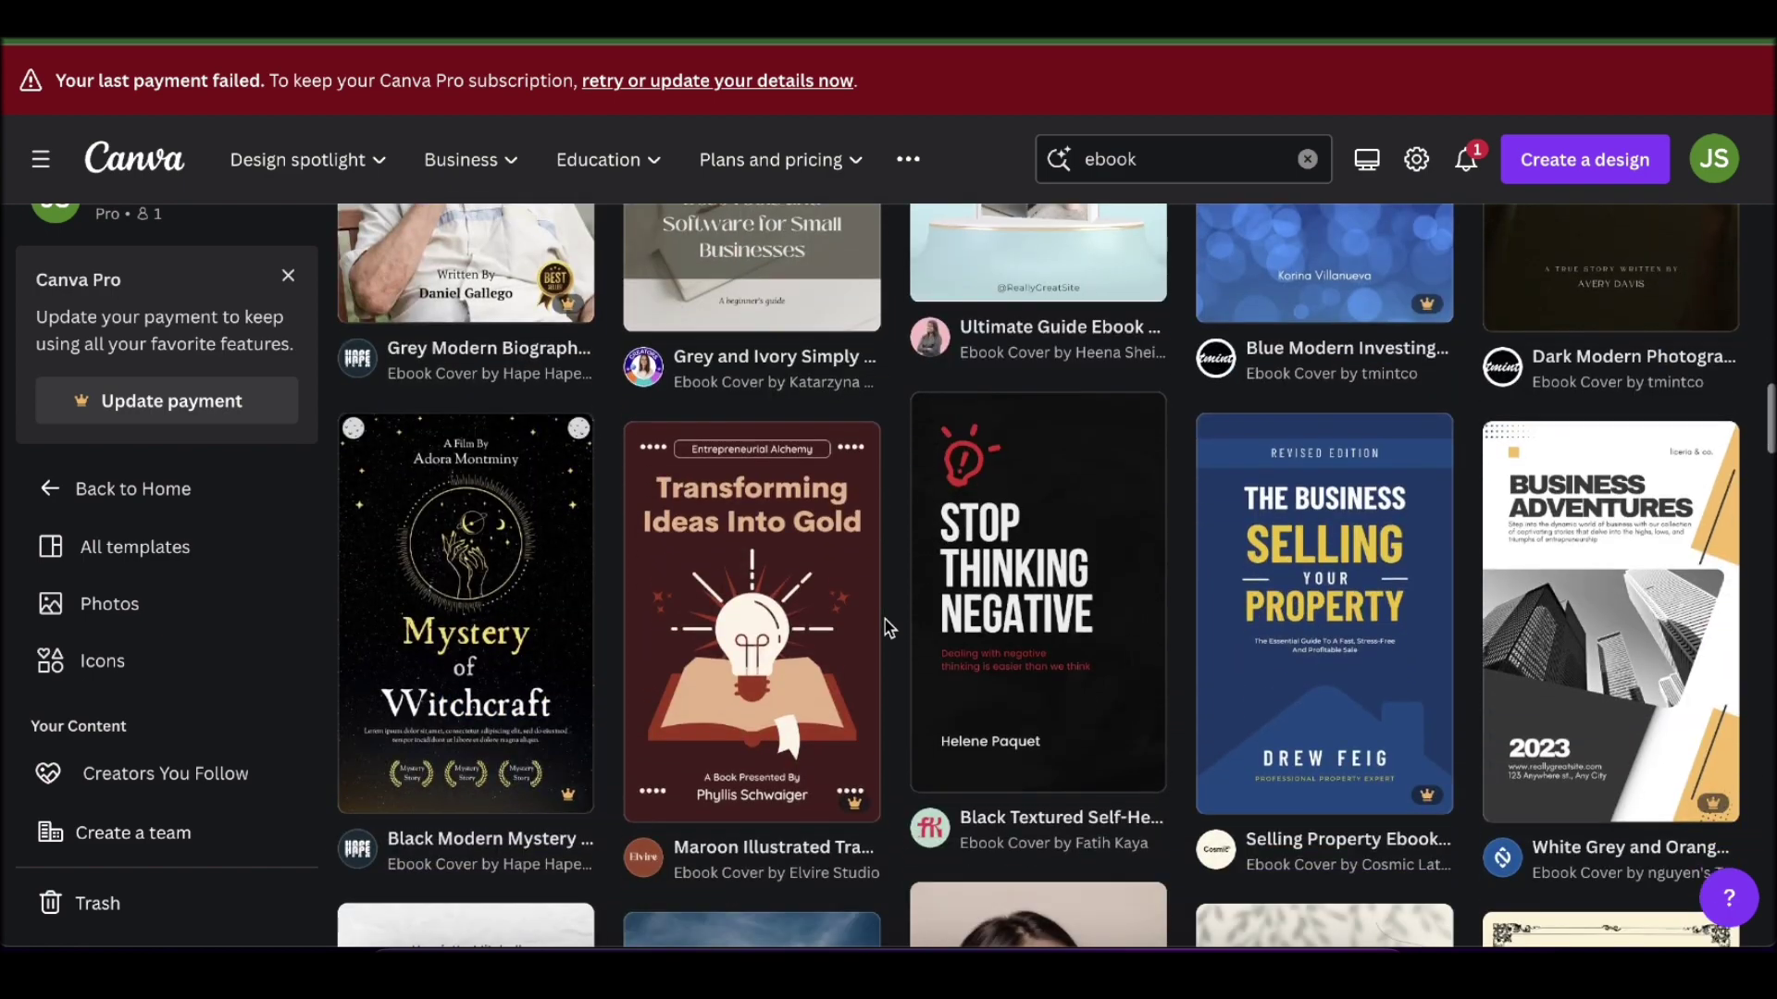
click(1035, 622)
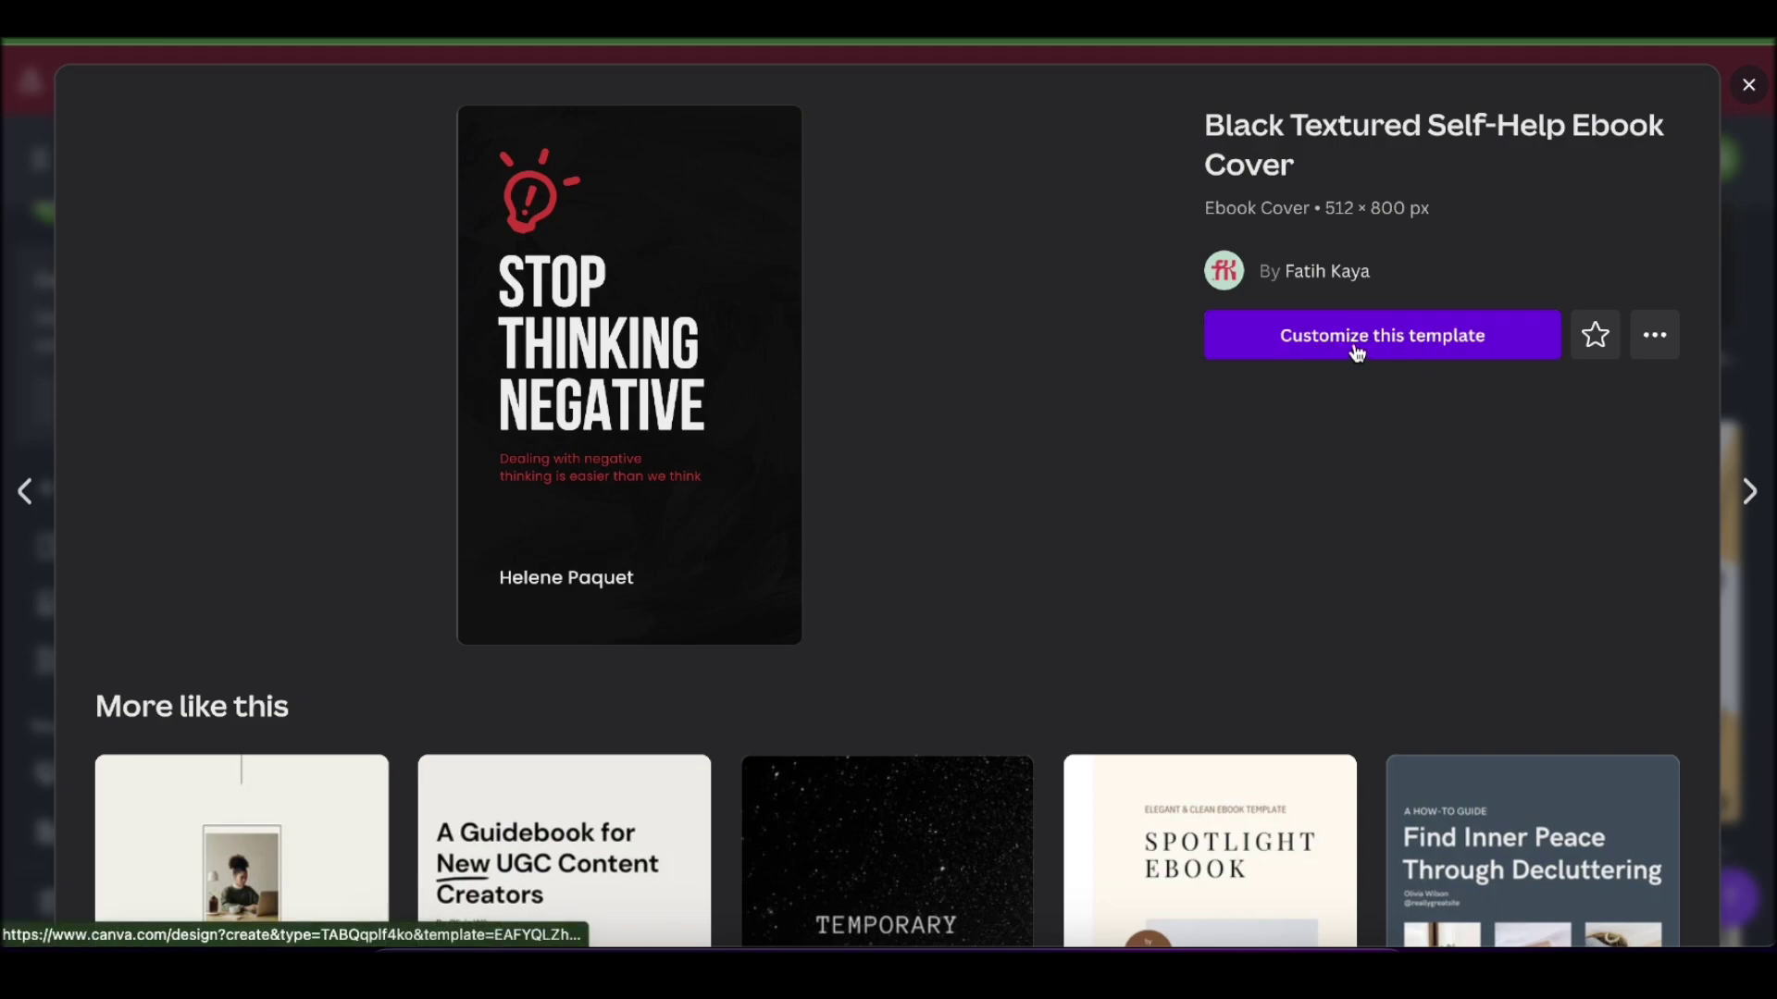
Open the Black Textured Self-Help Ebook Cover template as an editable design.
click(1400, 345)
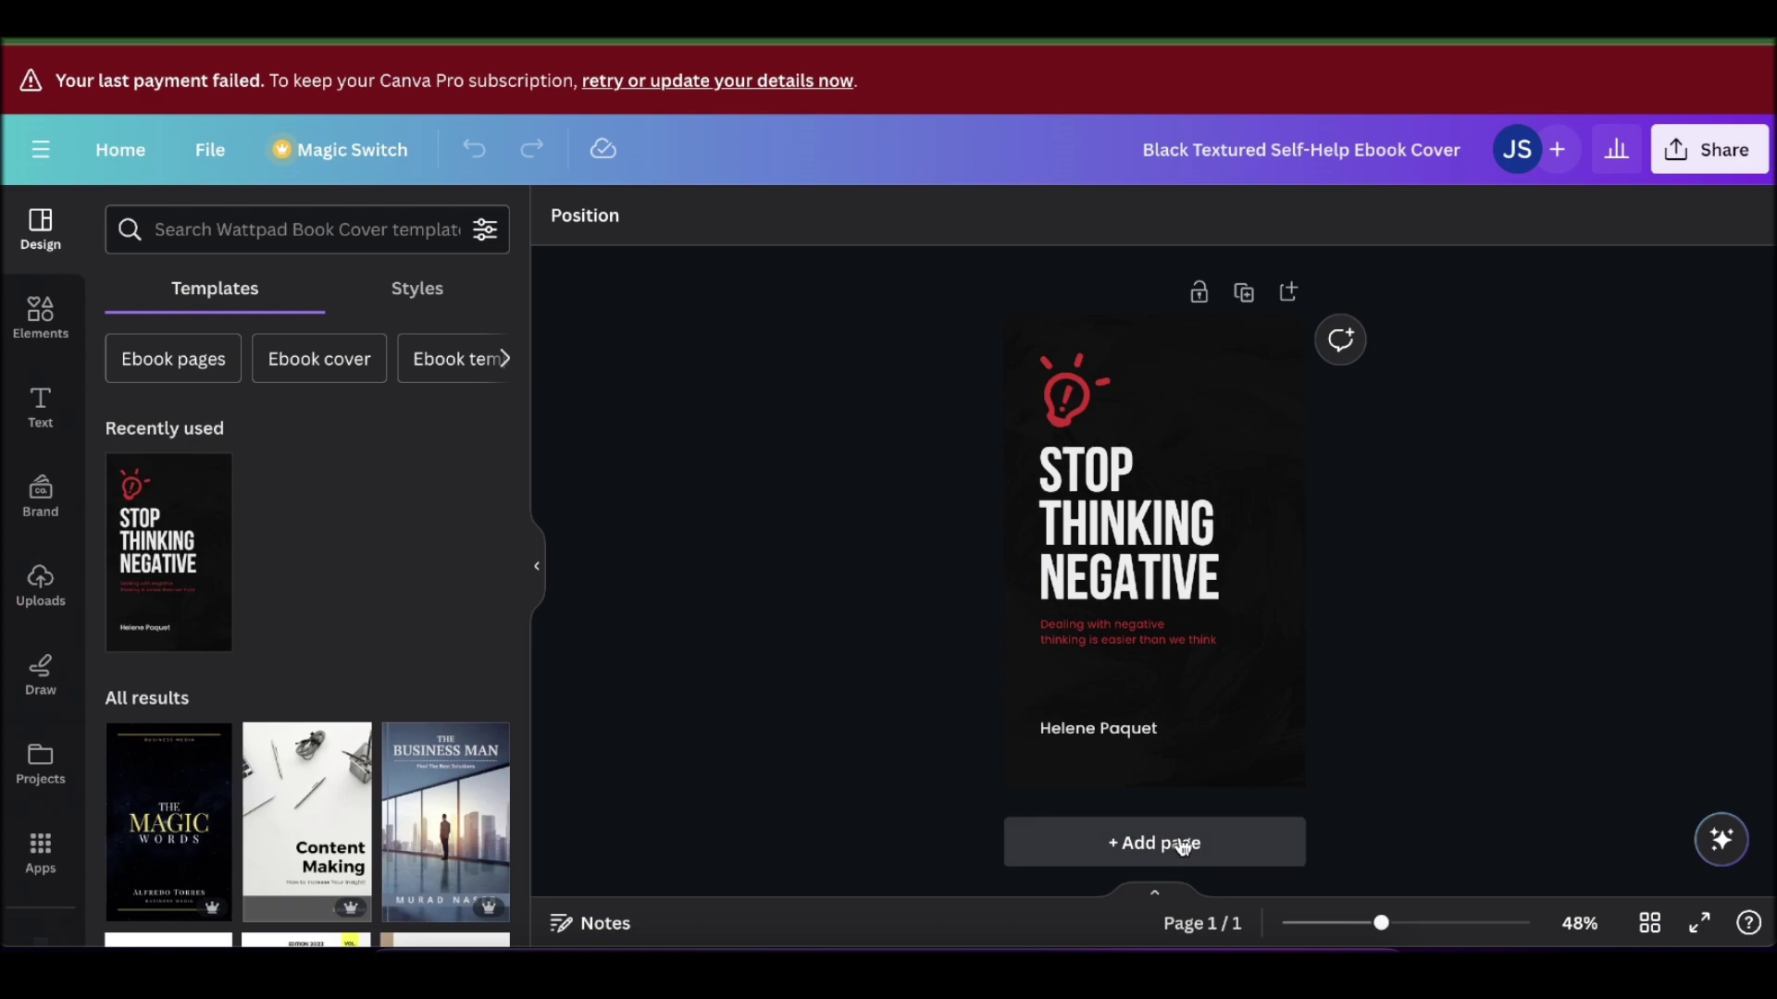
Add a blank second page with a small 'Jsd' text box on it.
click(1186, 840)
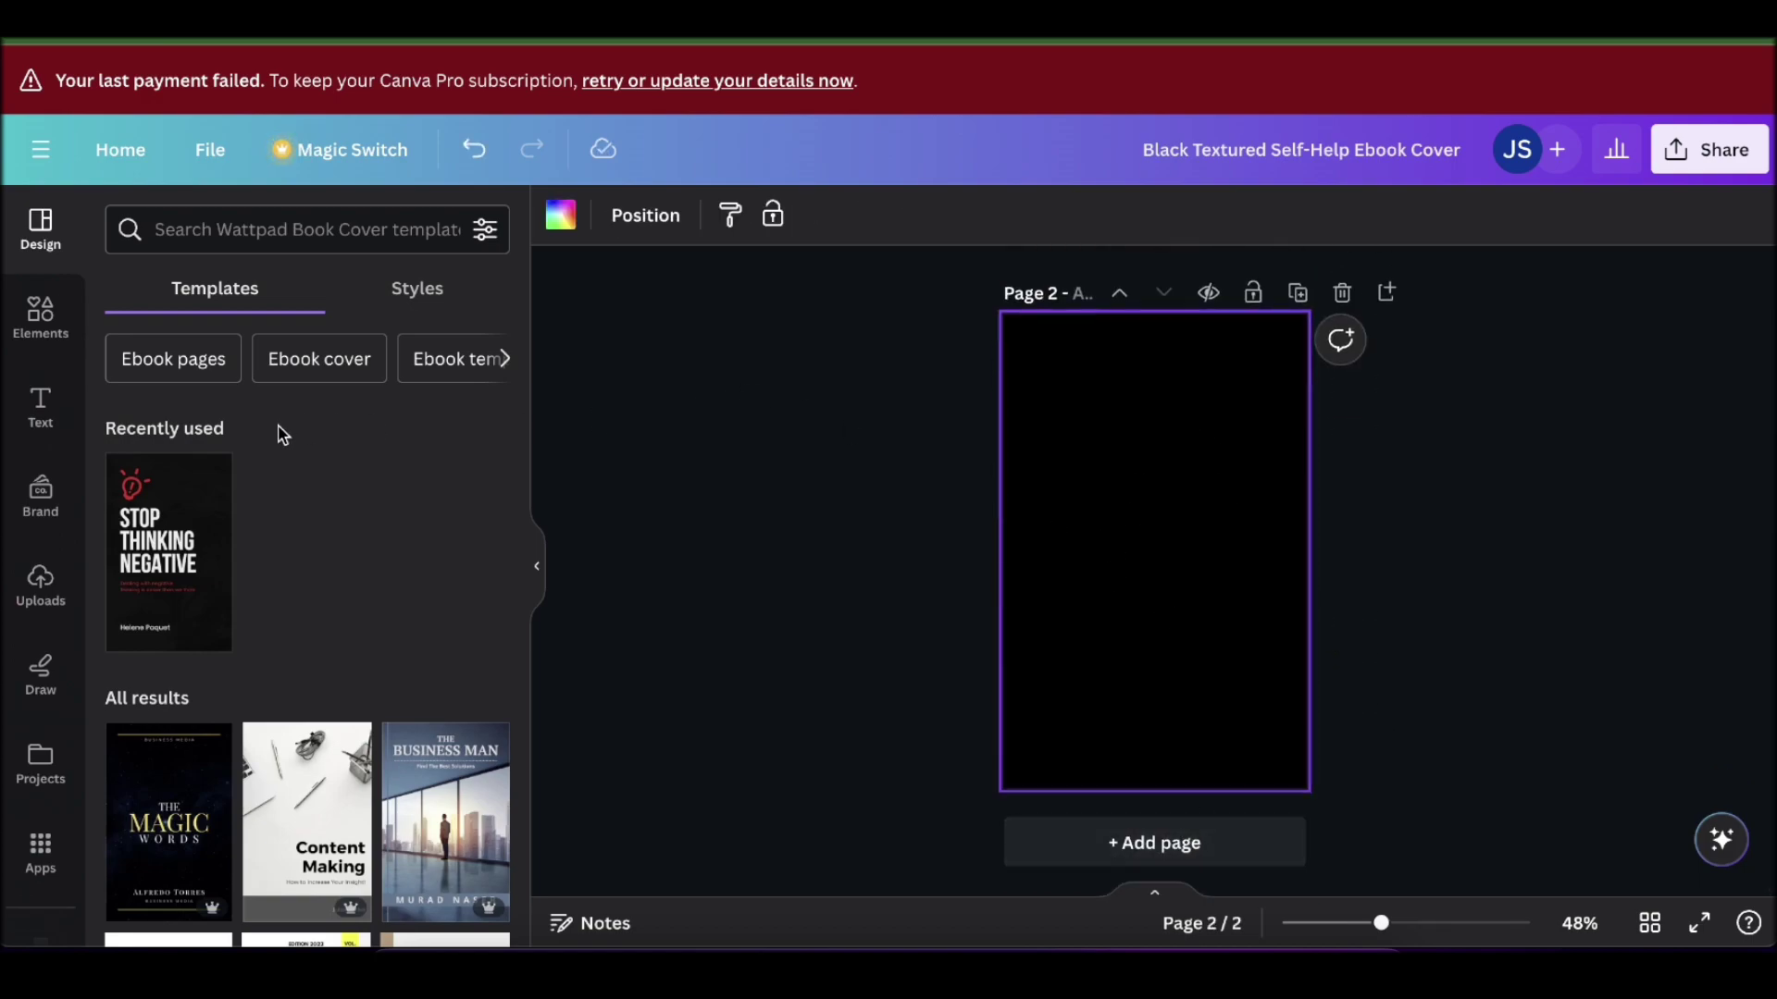
click(65, 418)
click(262, 297)
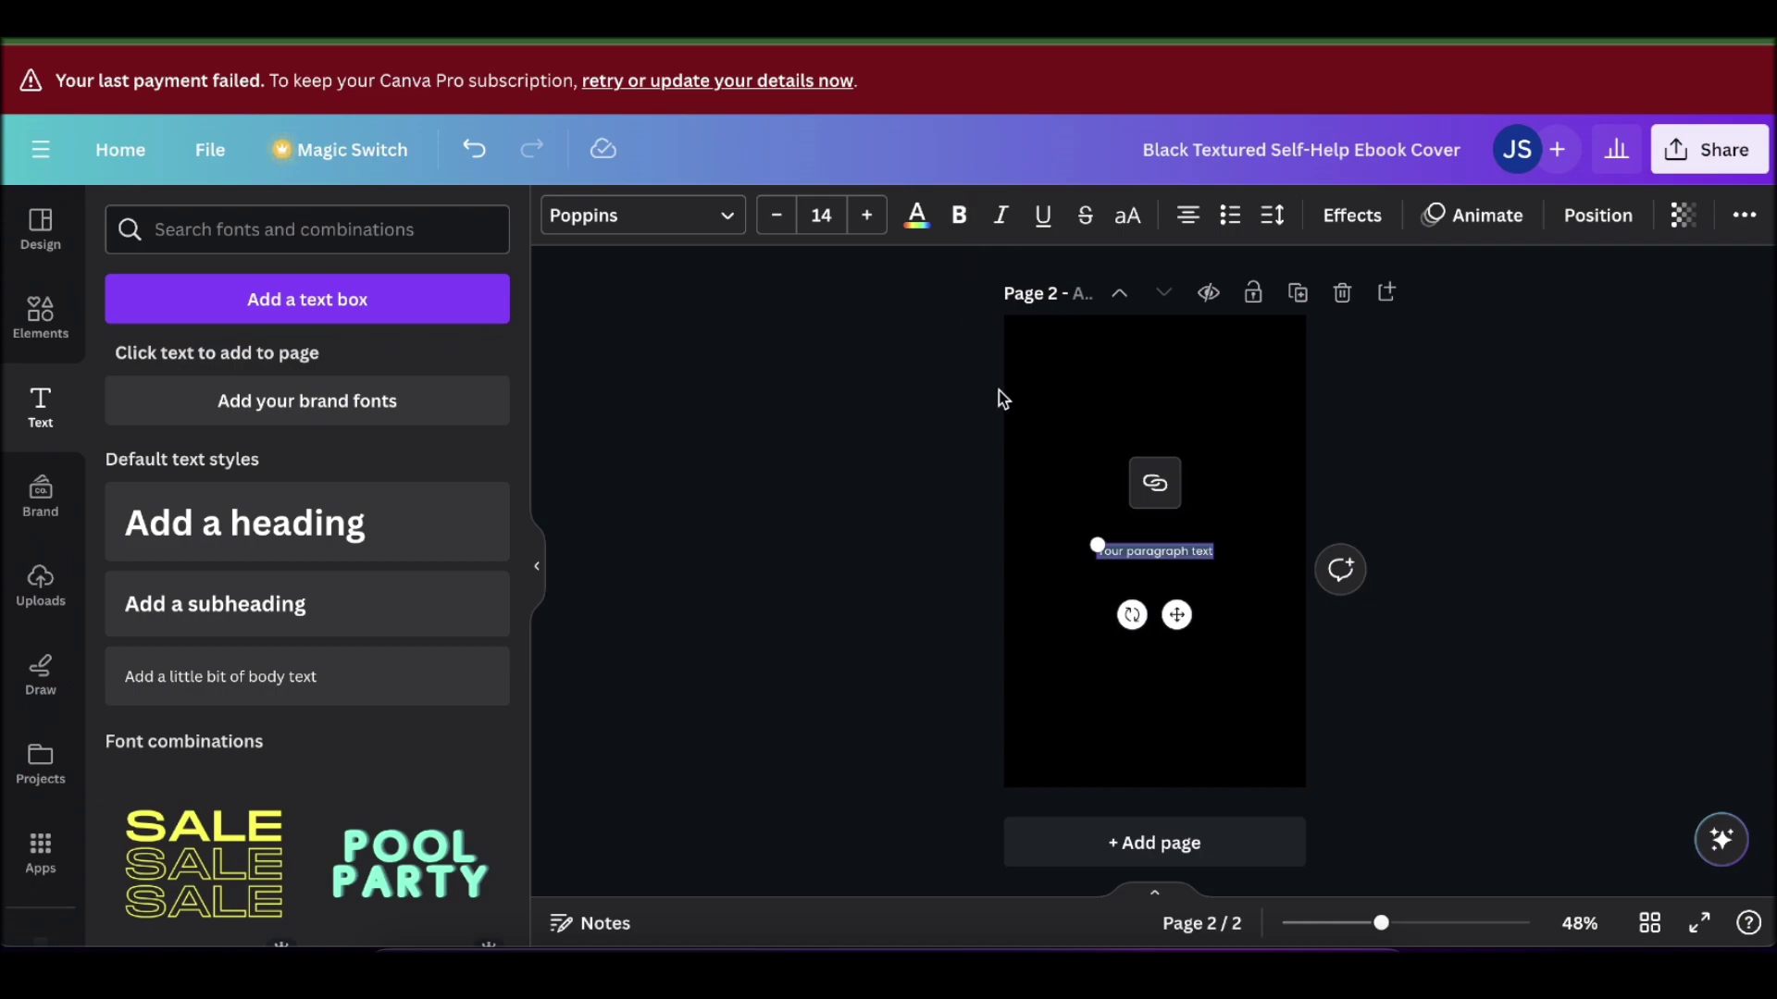
text(Jsd)
click(902, 539)
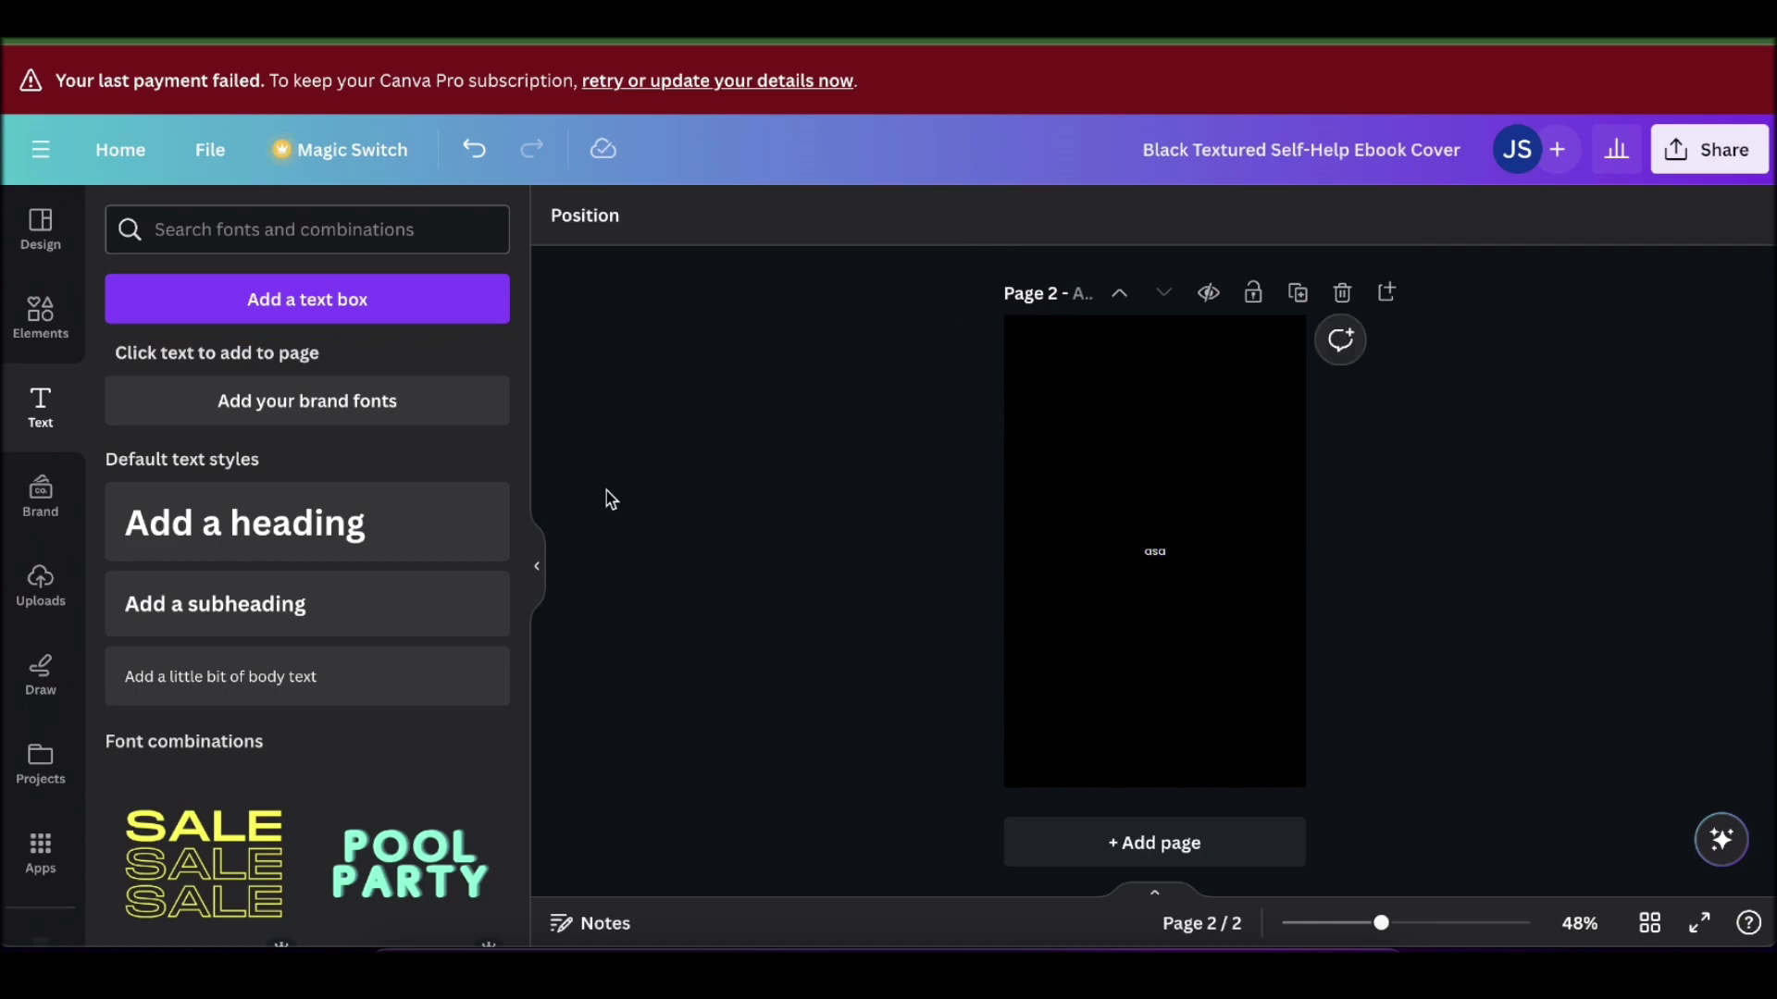
Browse the uploaded images in the Uploads panel.
click(65, 583)
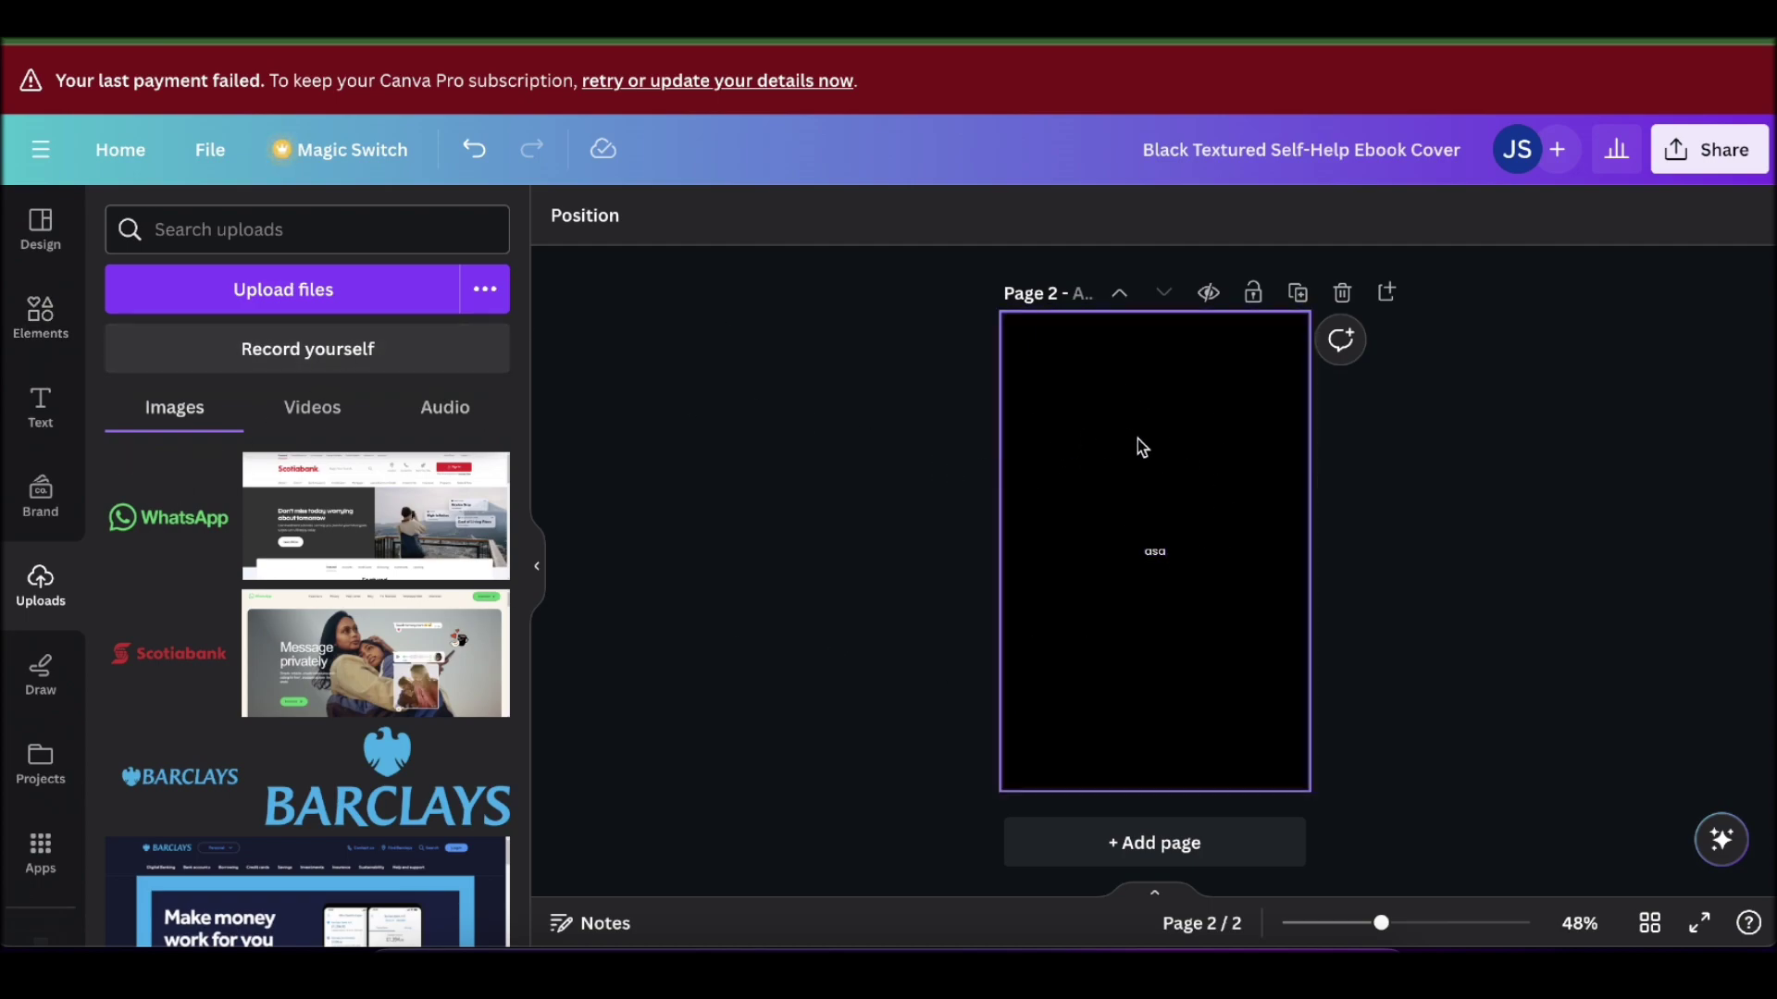
scroll(980, 446, up, 3)
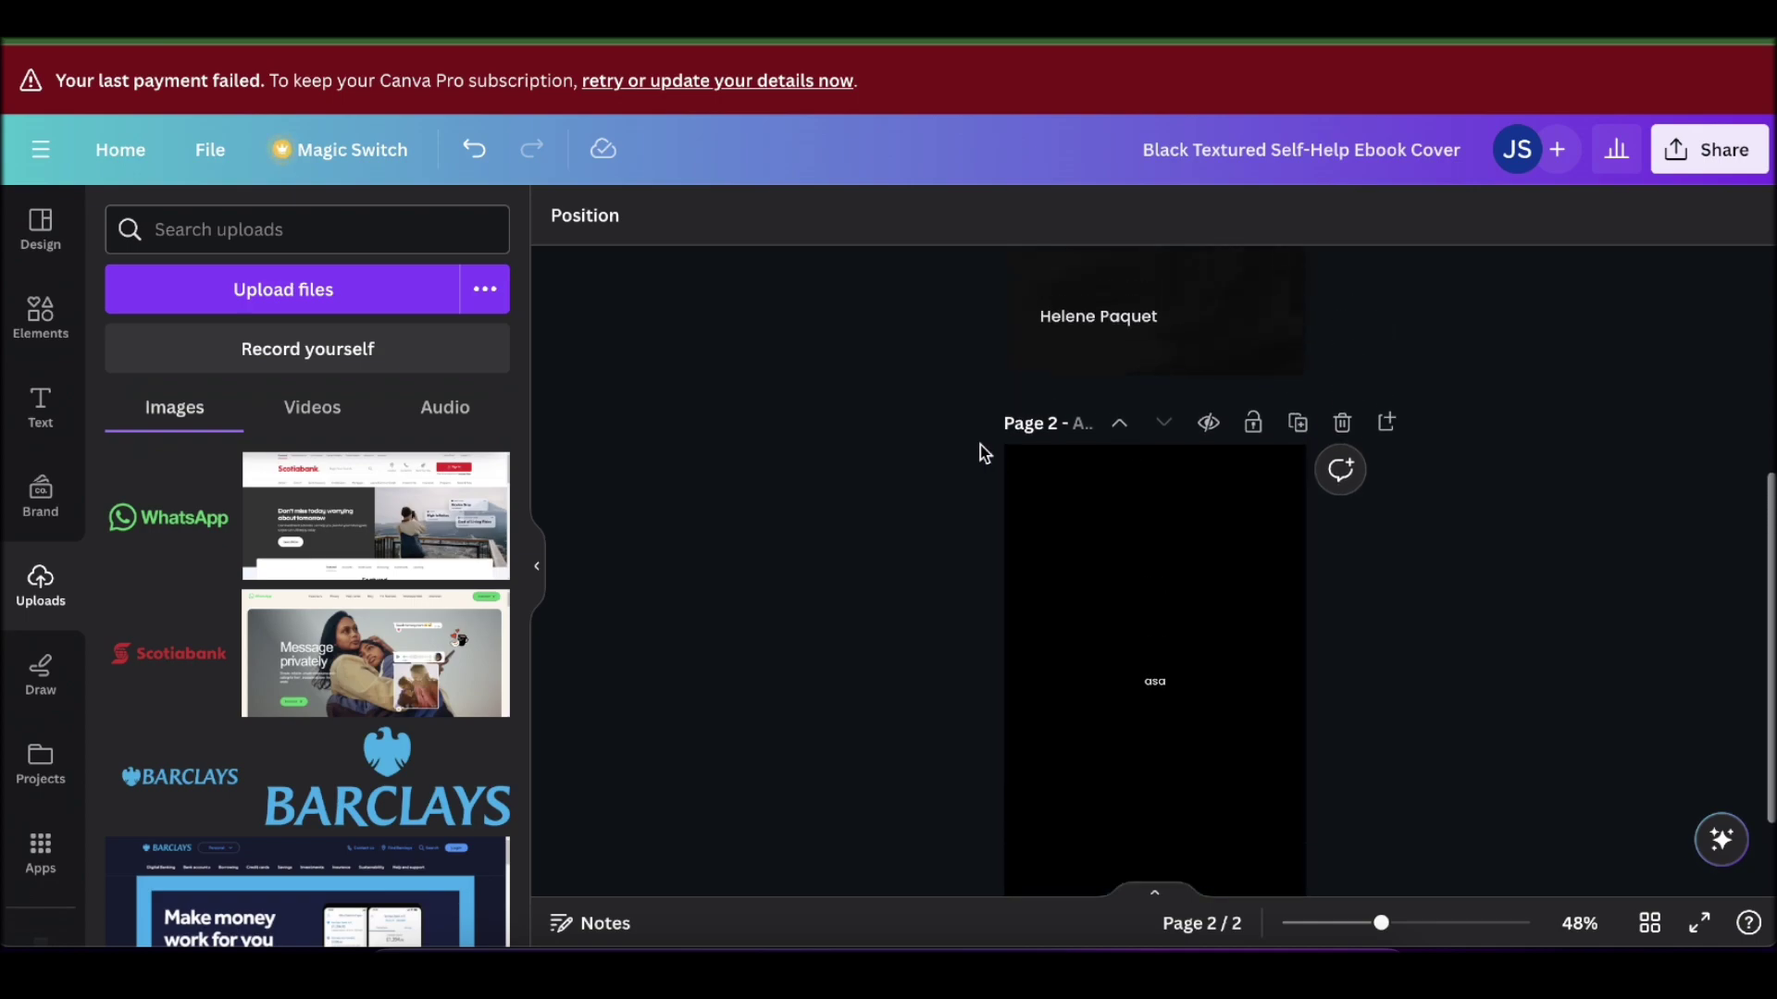
scroll(980, 446, up, 5)
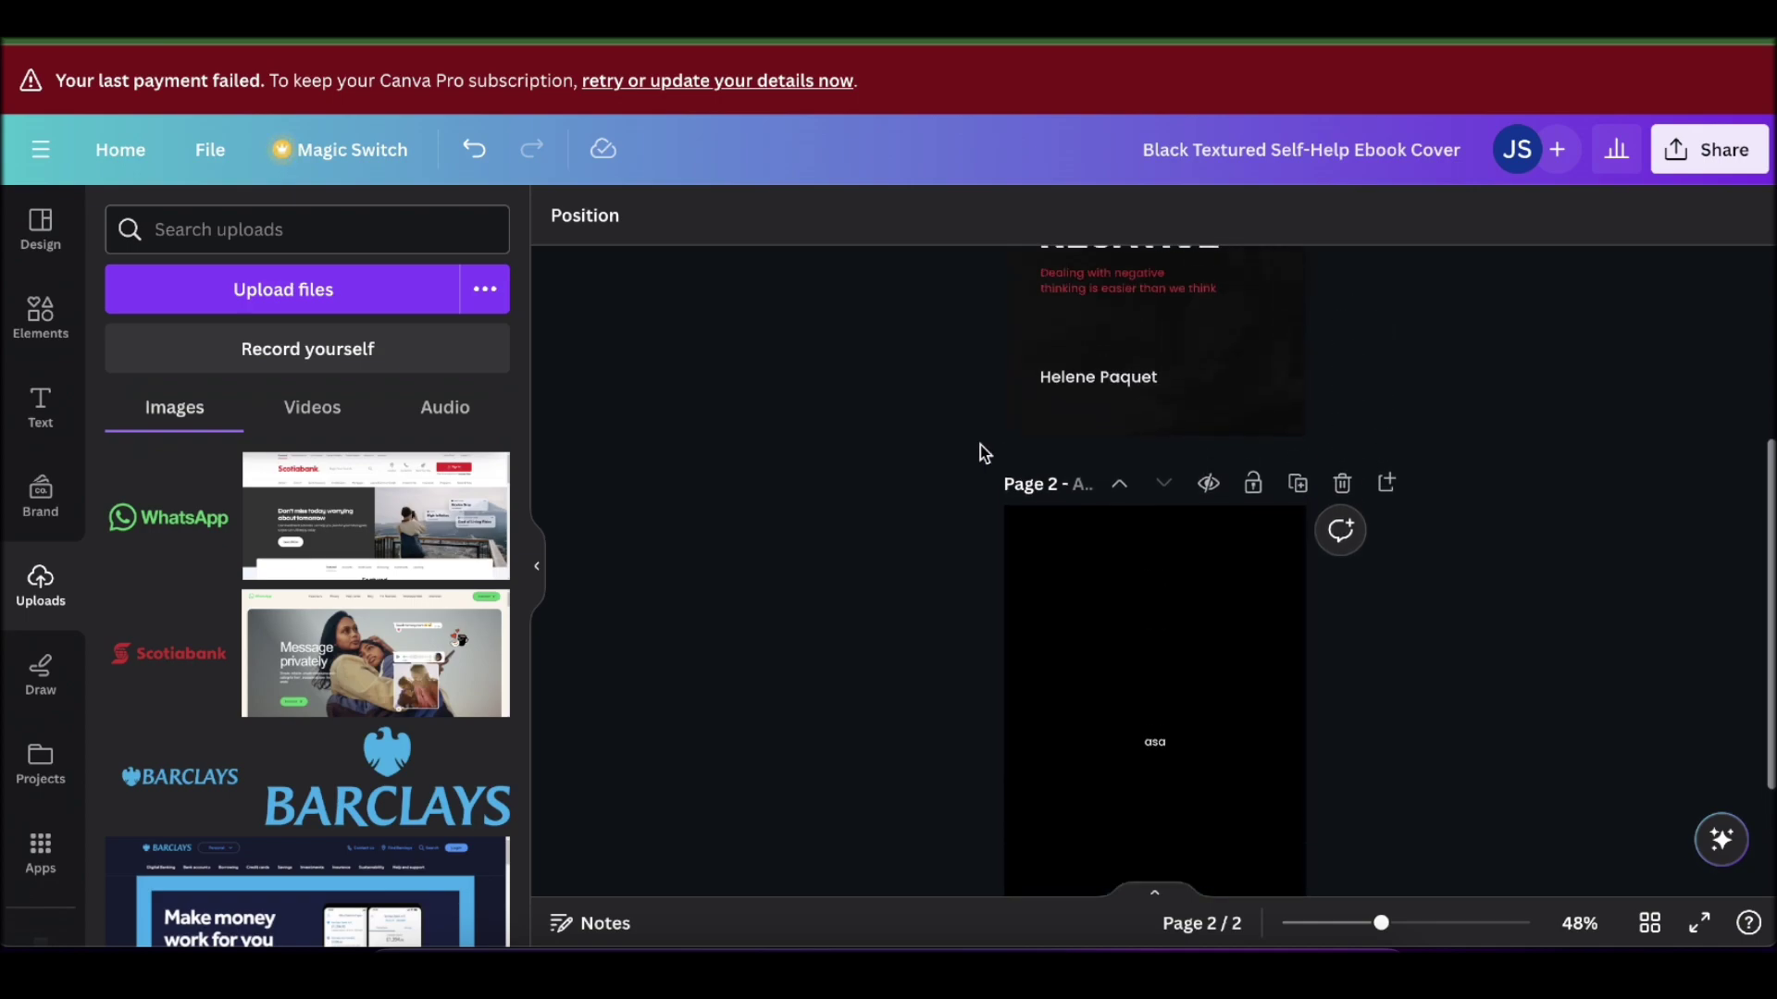
Download all 2 pages as PNG images and dismiss the completion popup.
click(1719, 172)
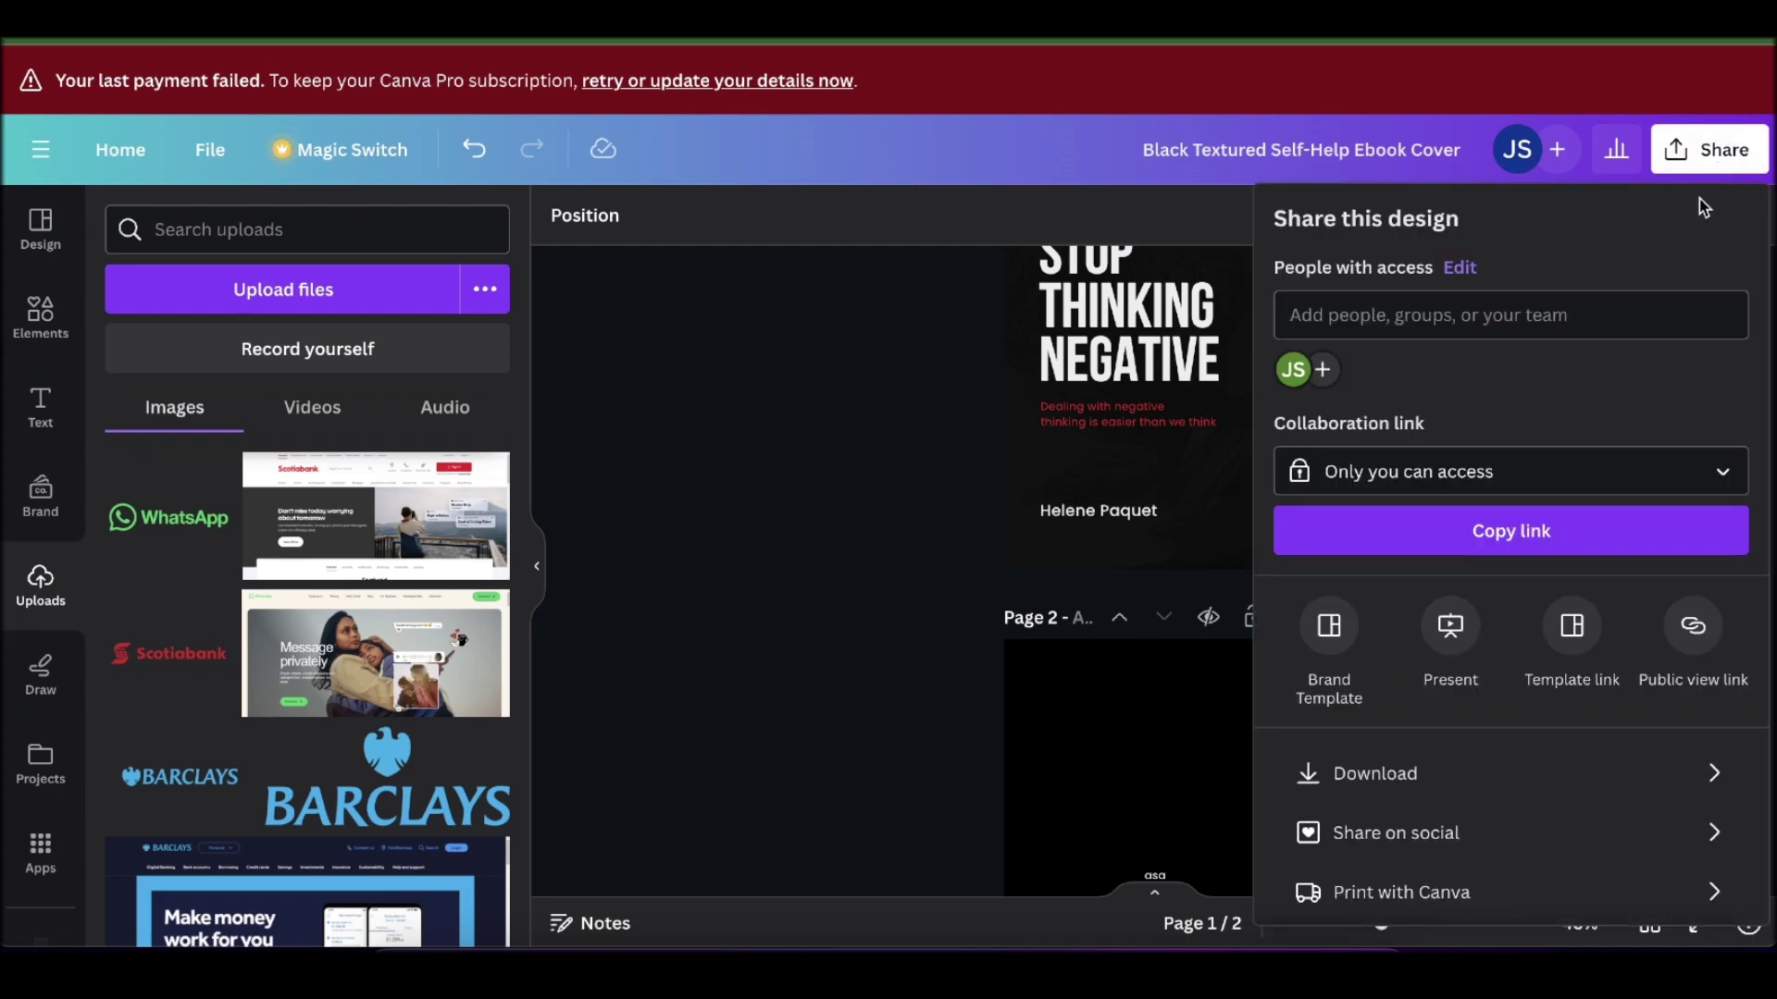
click(1435, 775)
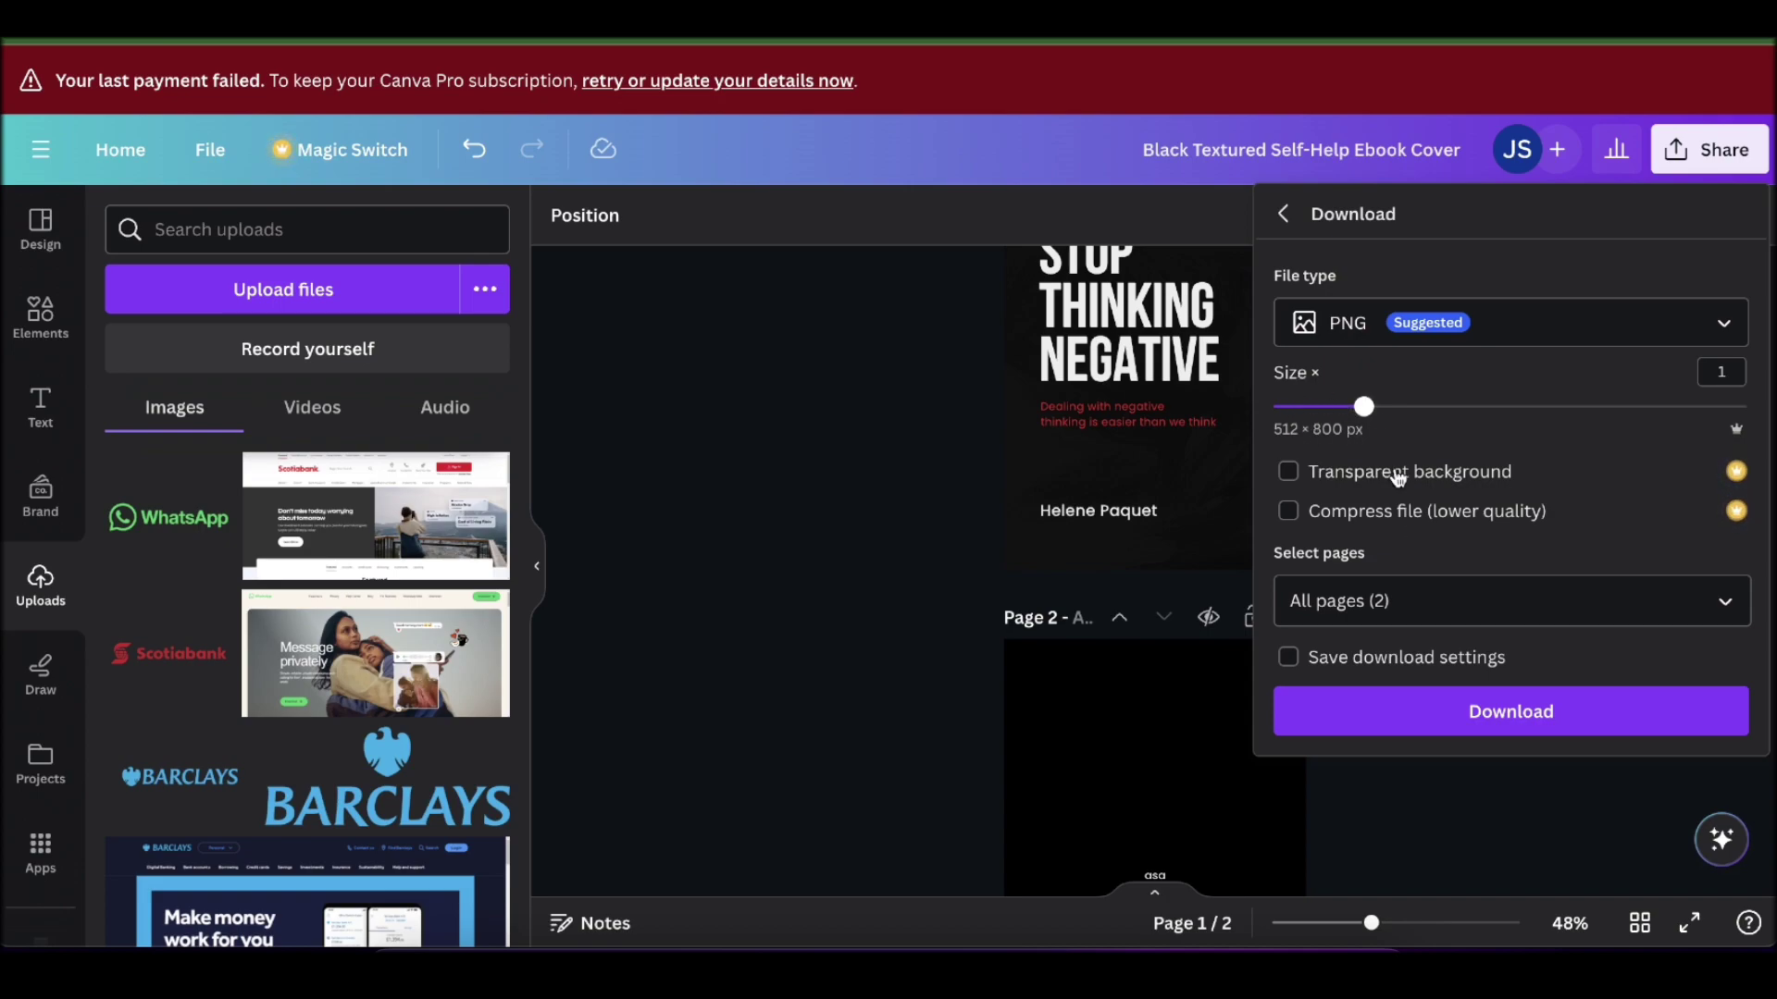
click(1512, 708)
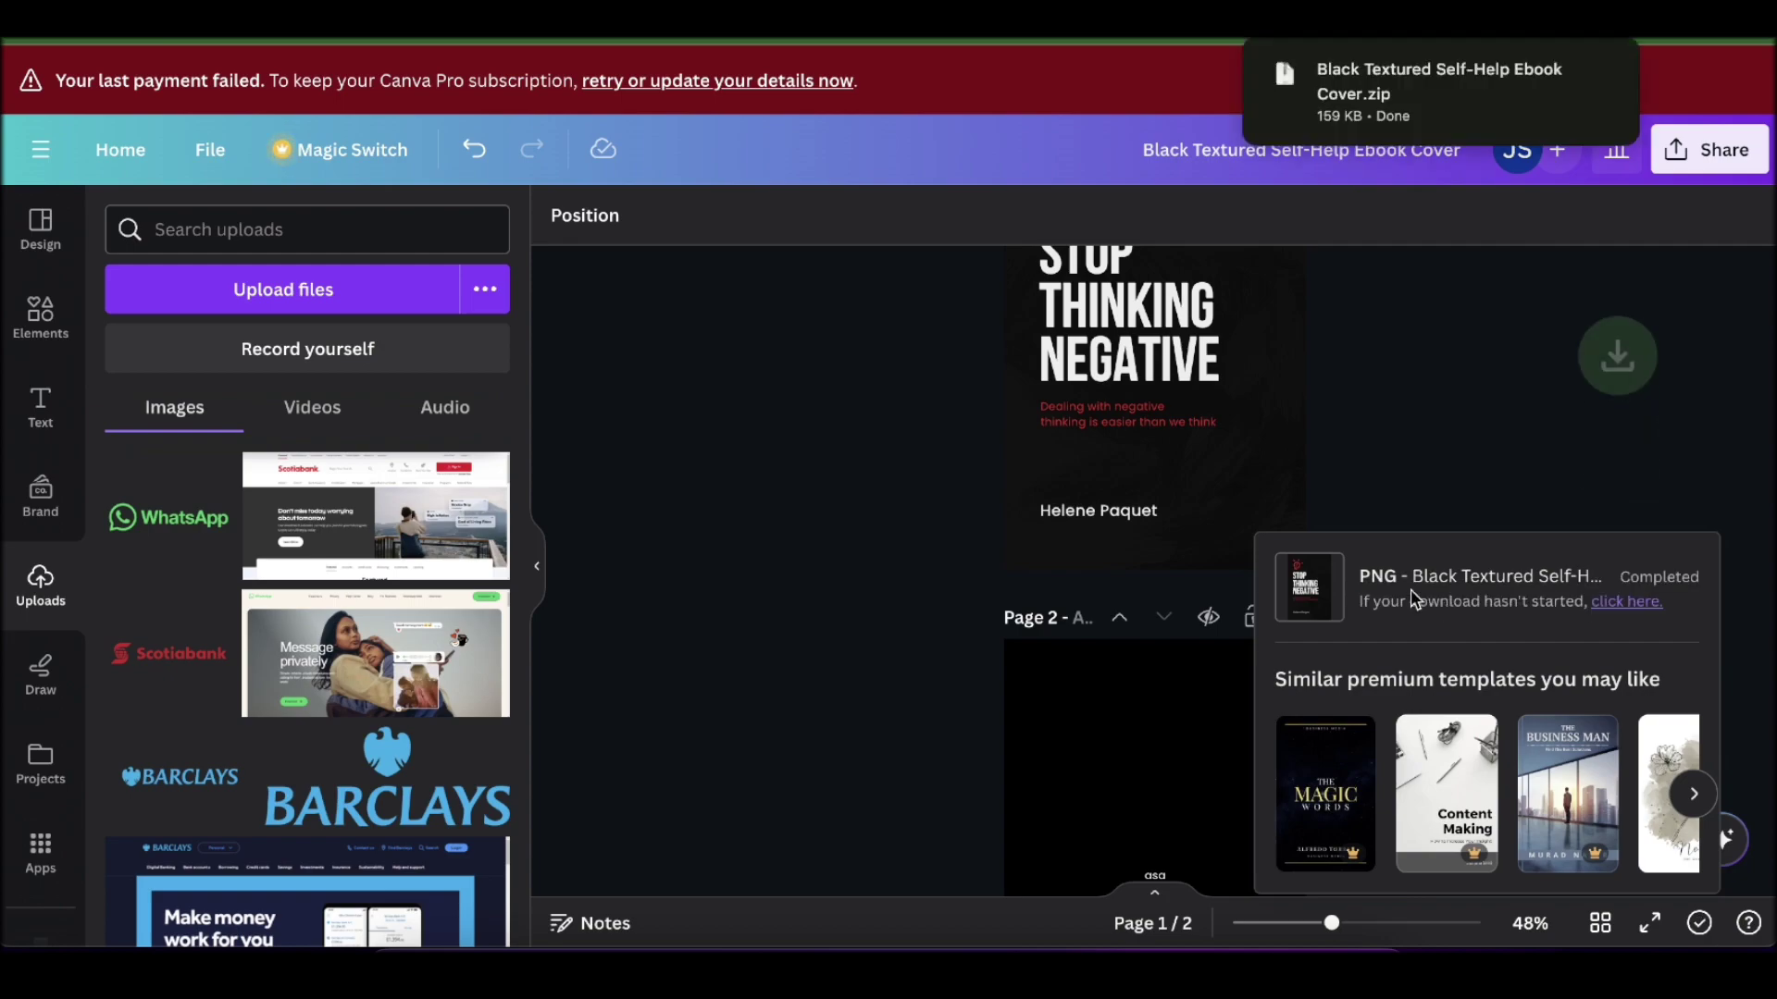
click(884, 453)
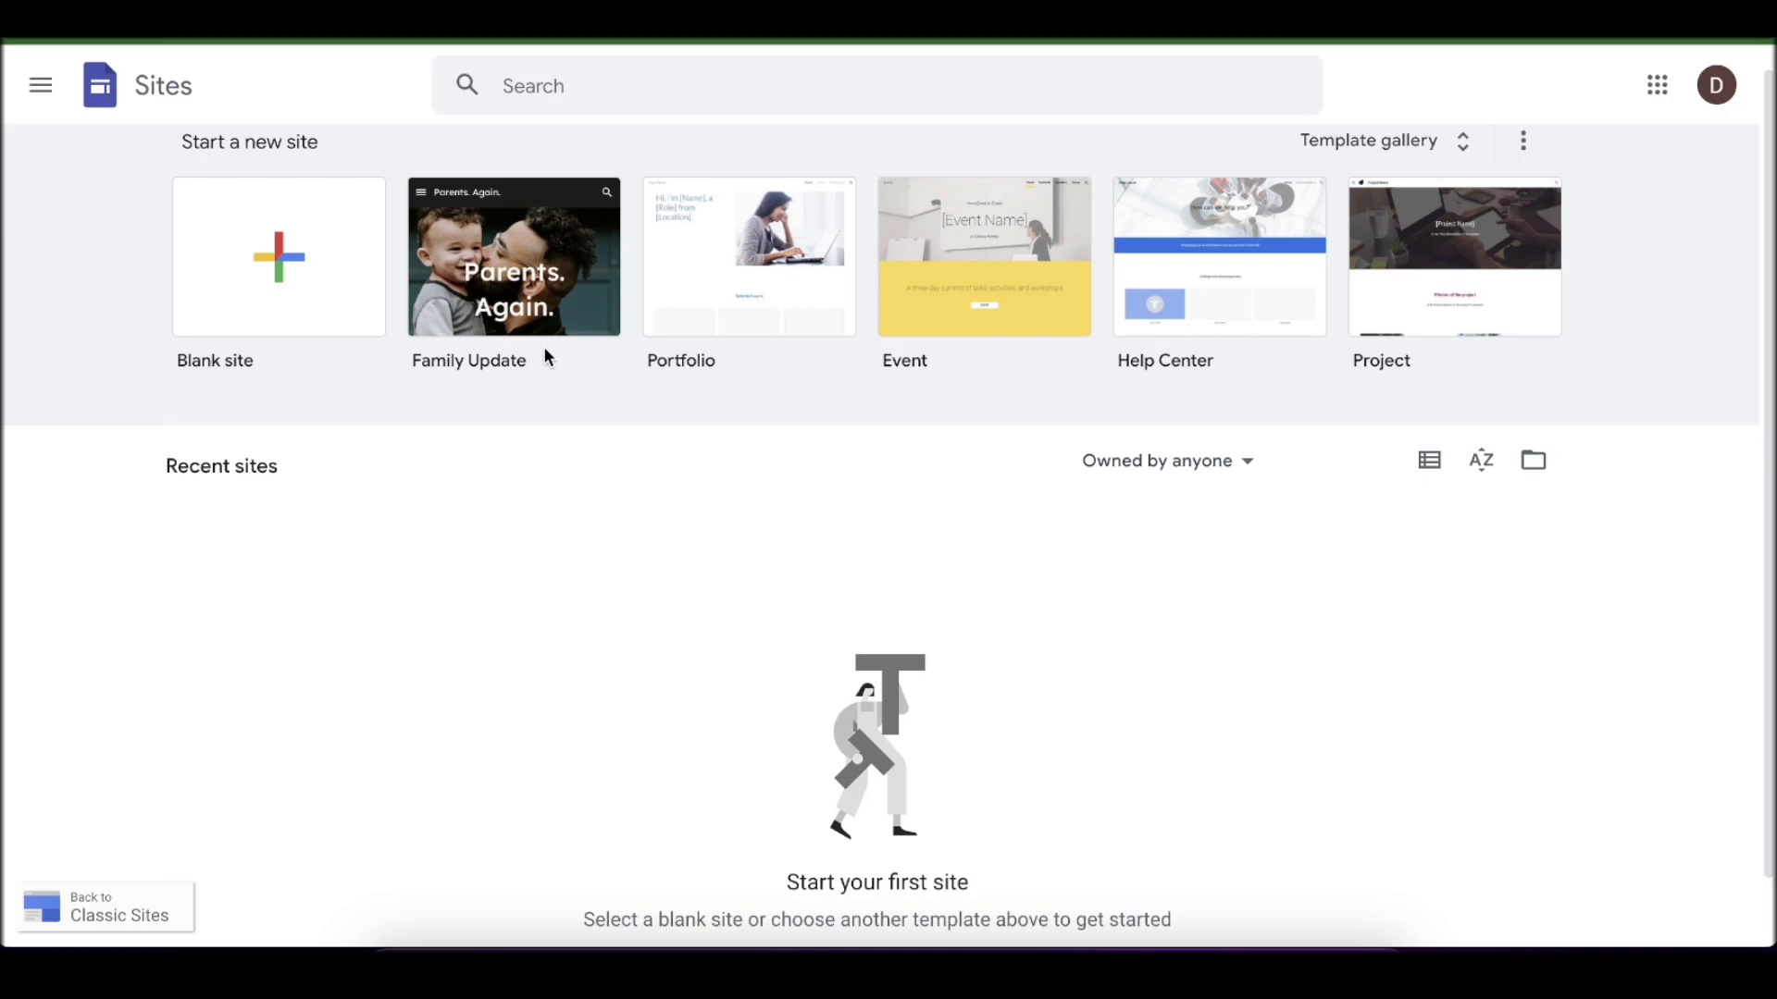
Start a Blank site from the Google Sites home page, retrying once after returning home.
click(289, 260)
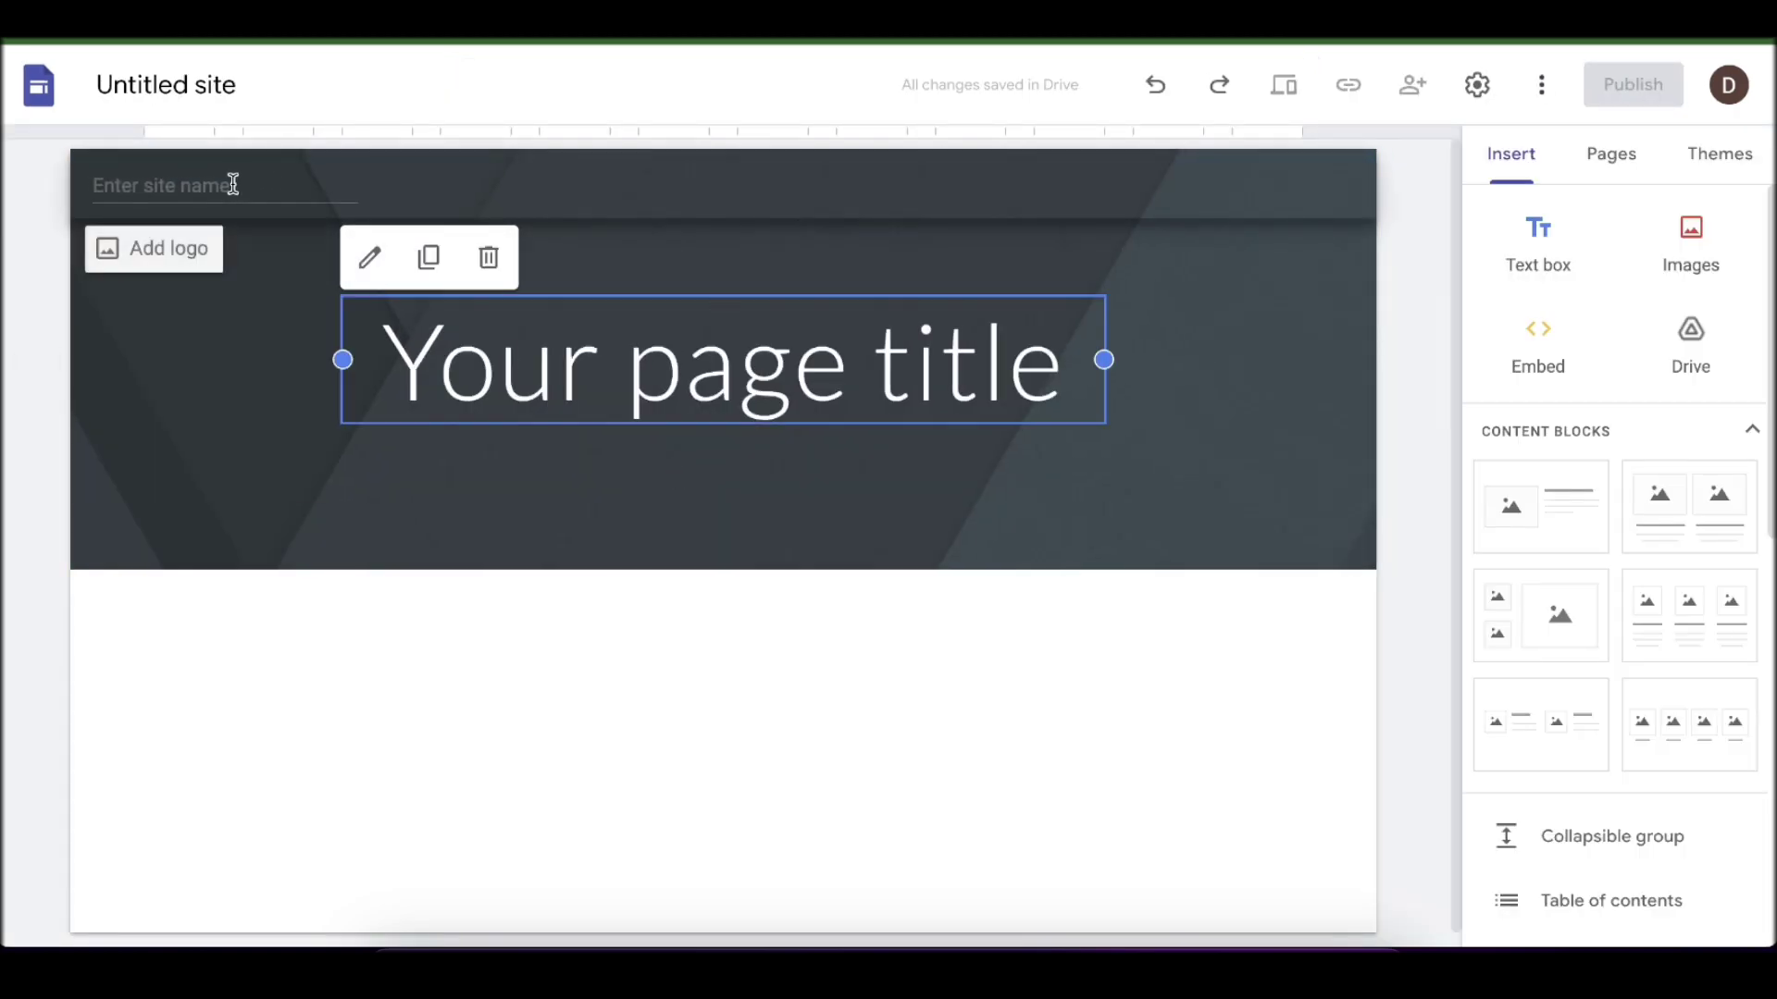
click(36, 87)
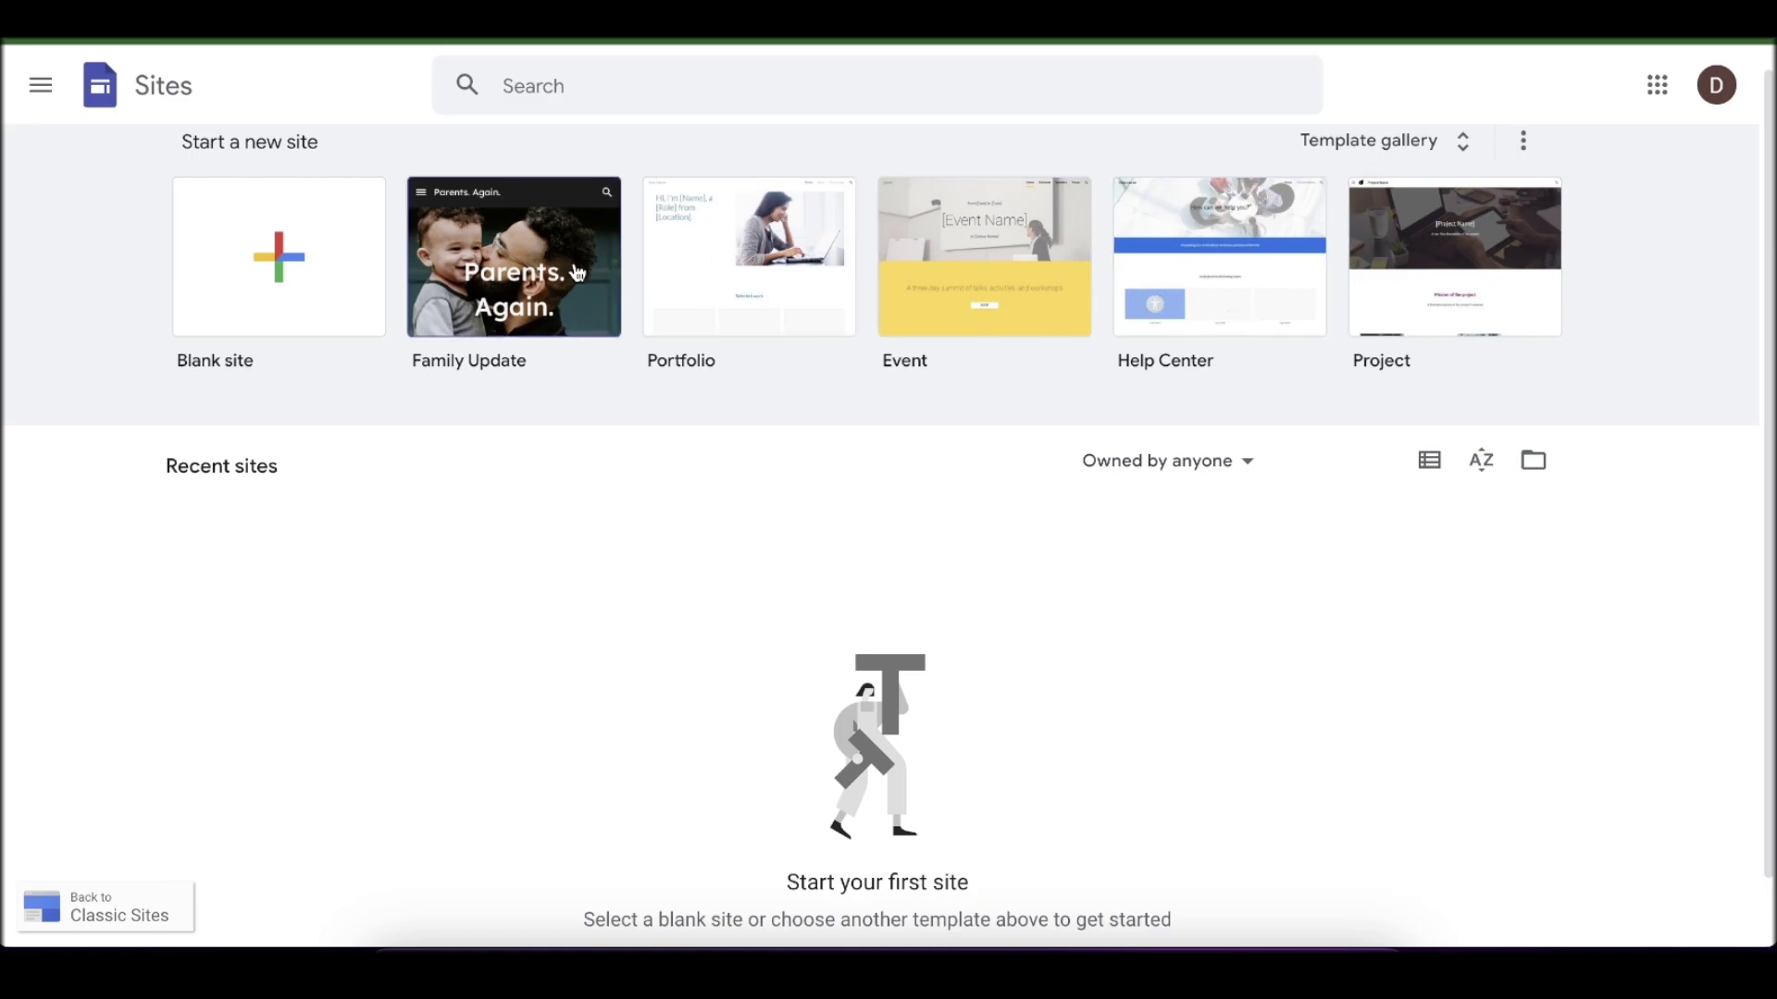
click(330, 273)
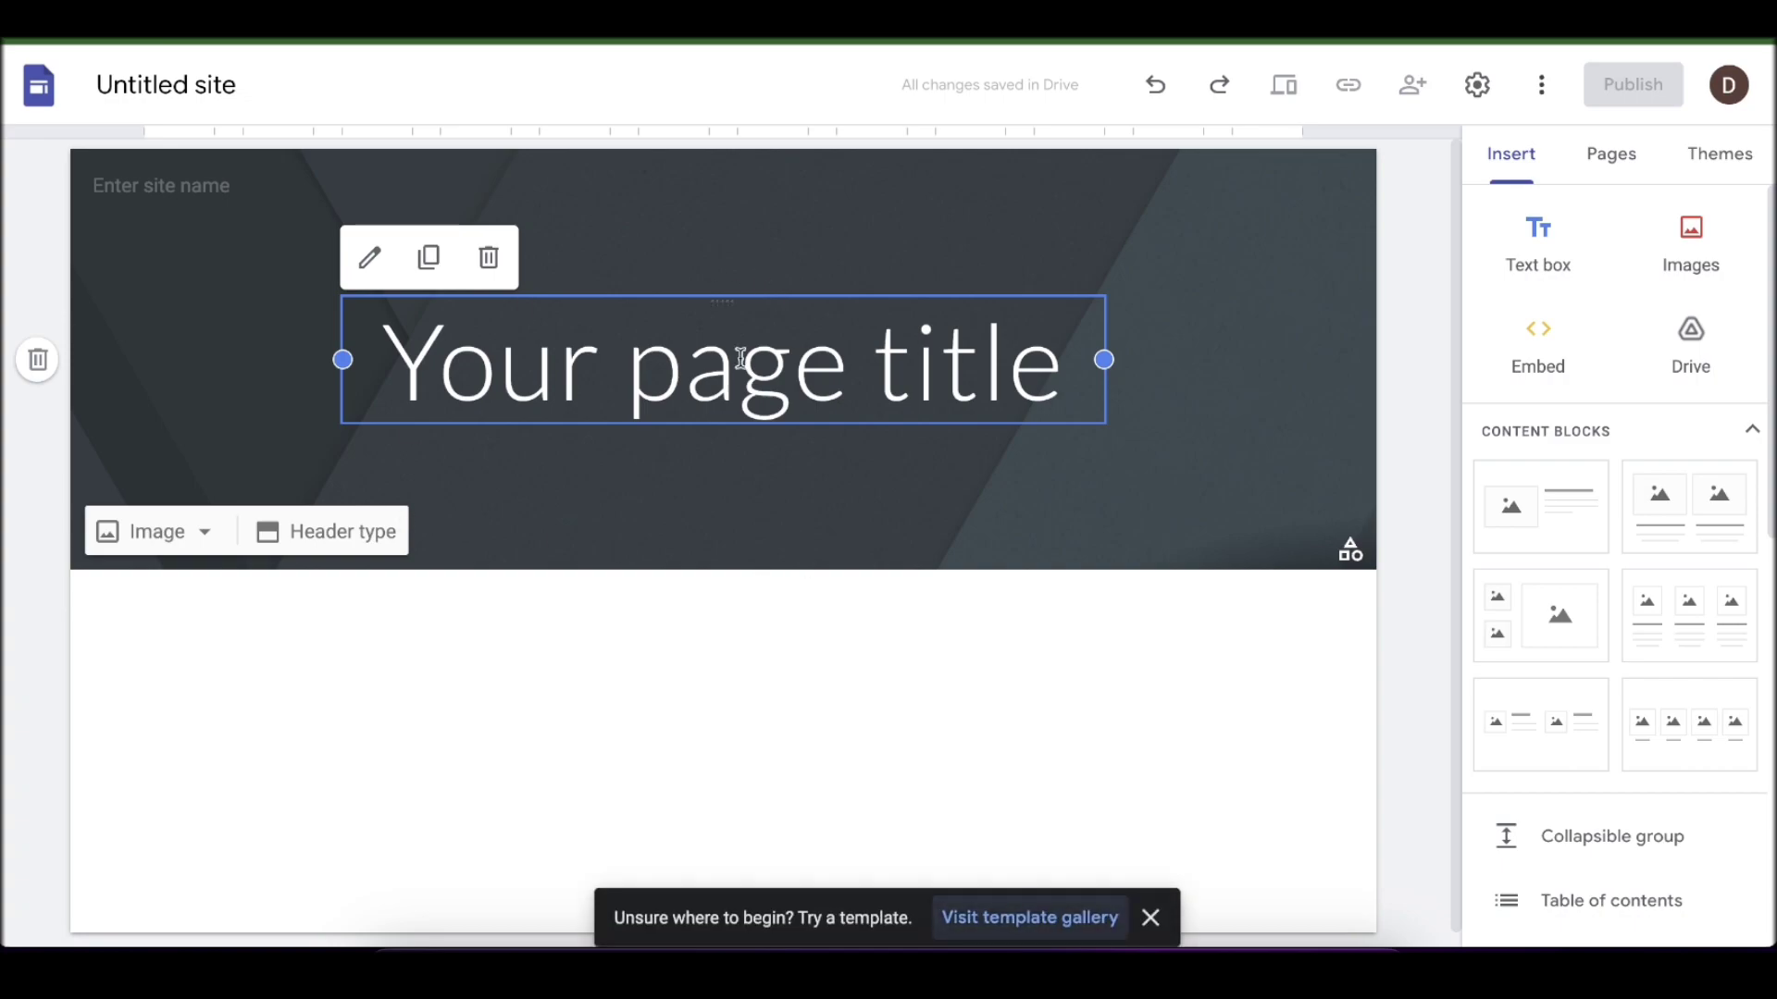
Switch the page header type to Title only.
click(385, 525)
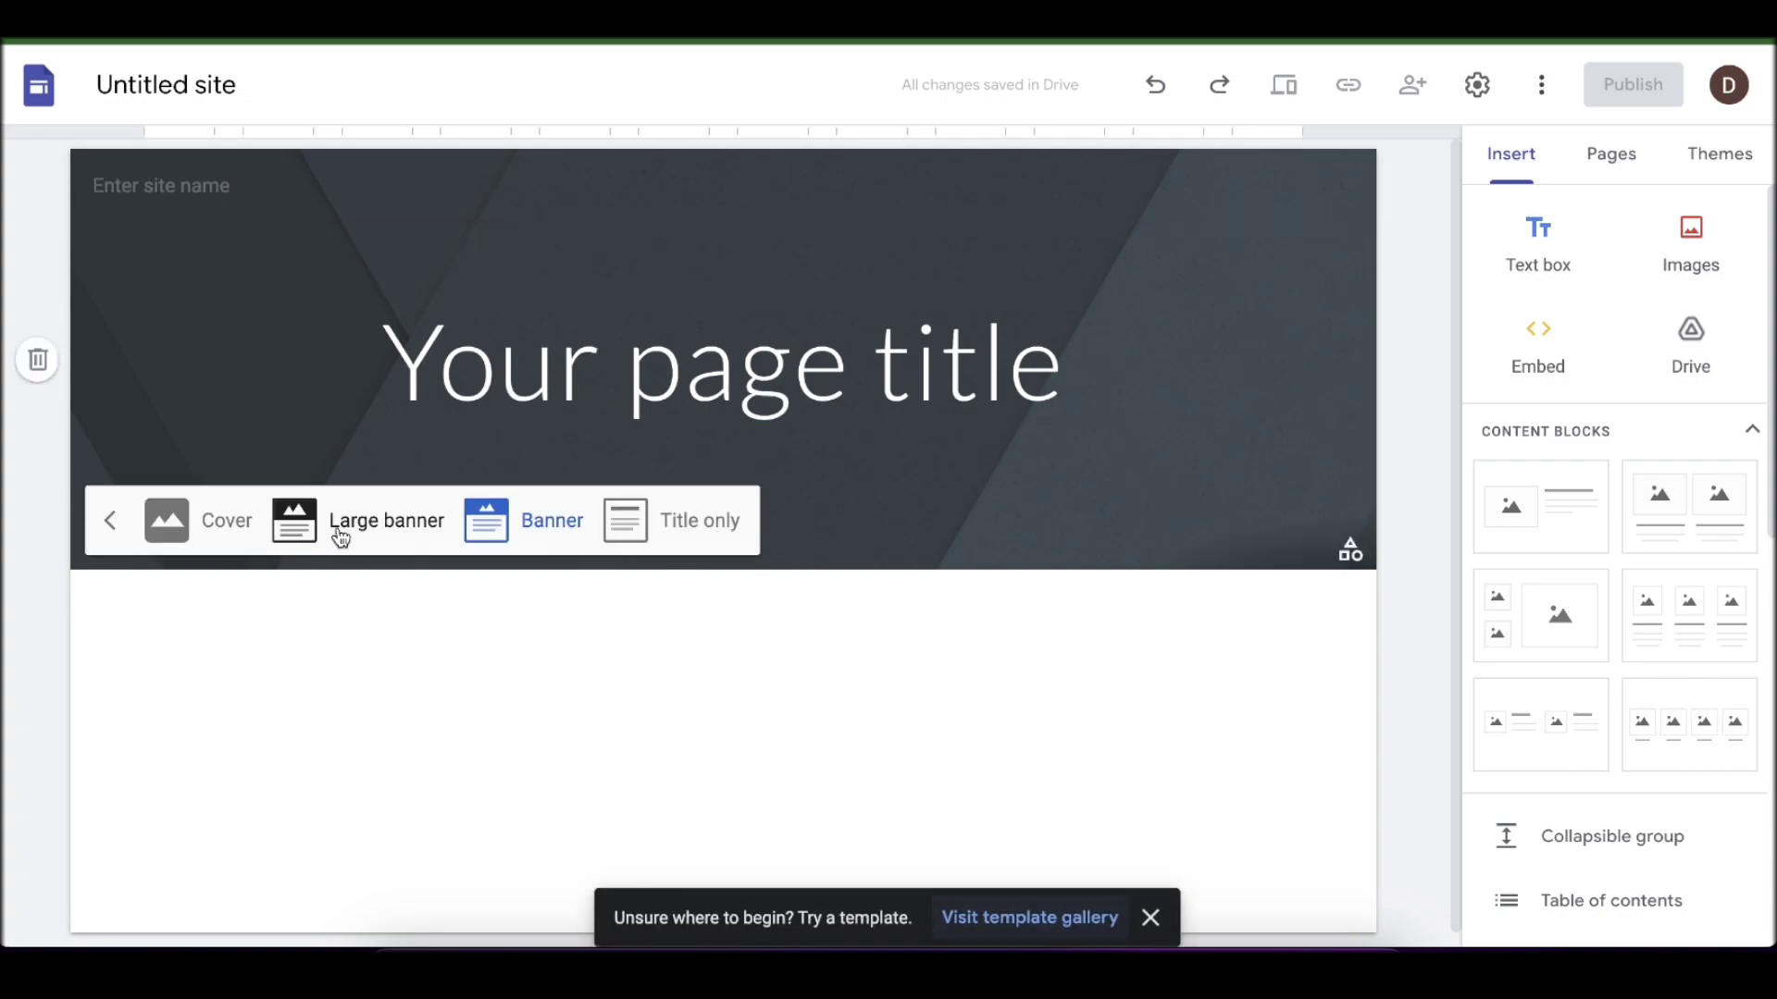
click(234, 530)
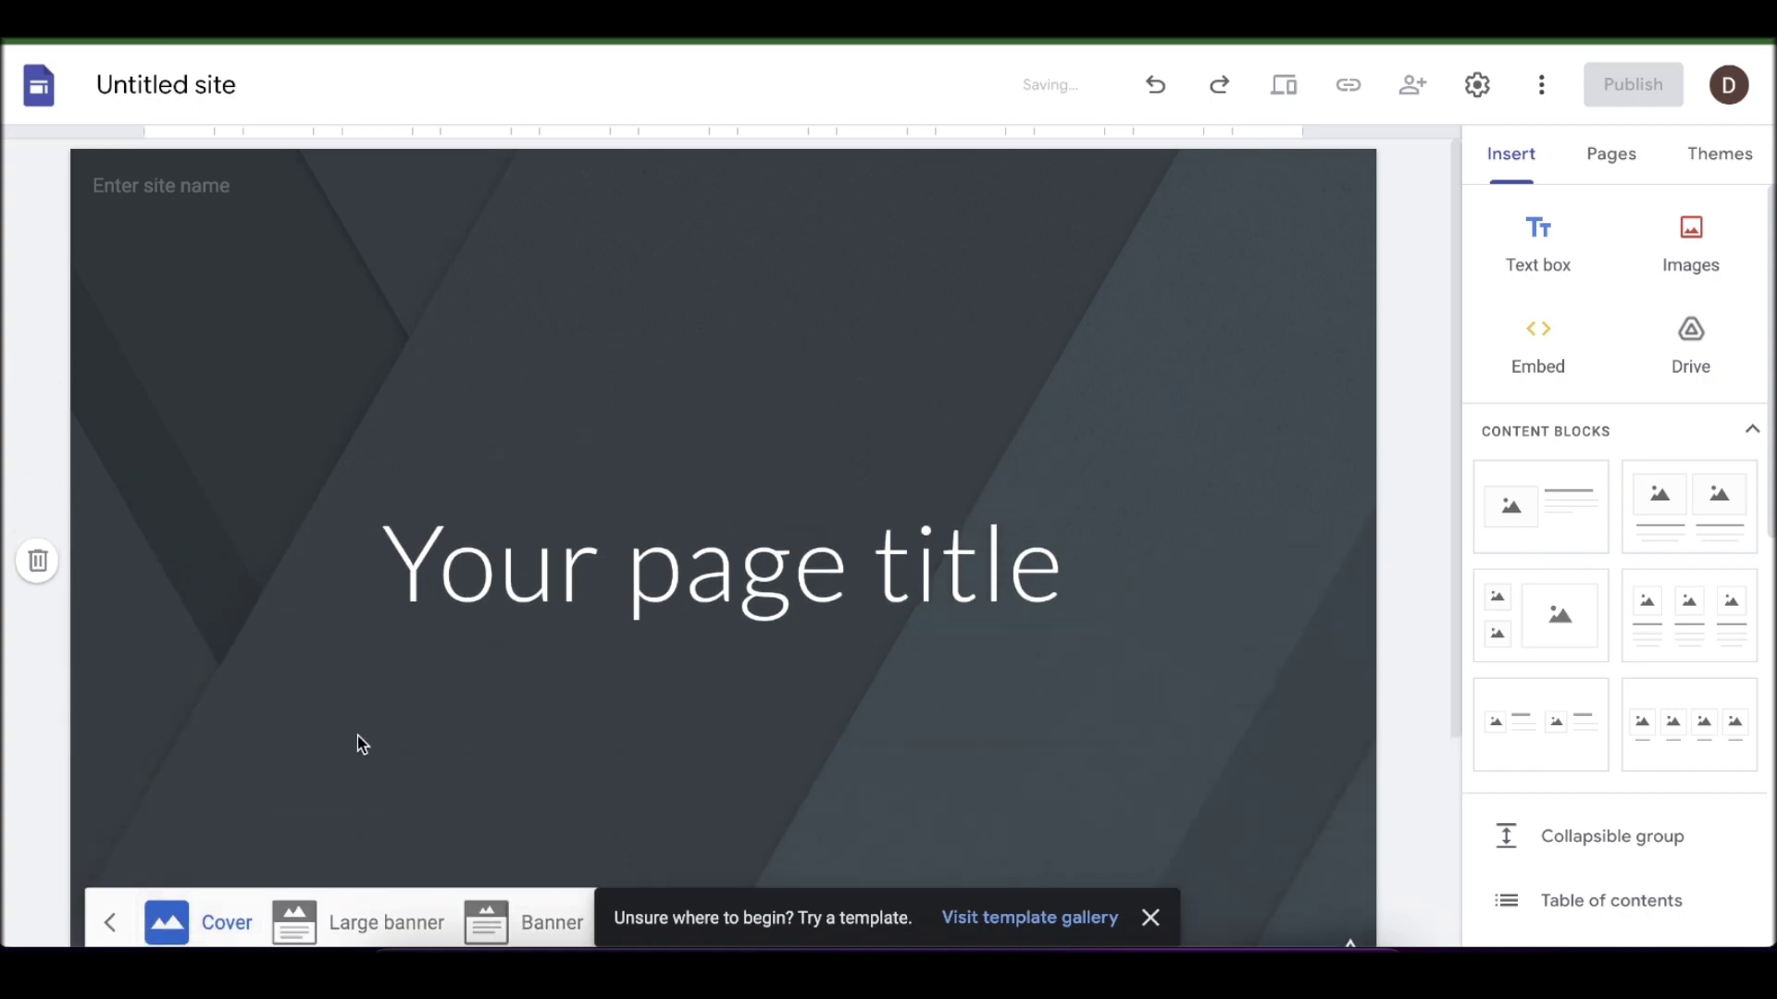
click(620, 730)
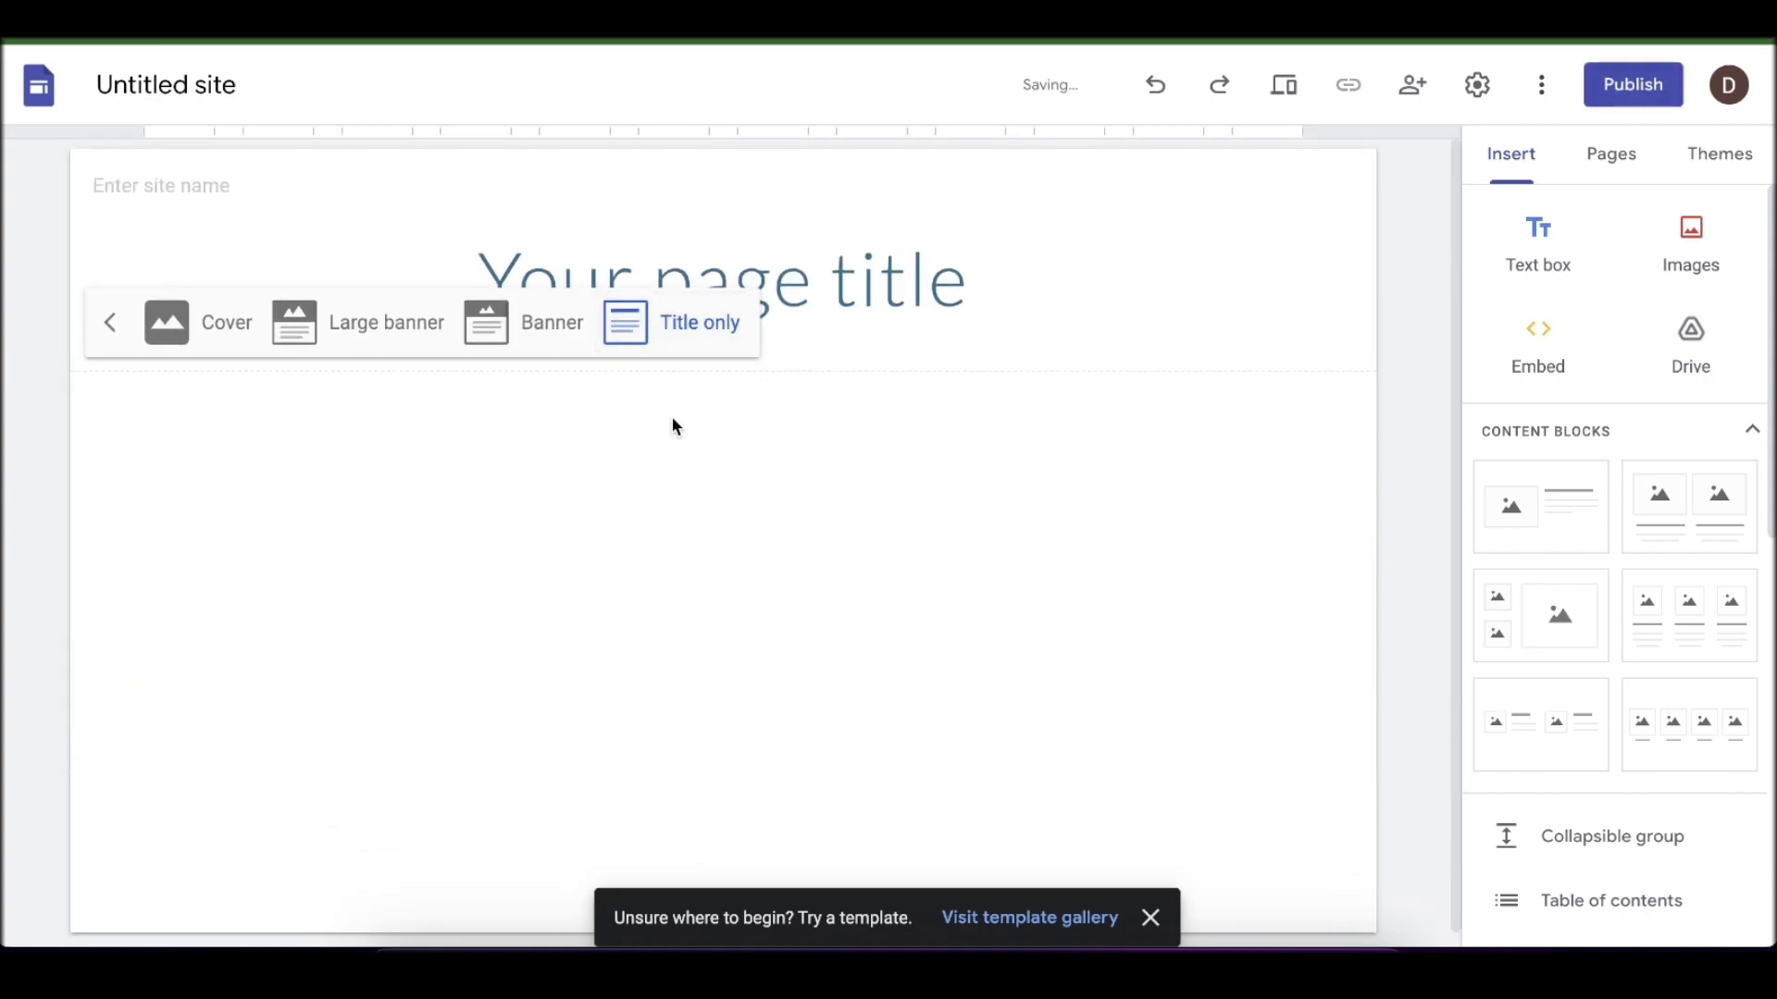
Replace the placeholder page title with 'E-Book'.
triple_click(671, 269)
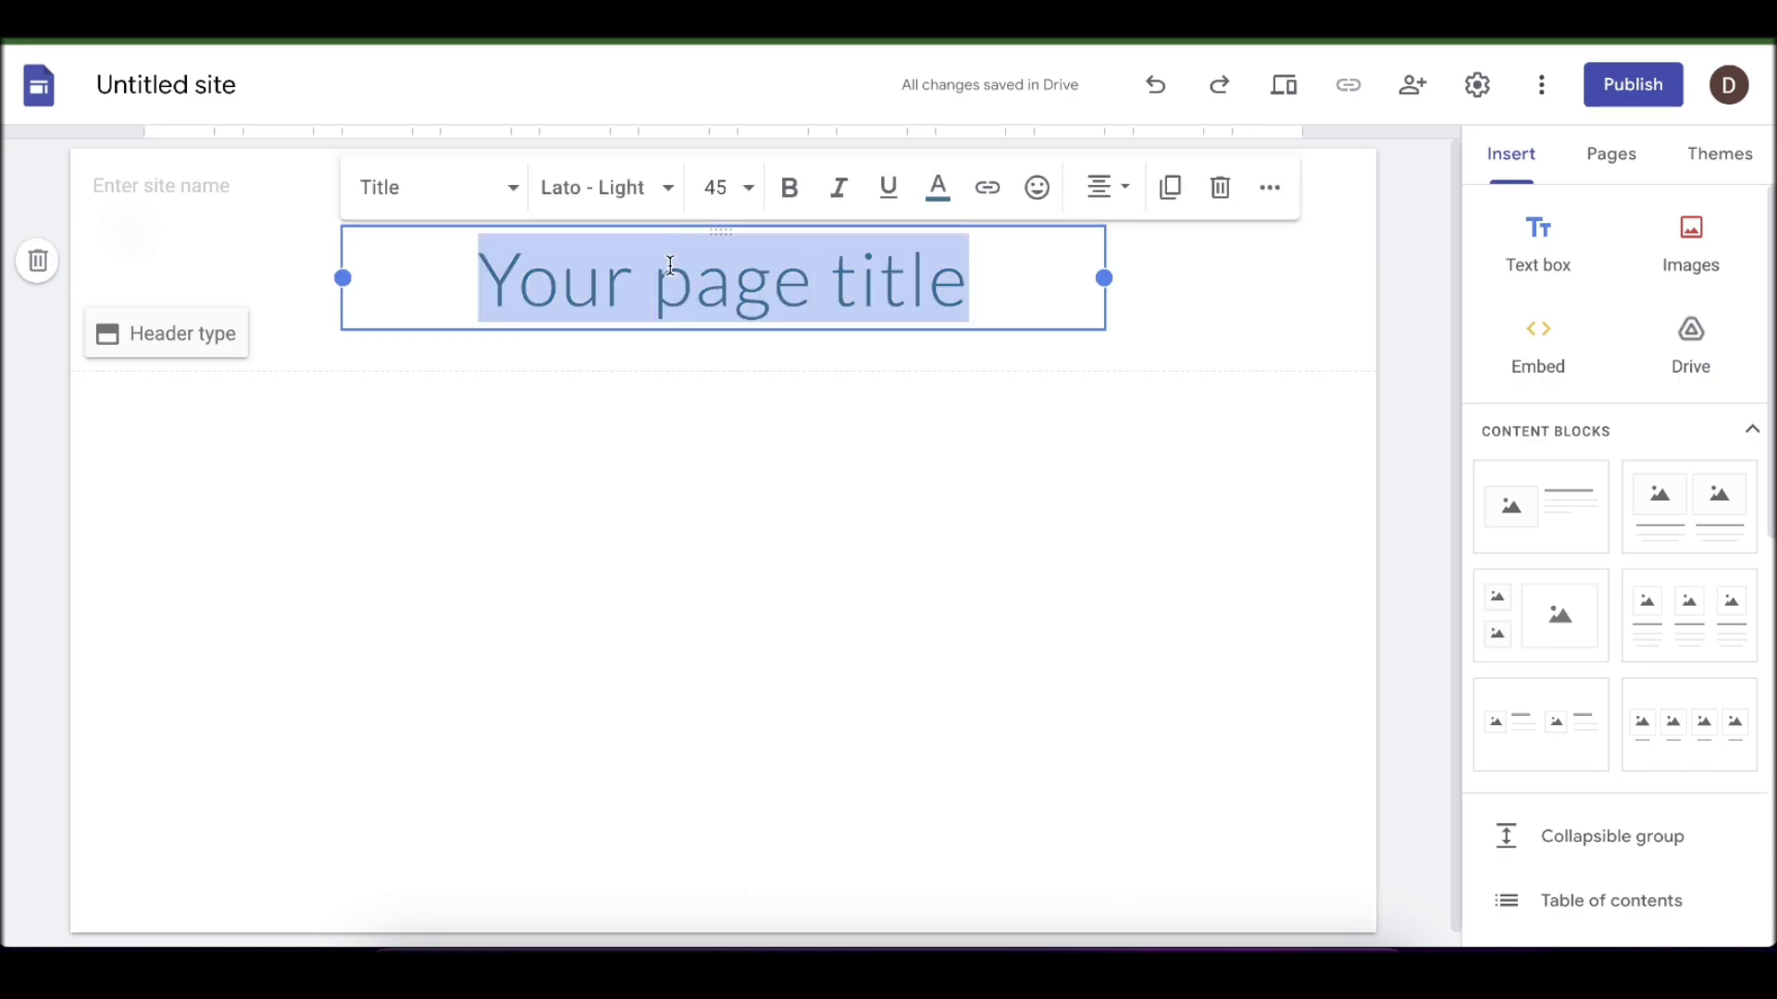
text(E-)
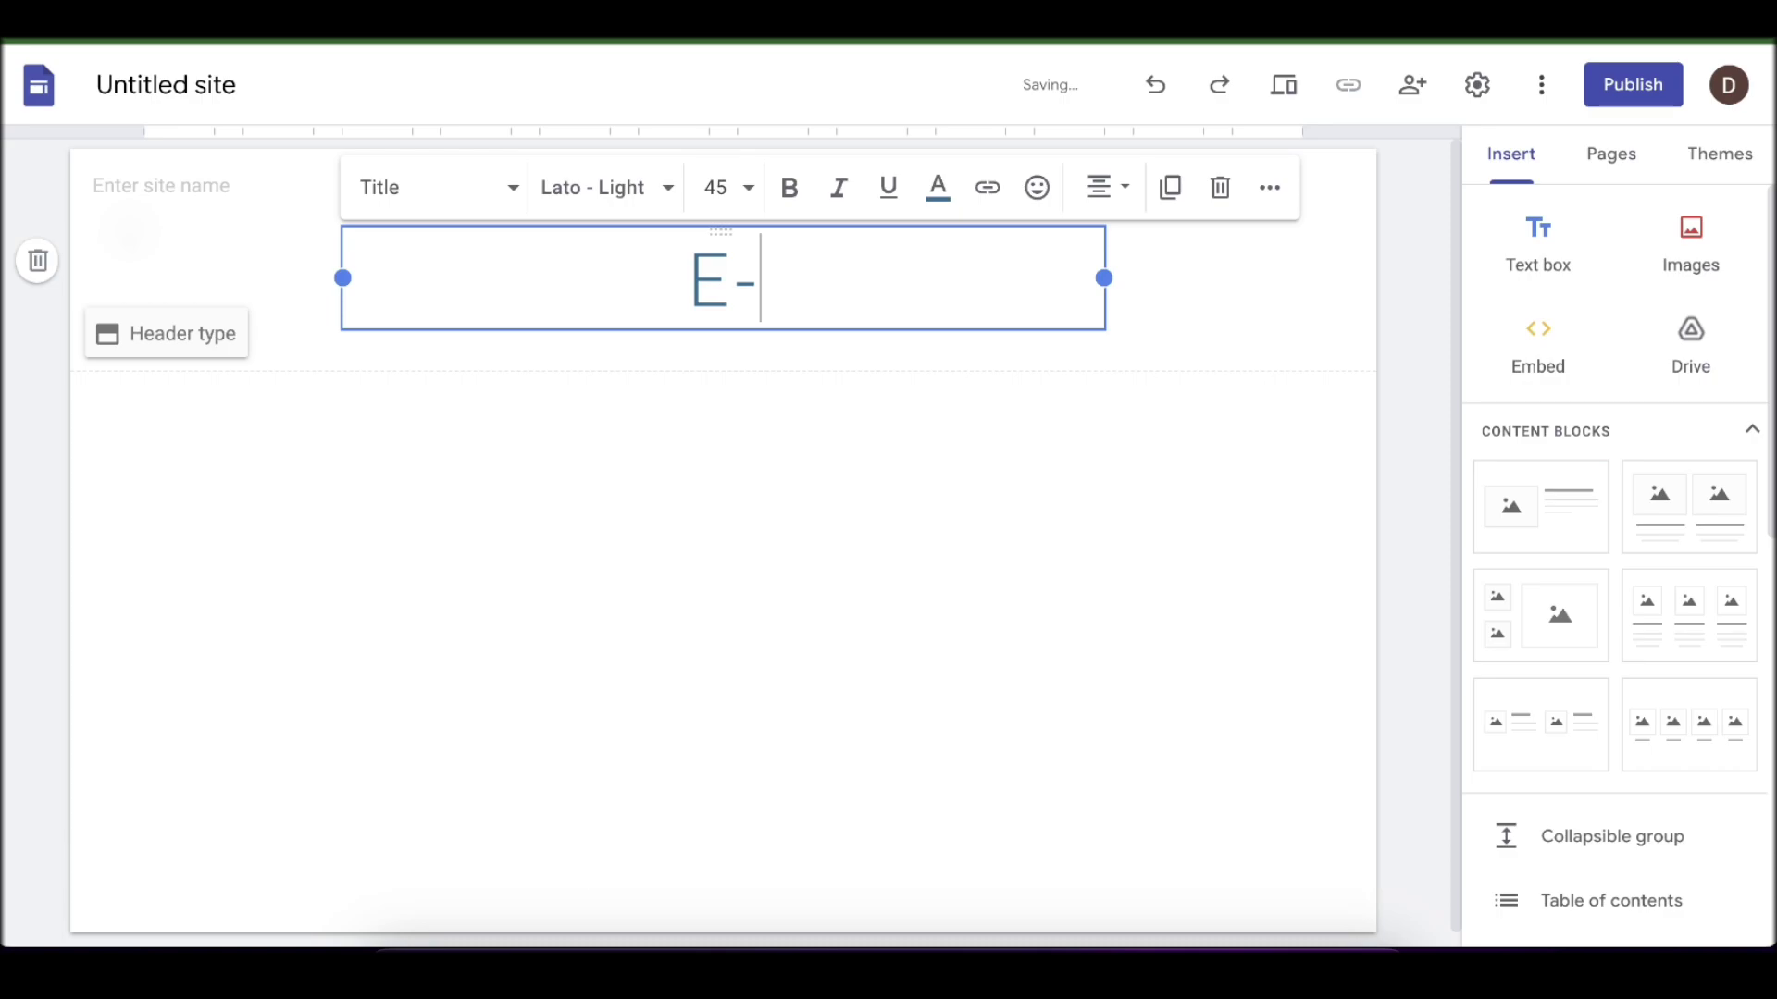
text(Book)
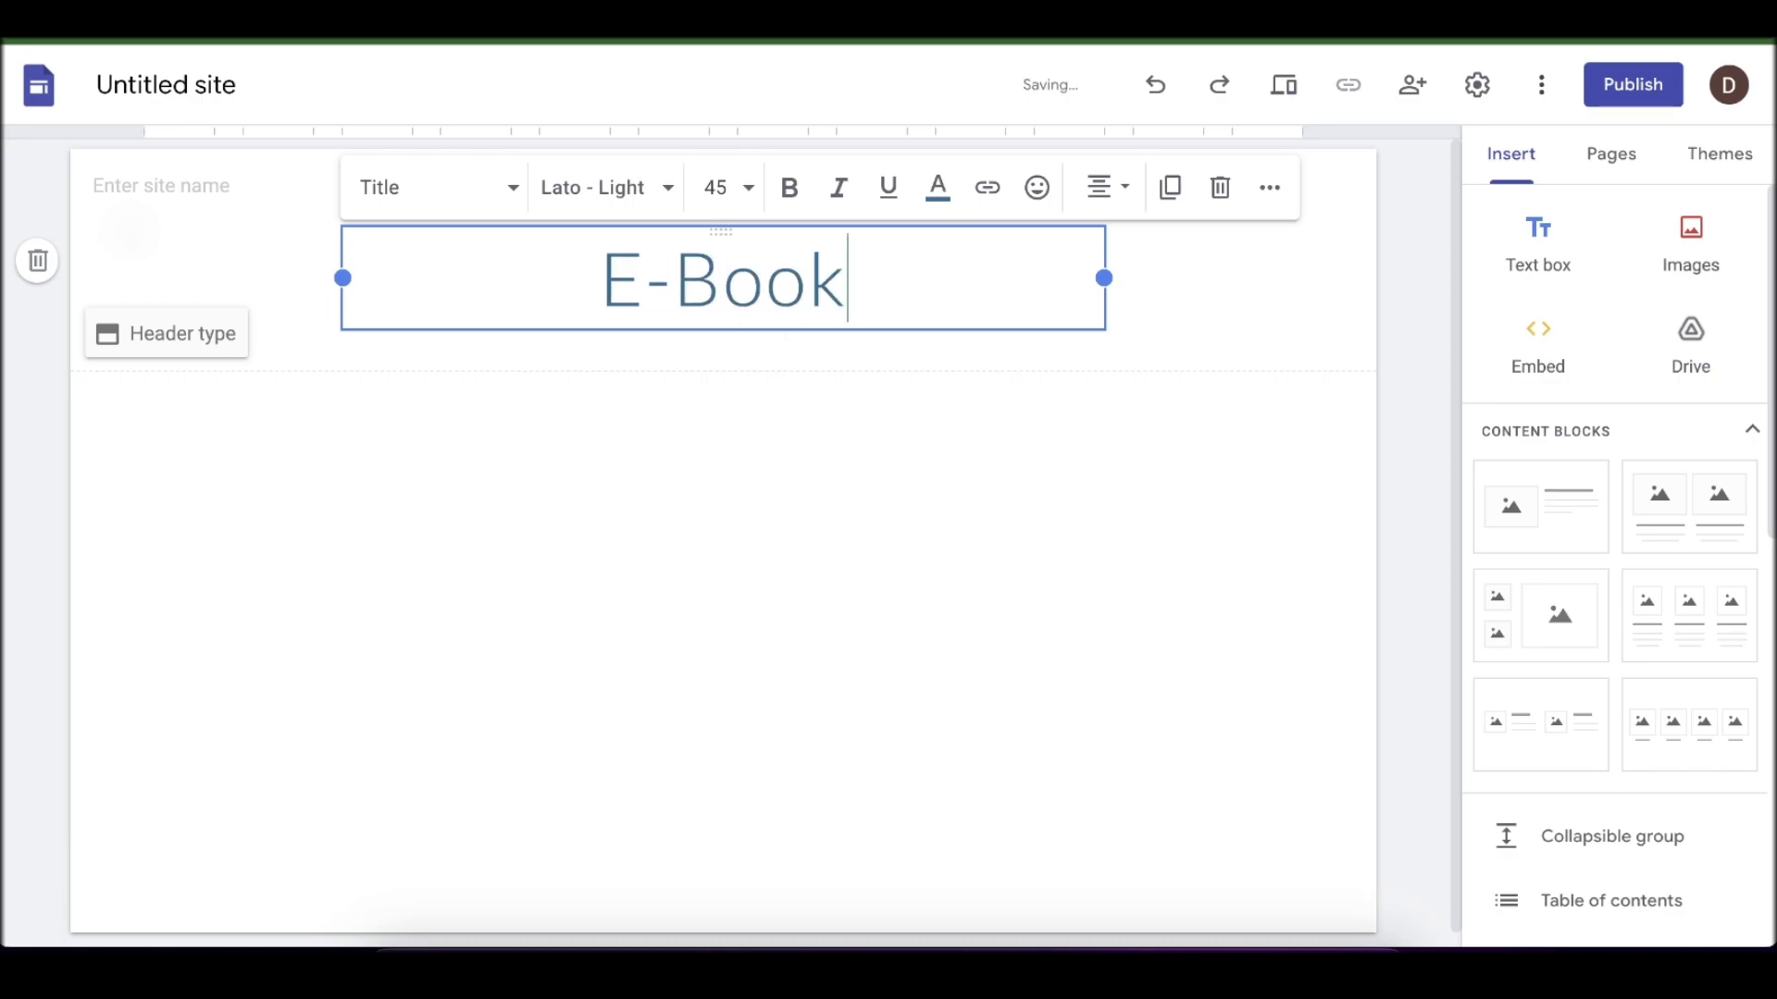
click(792, 408)
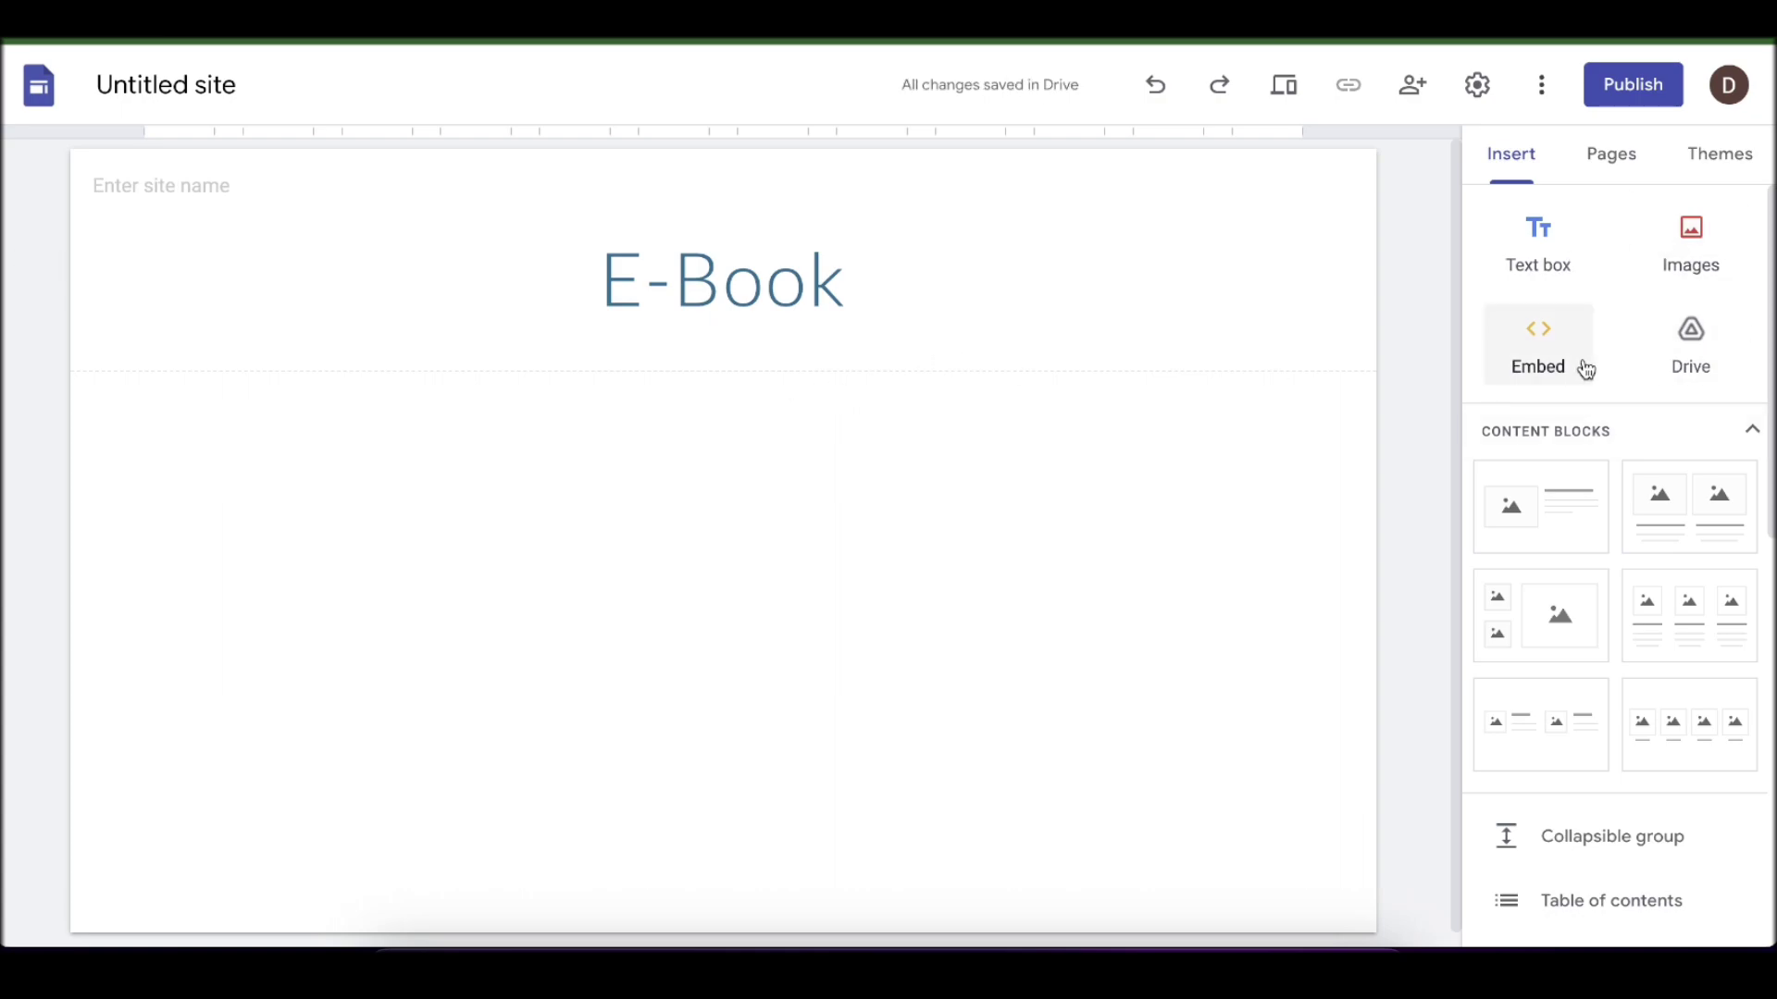
Insert a text box below the E-Book title holding a line of placeholder text.
click(1547, 263)
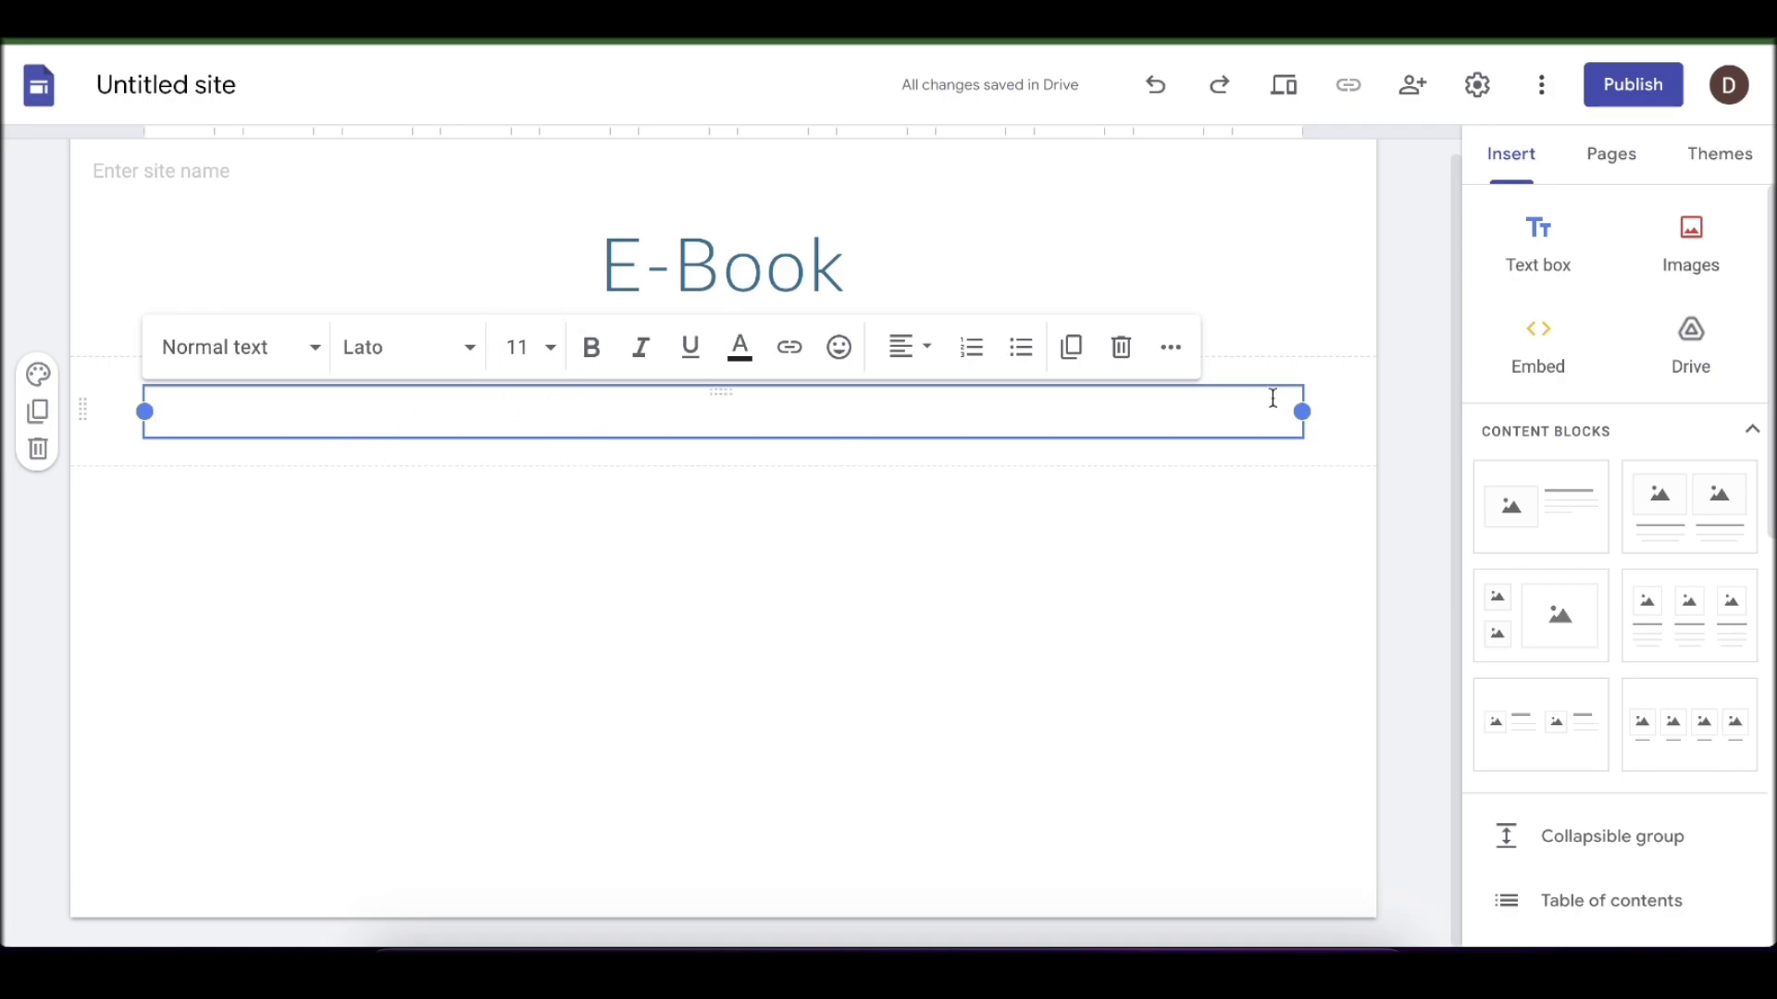
text(mlsasmasa ,as)
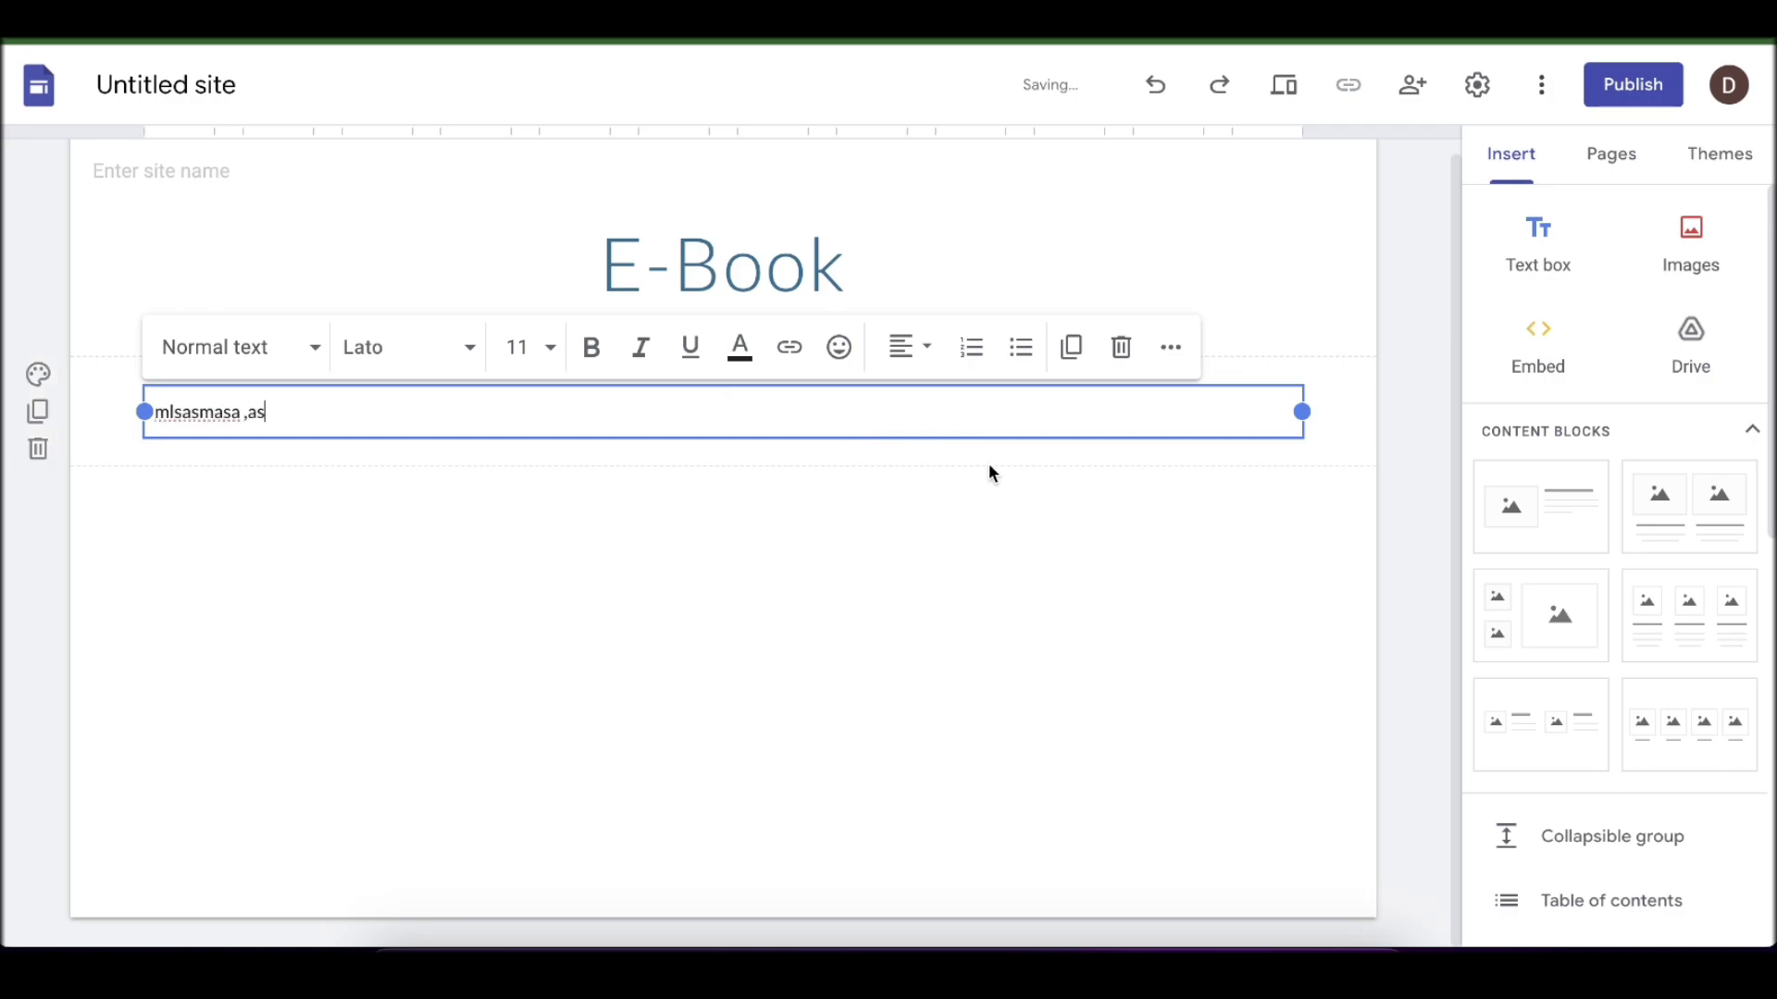
click(1713, 231)
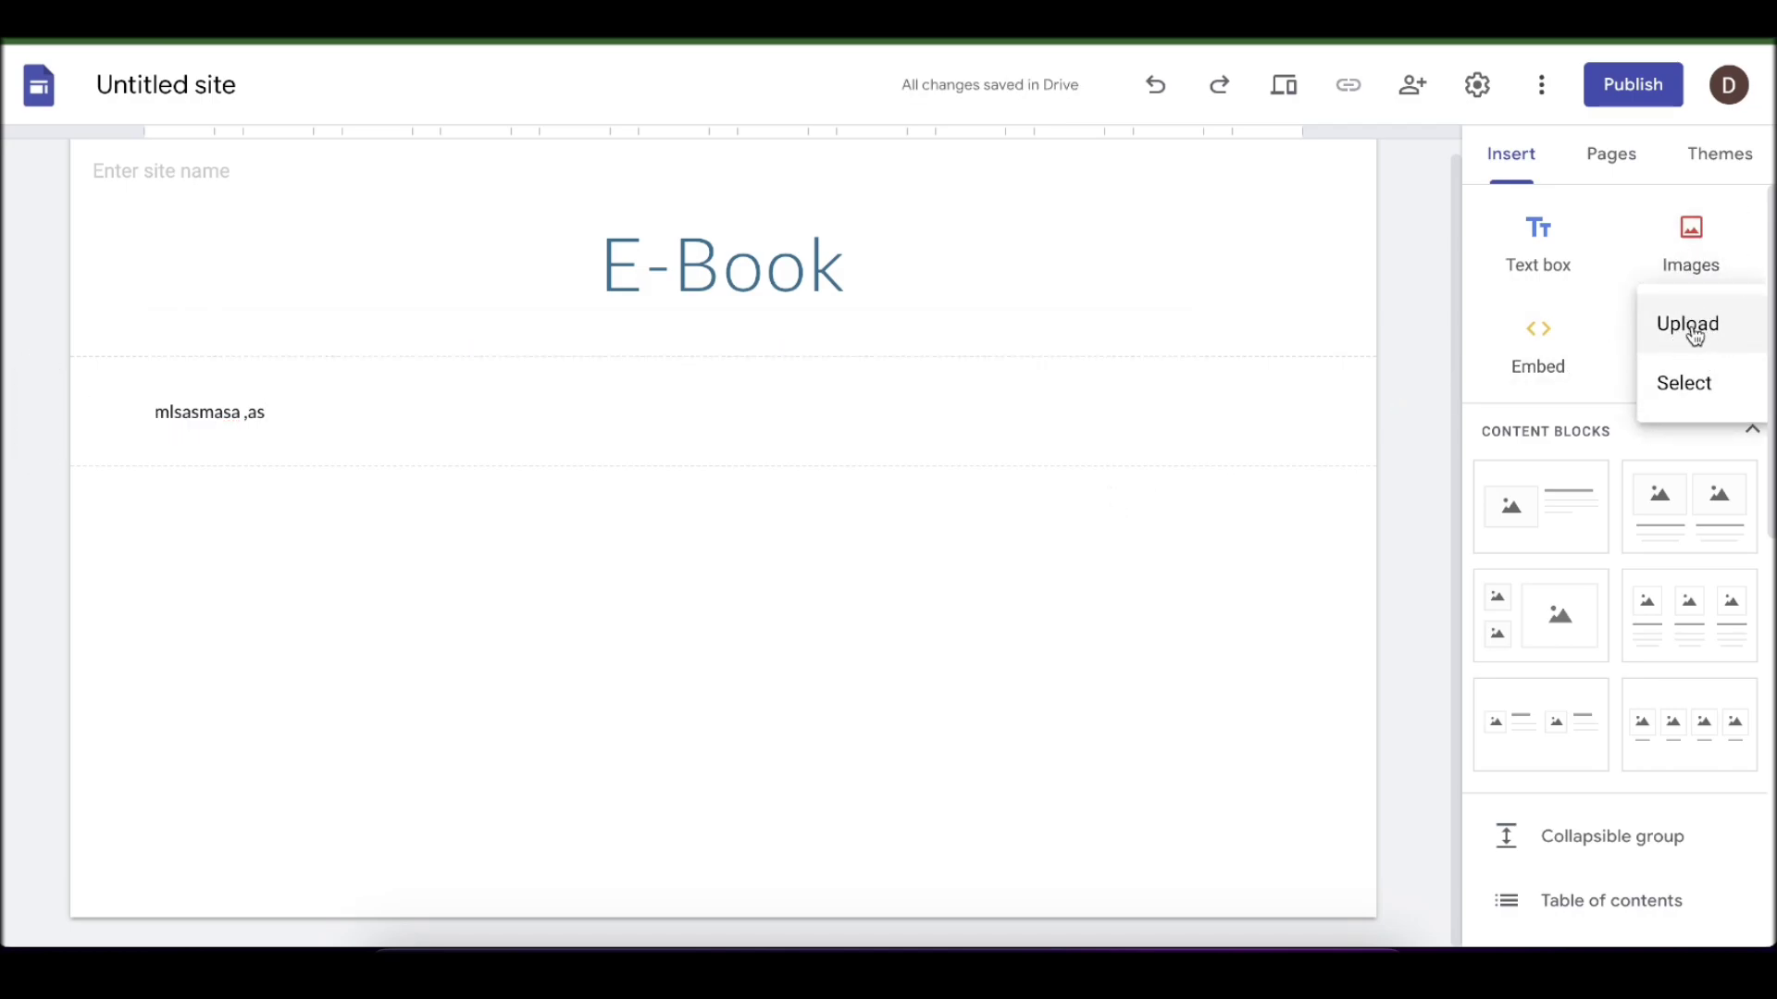
Insert the teal business-attire illustration from a Google Images search for 'business casual'.
click(1686, 383)
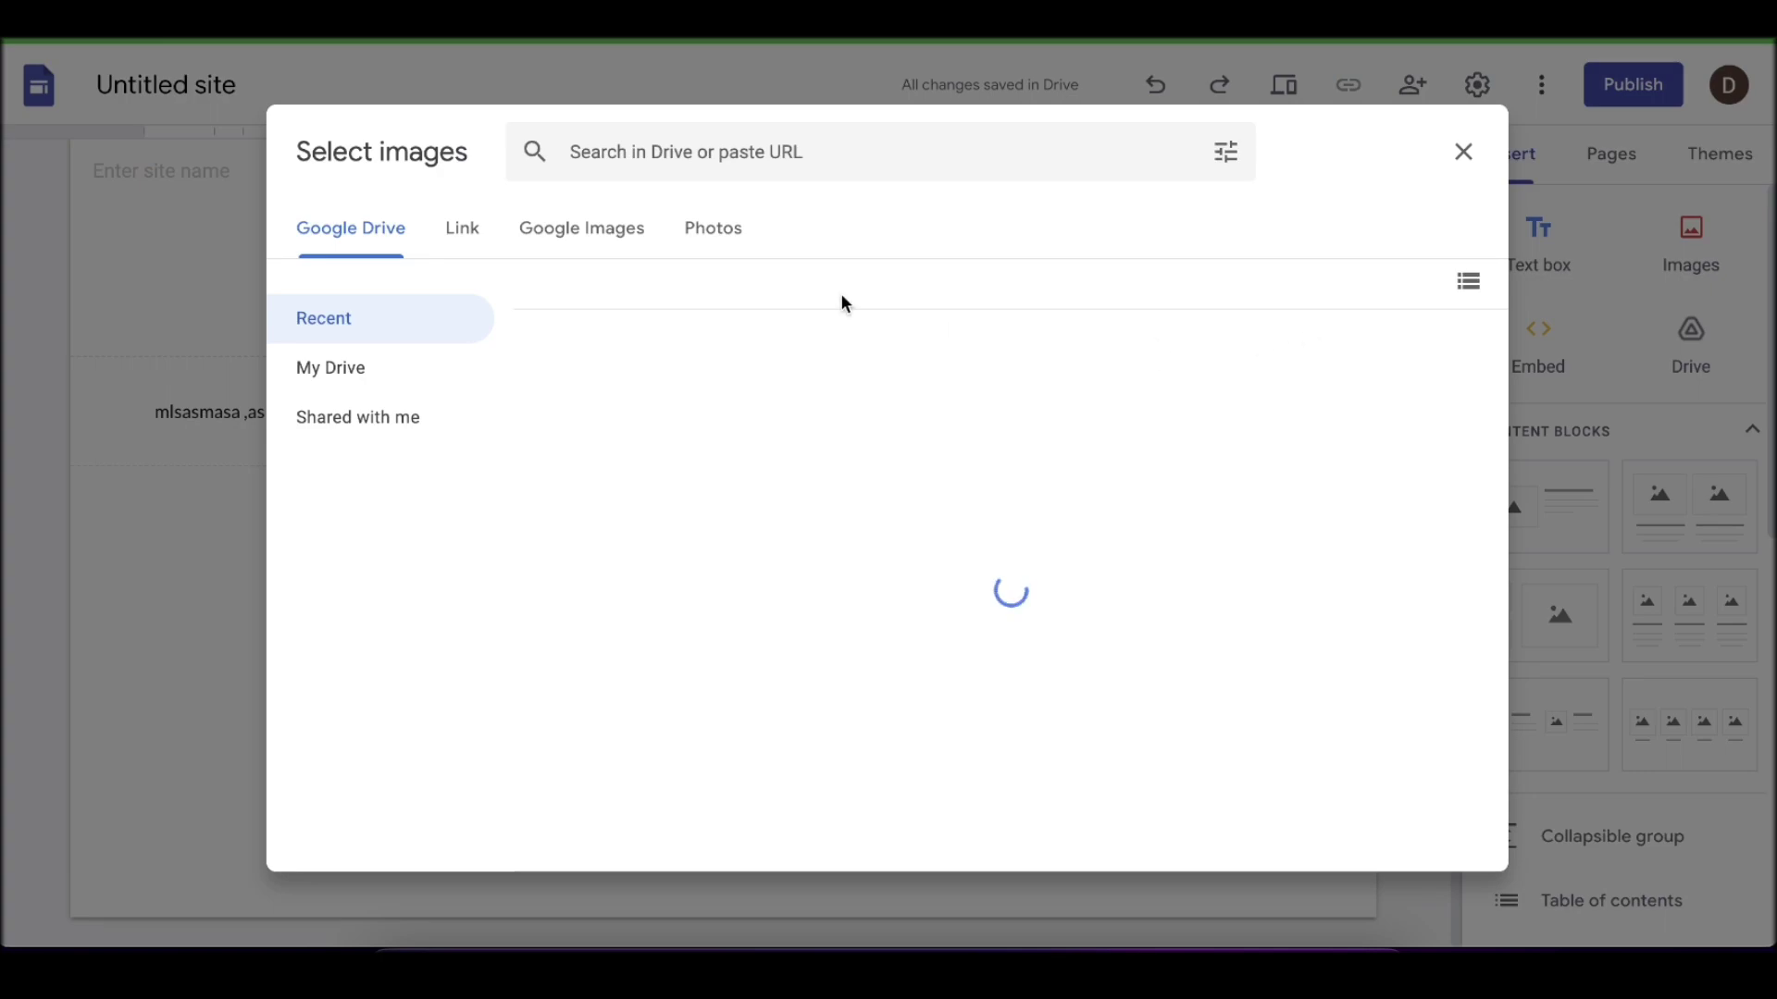
click(627, 236)
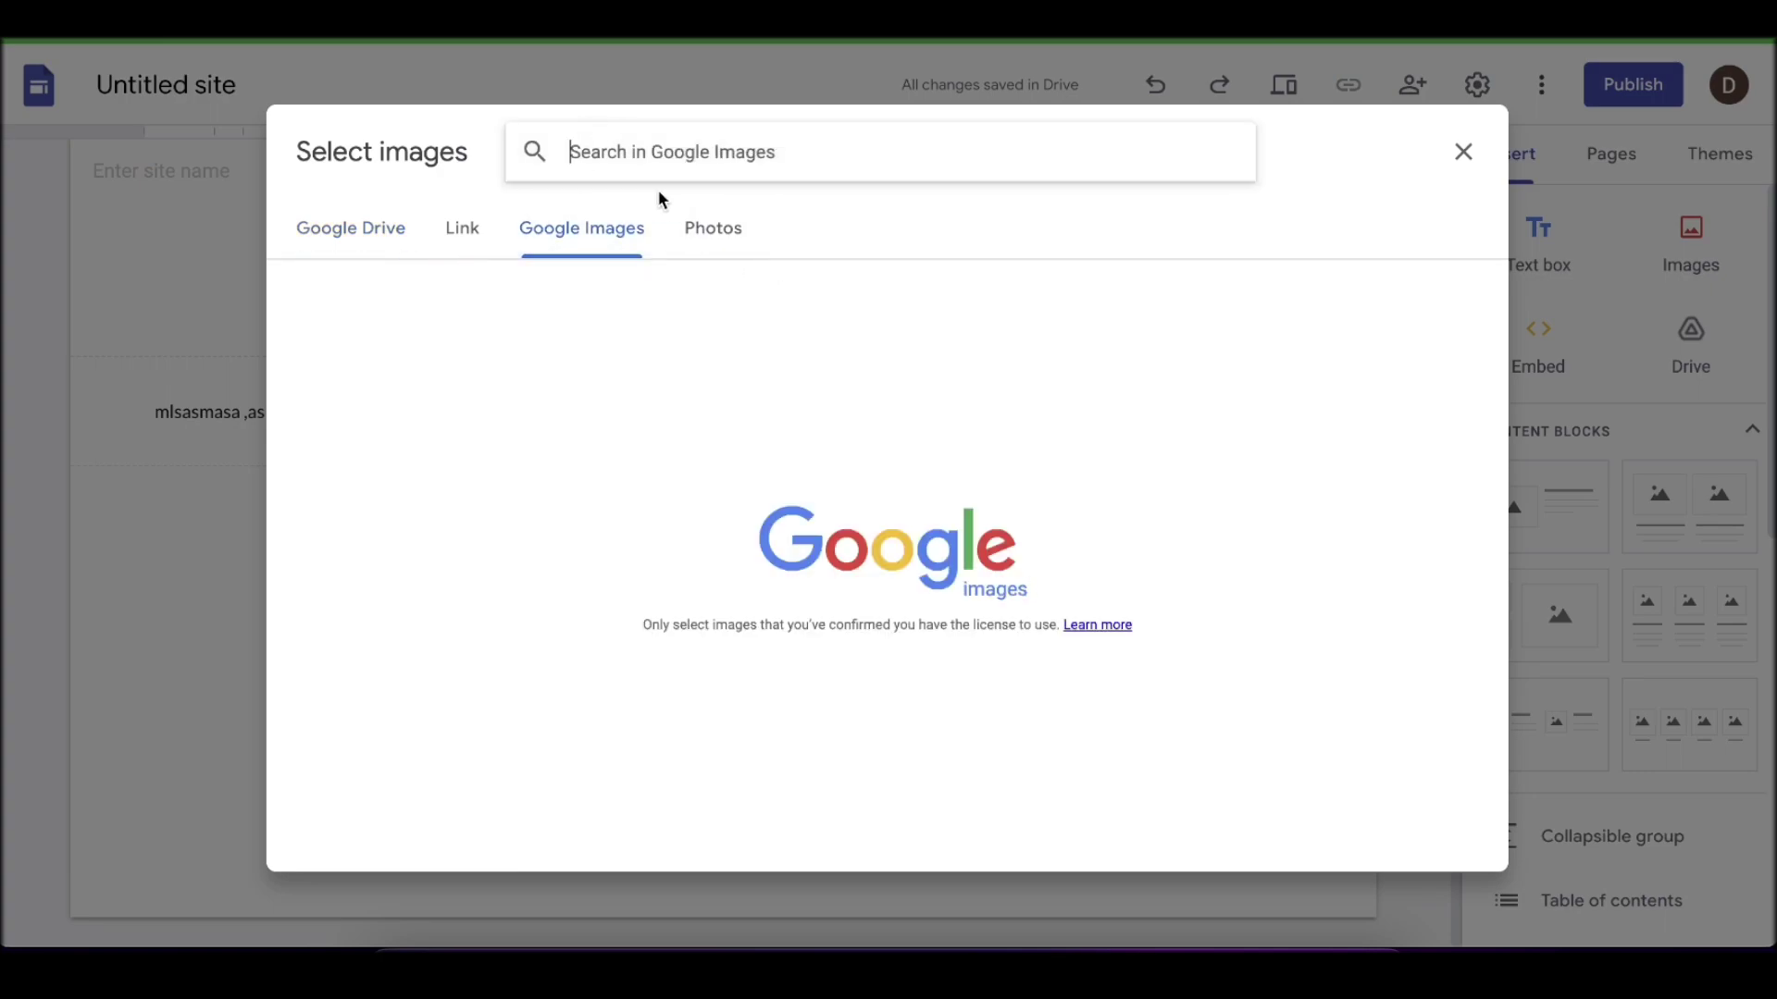
text(busin)
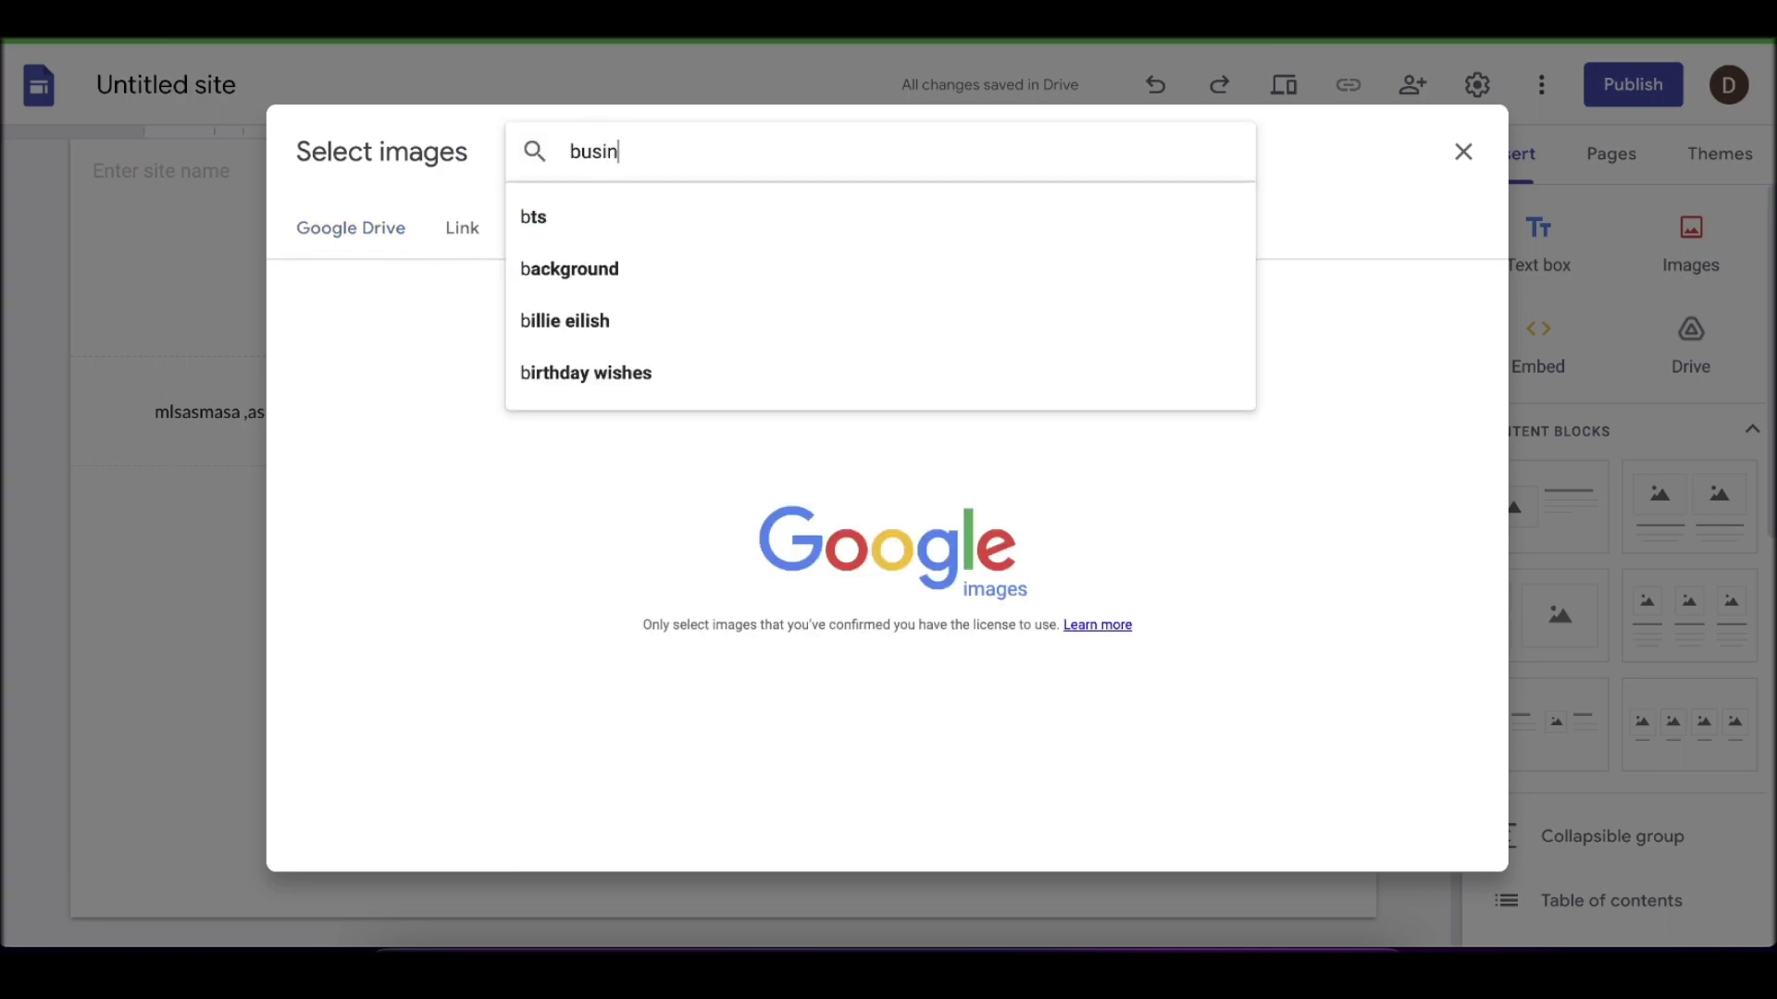
text(ess)
click(693, 221)
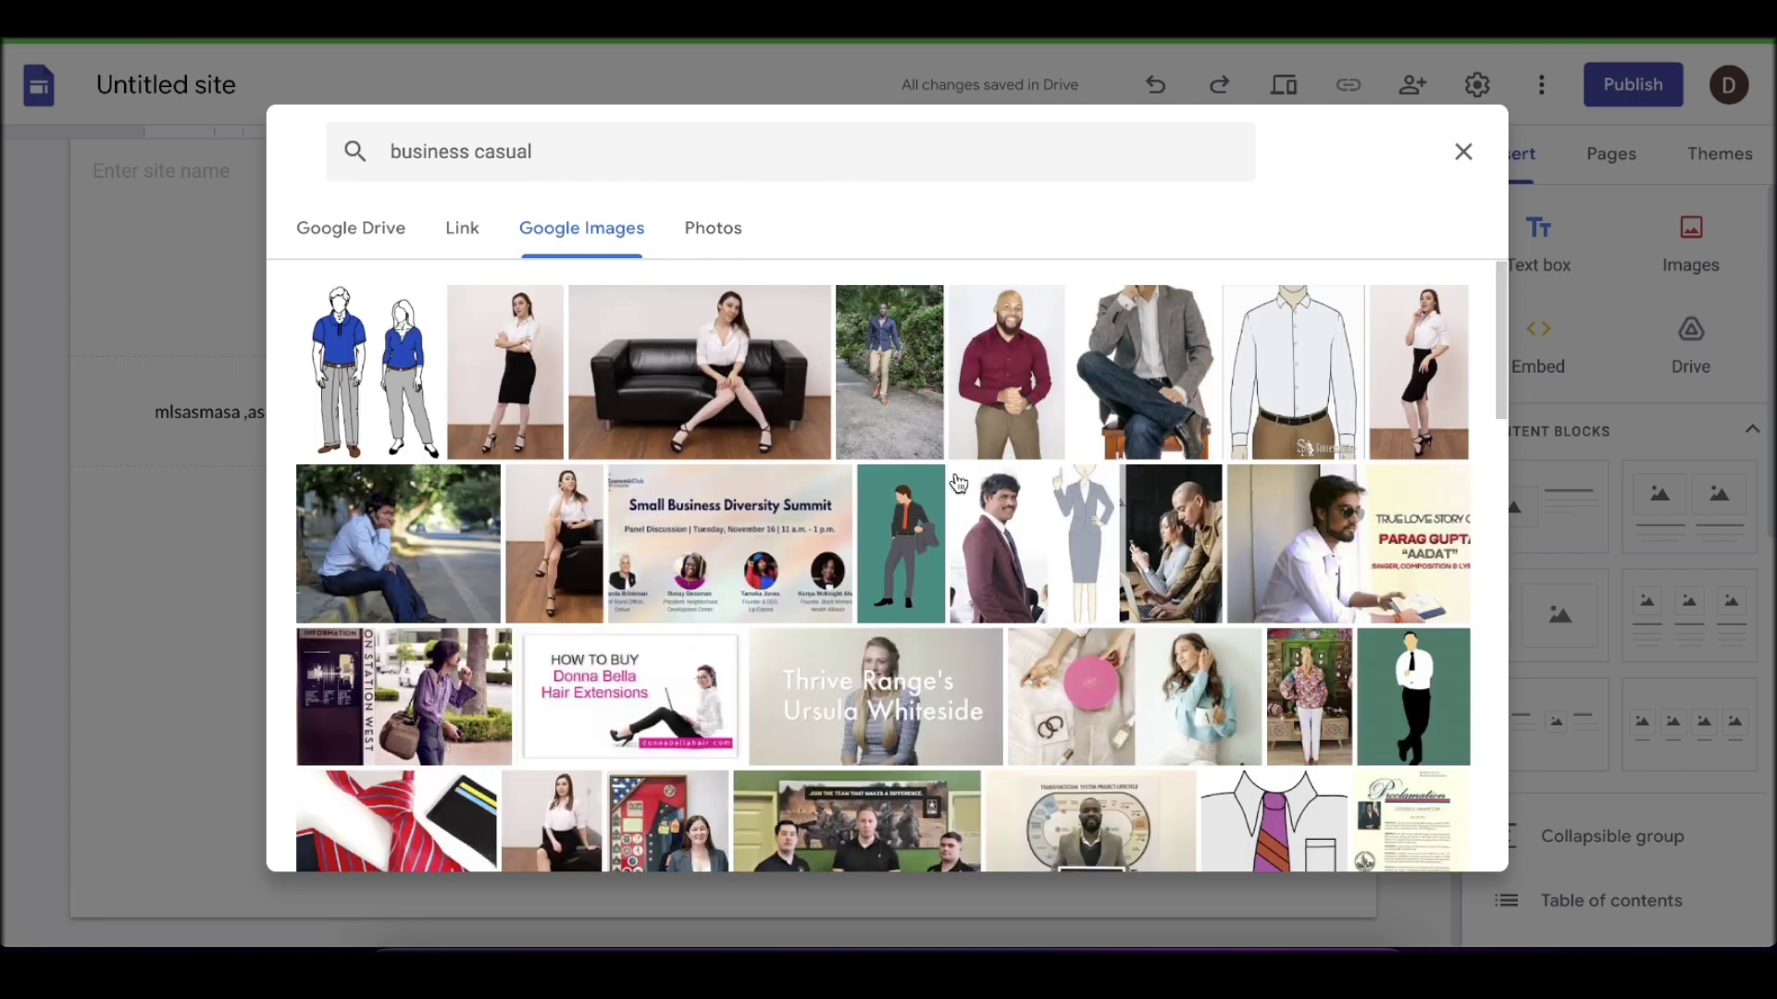
click(919, 518)
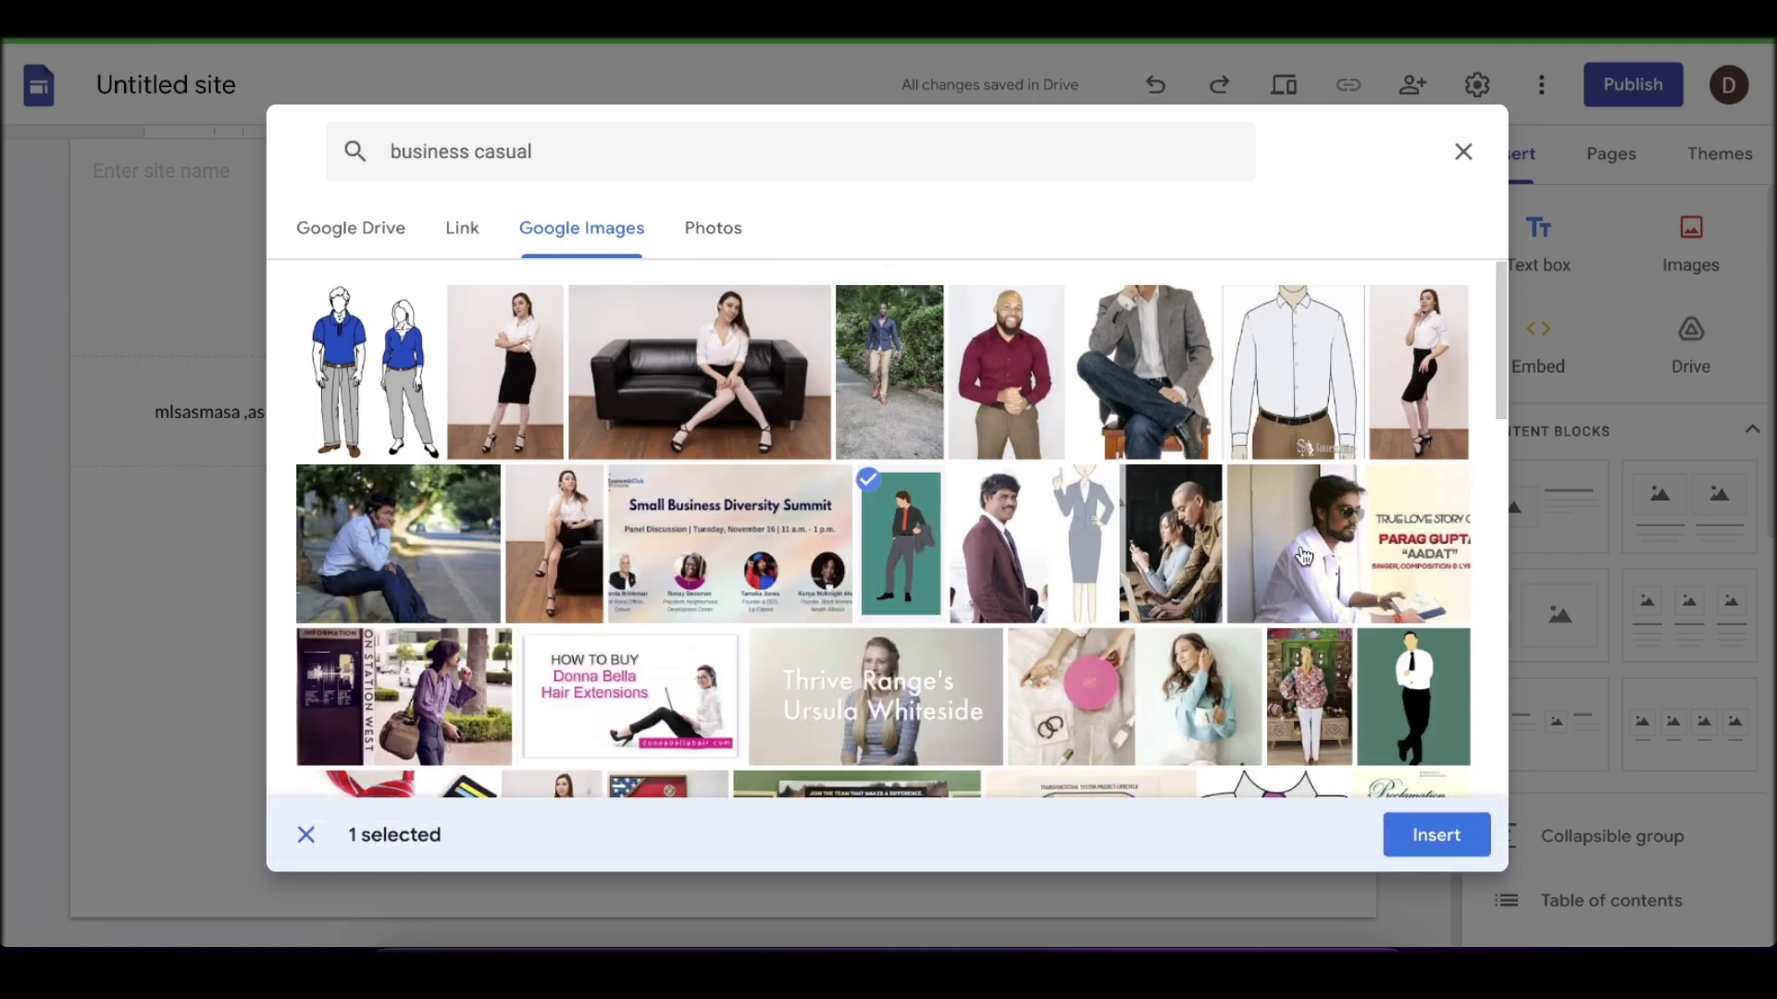
click(1455, 842)
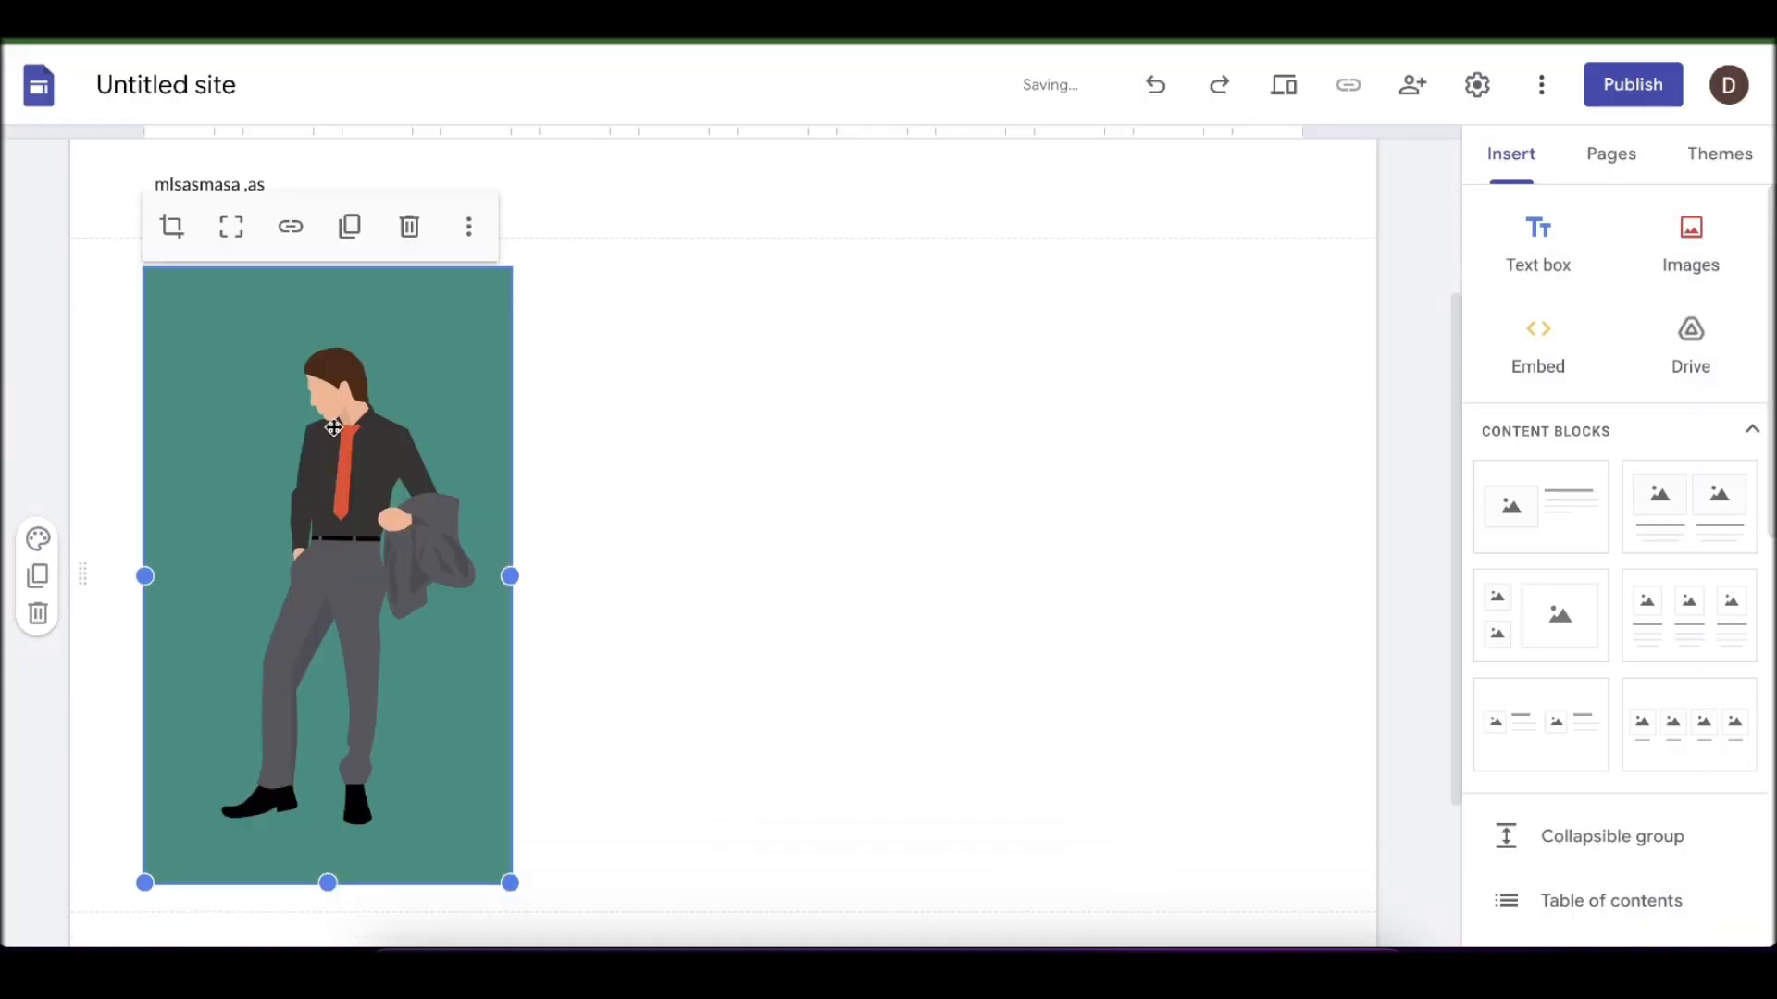
Drag the teal illustration to the right side of its section.
drag(333, 427, 952, 425)
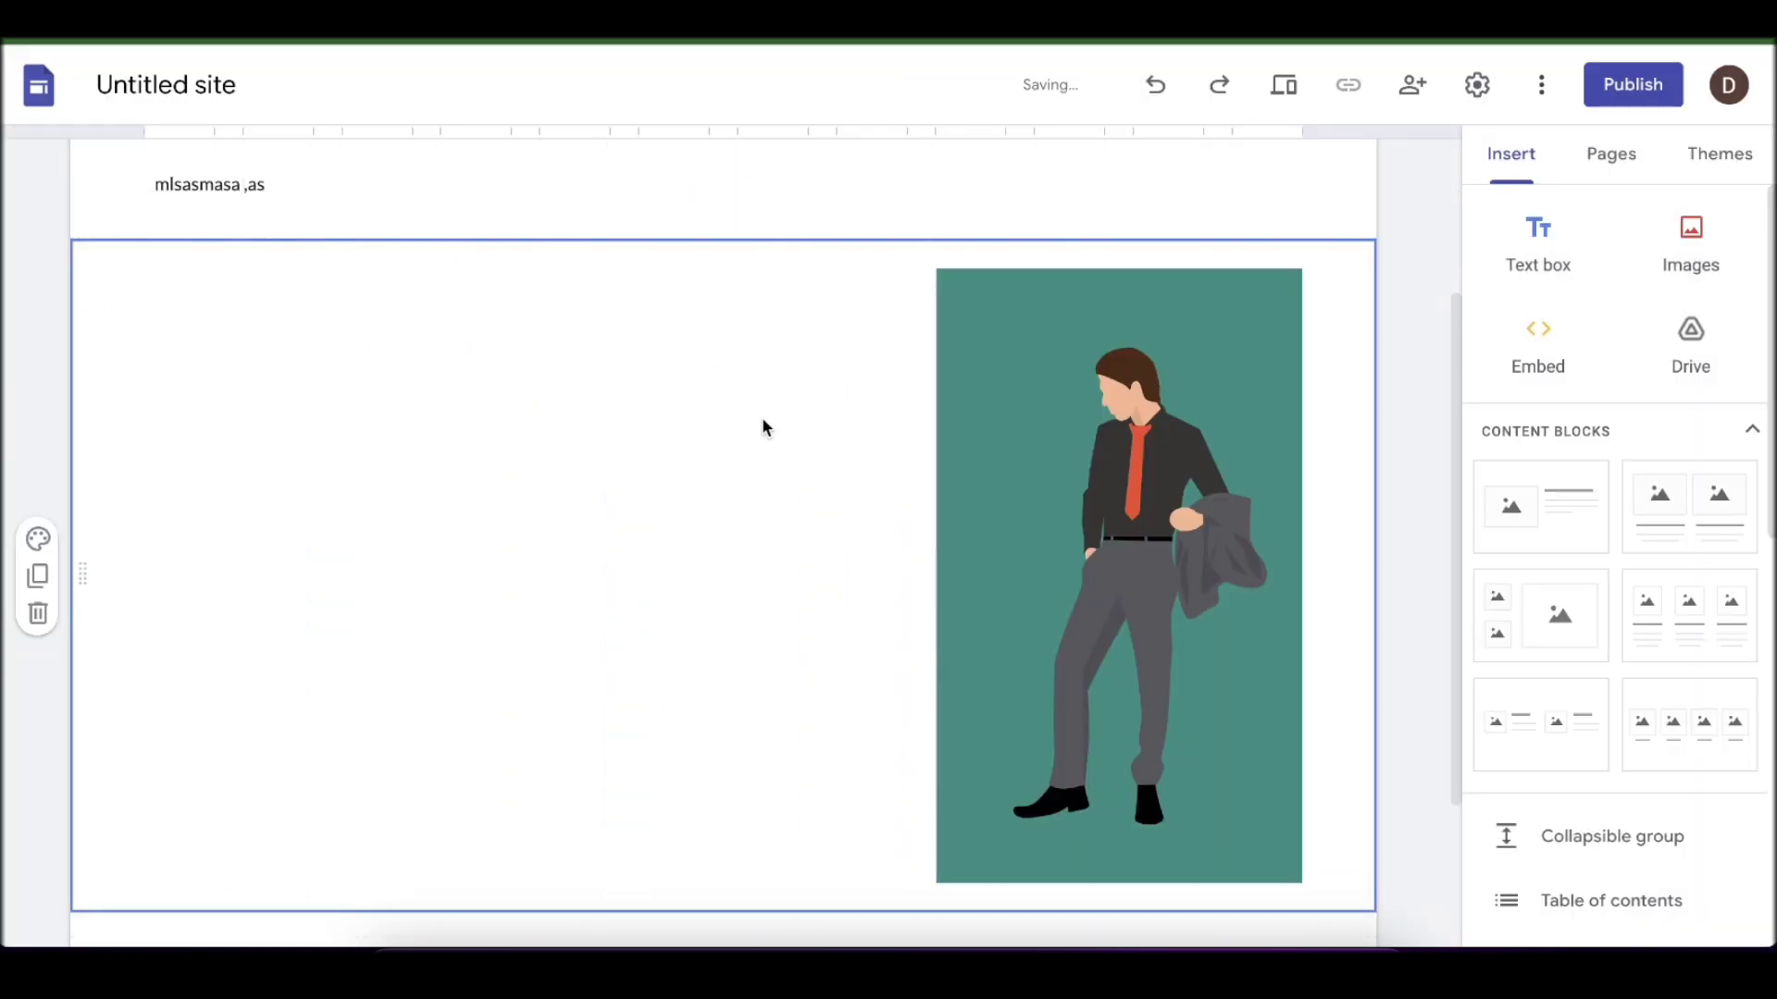
scroll(765, 425, up, 1)
scroll(762, 426, up, 1)
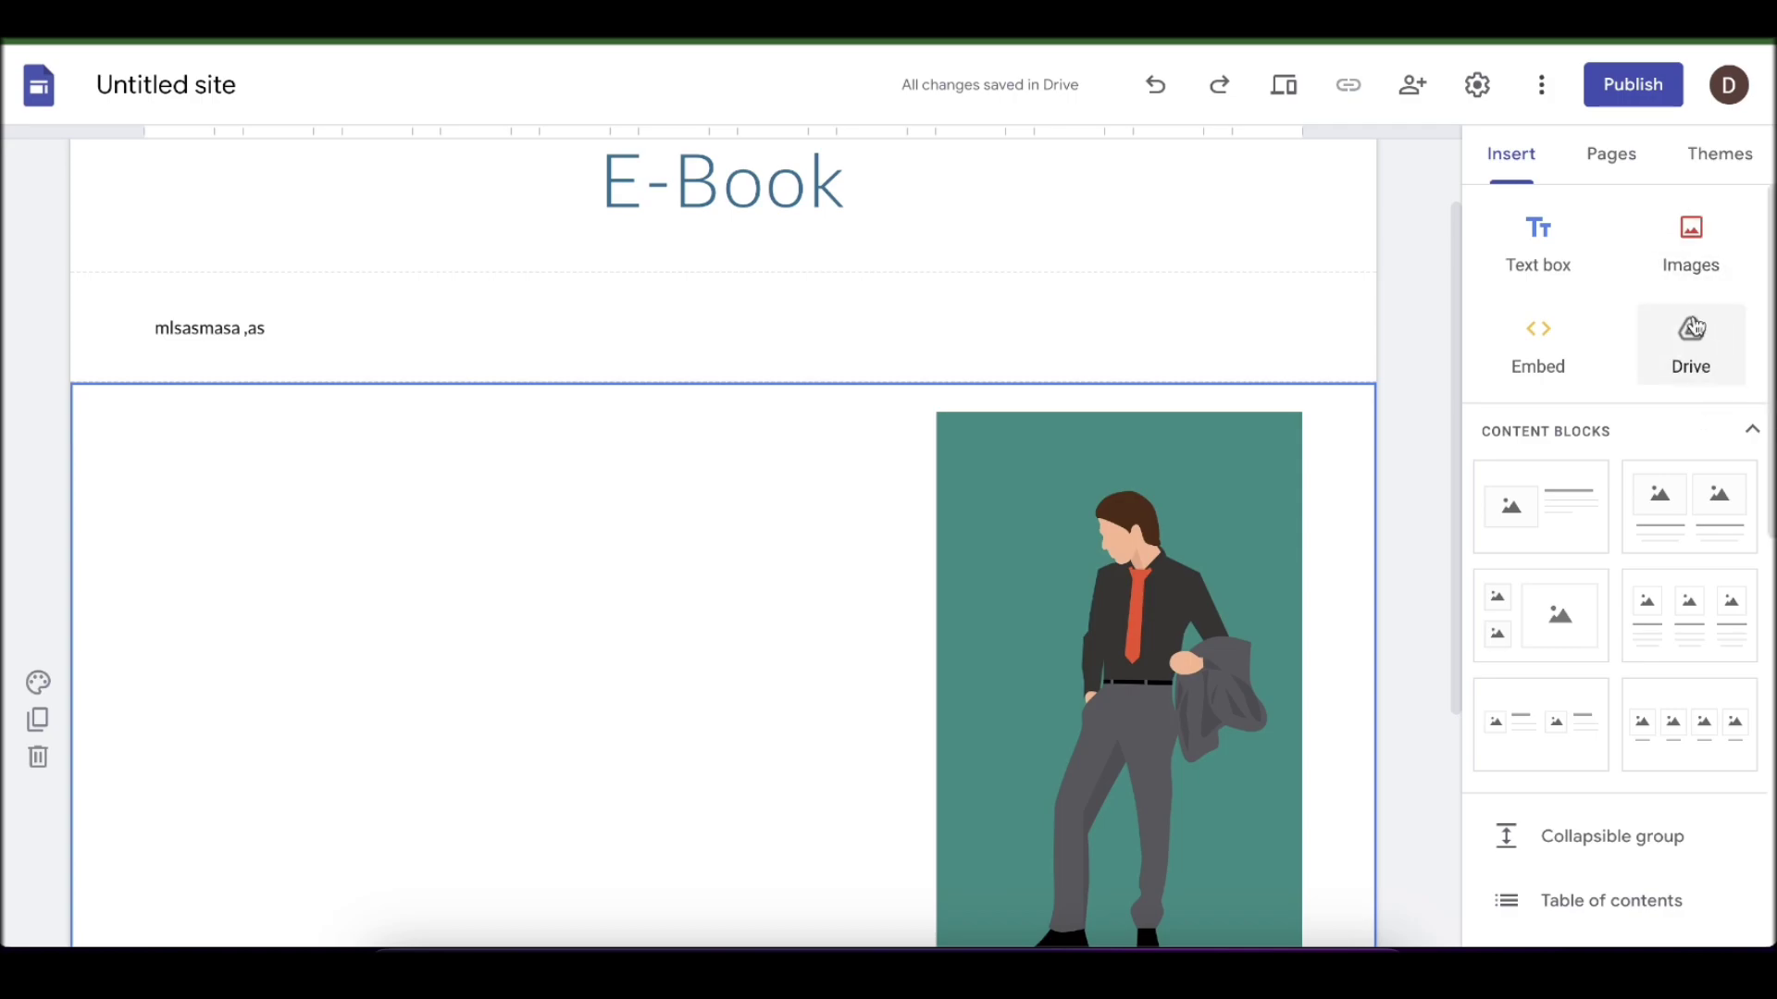
Add an image-and-text block and a two-image block below the illustration.
scroll(1643, 407, down, 2)
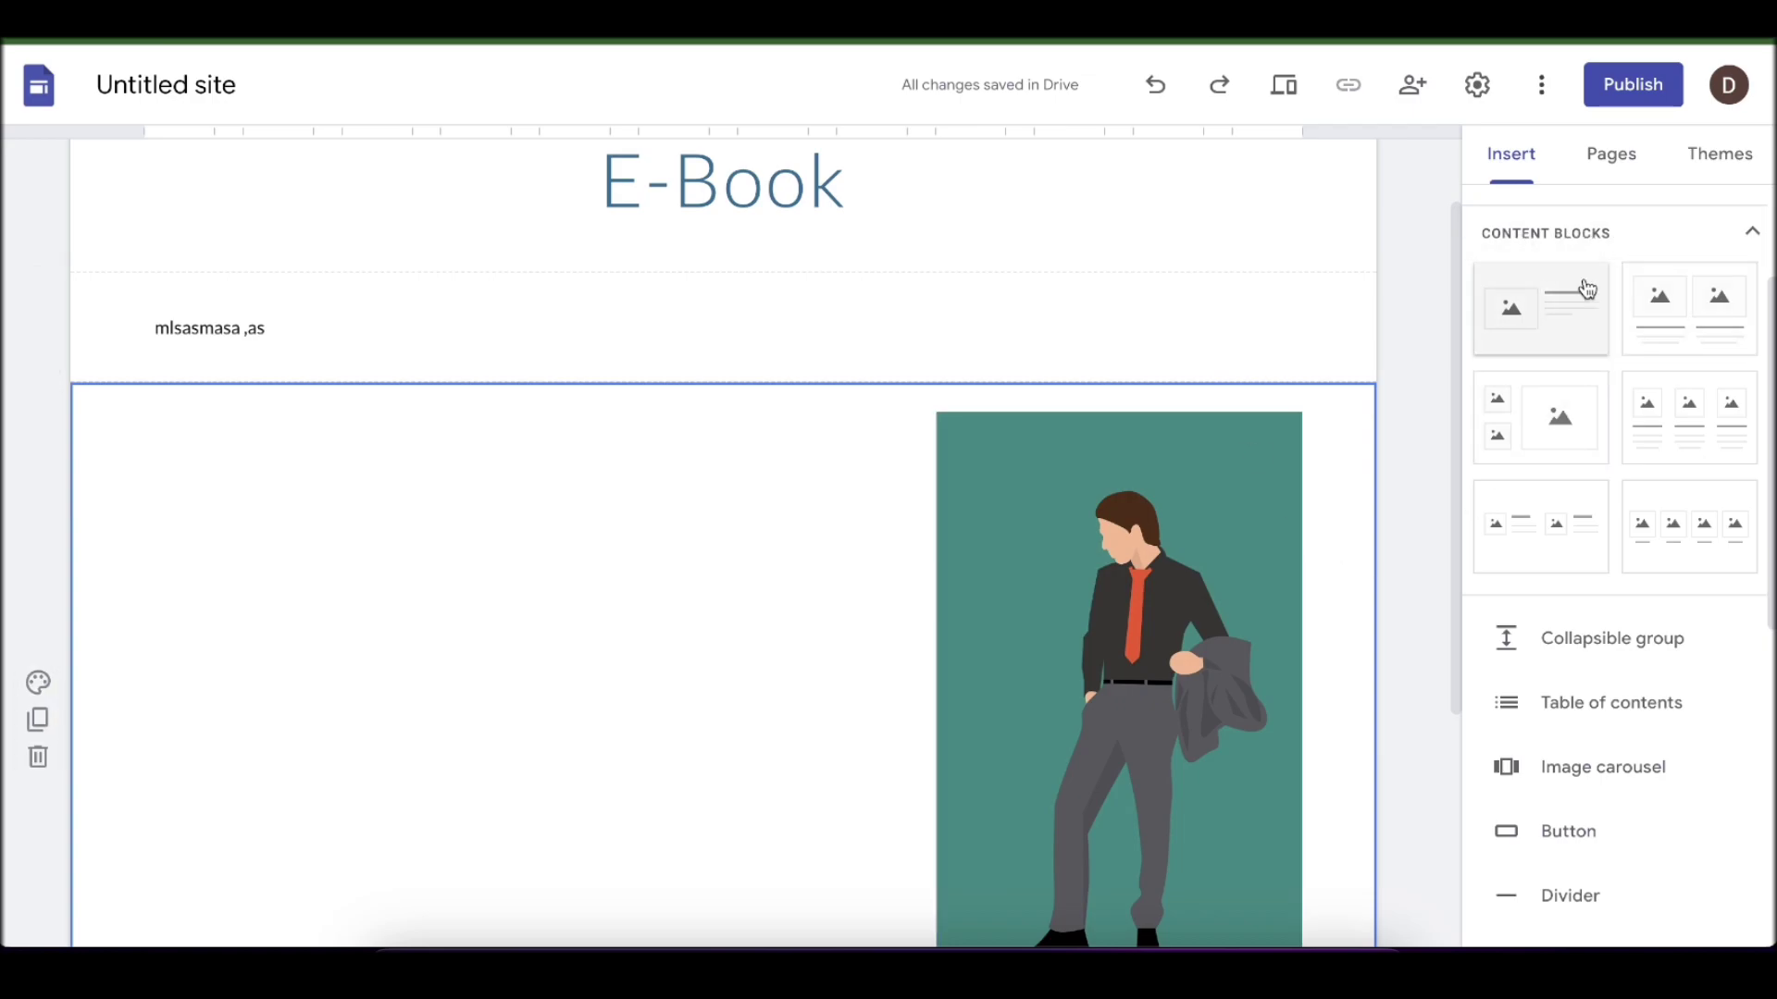
scroll(1322, 469, down, 4)
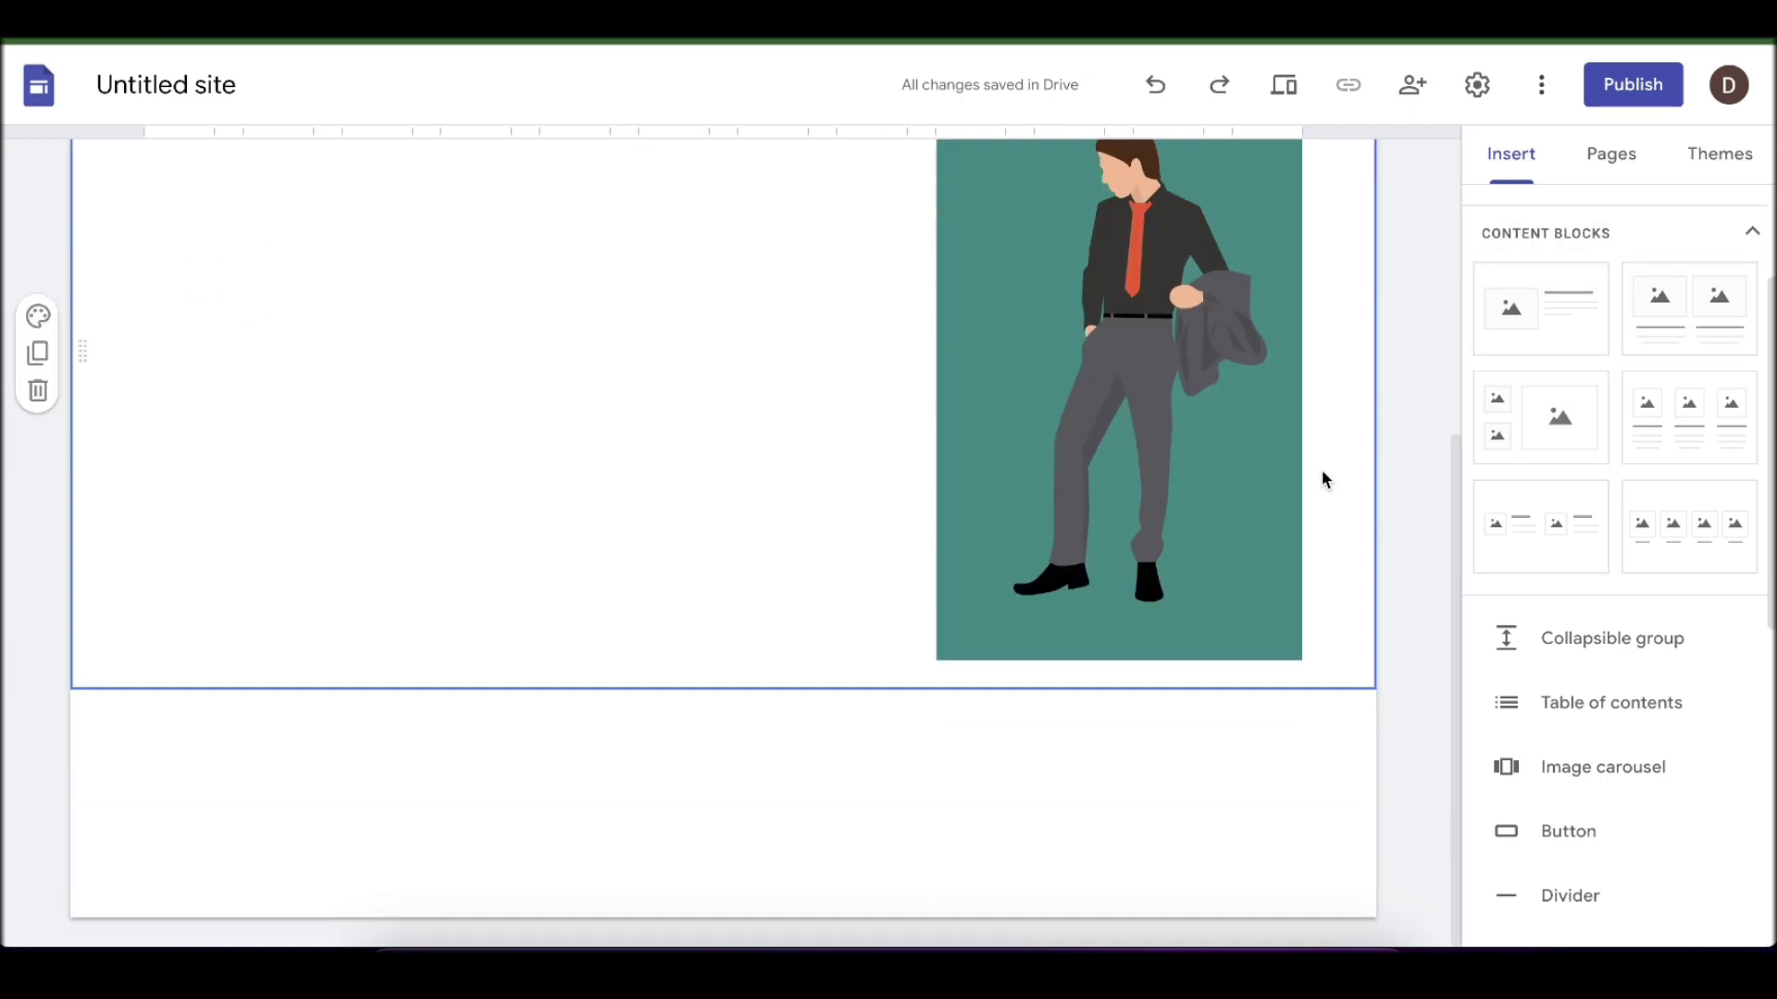
click(1557, 323)
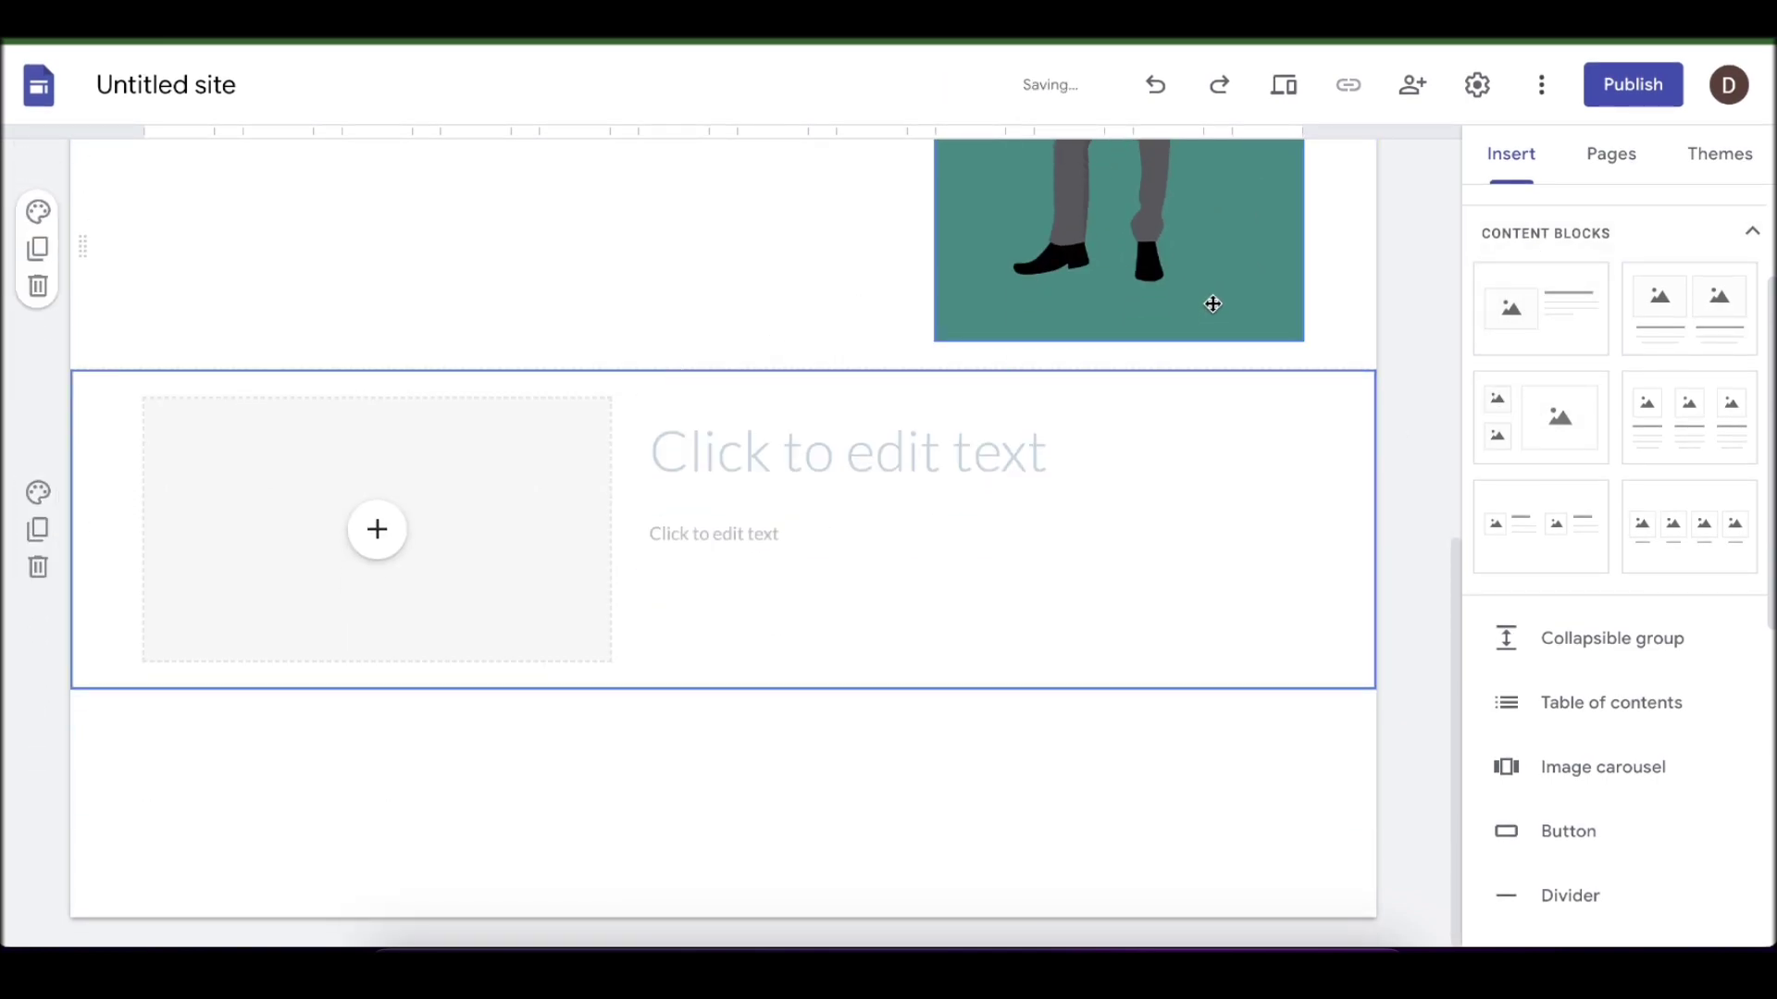
click(1663, 331)
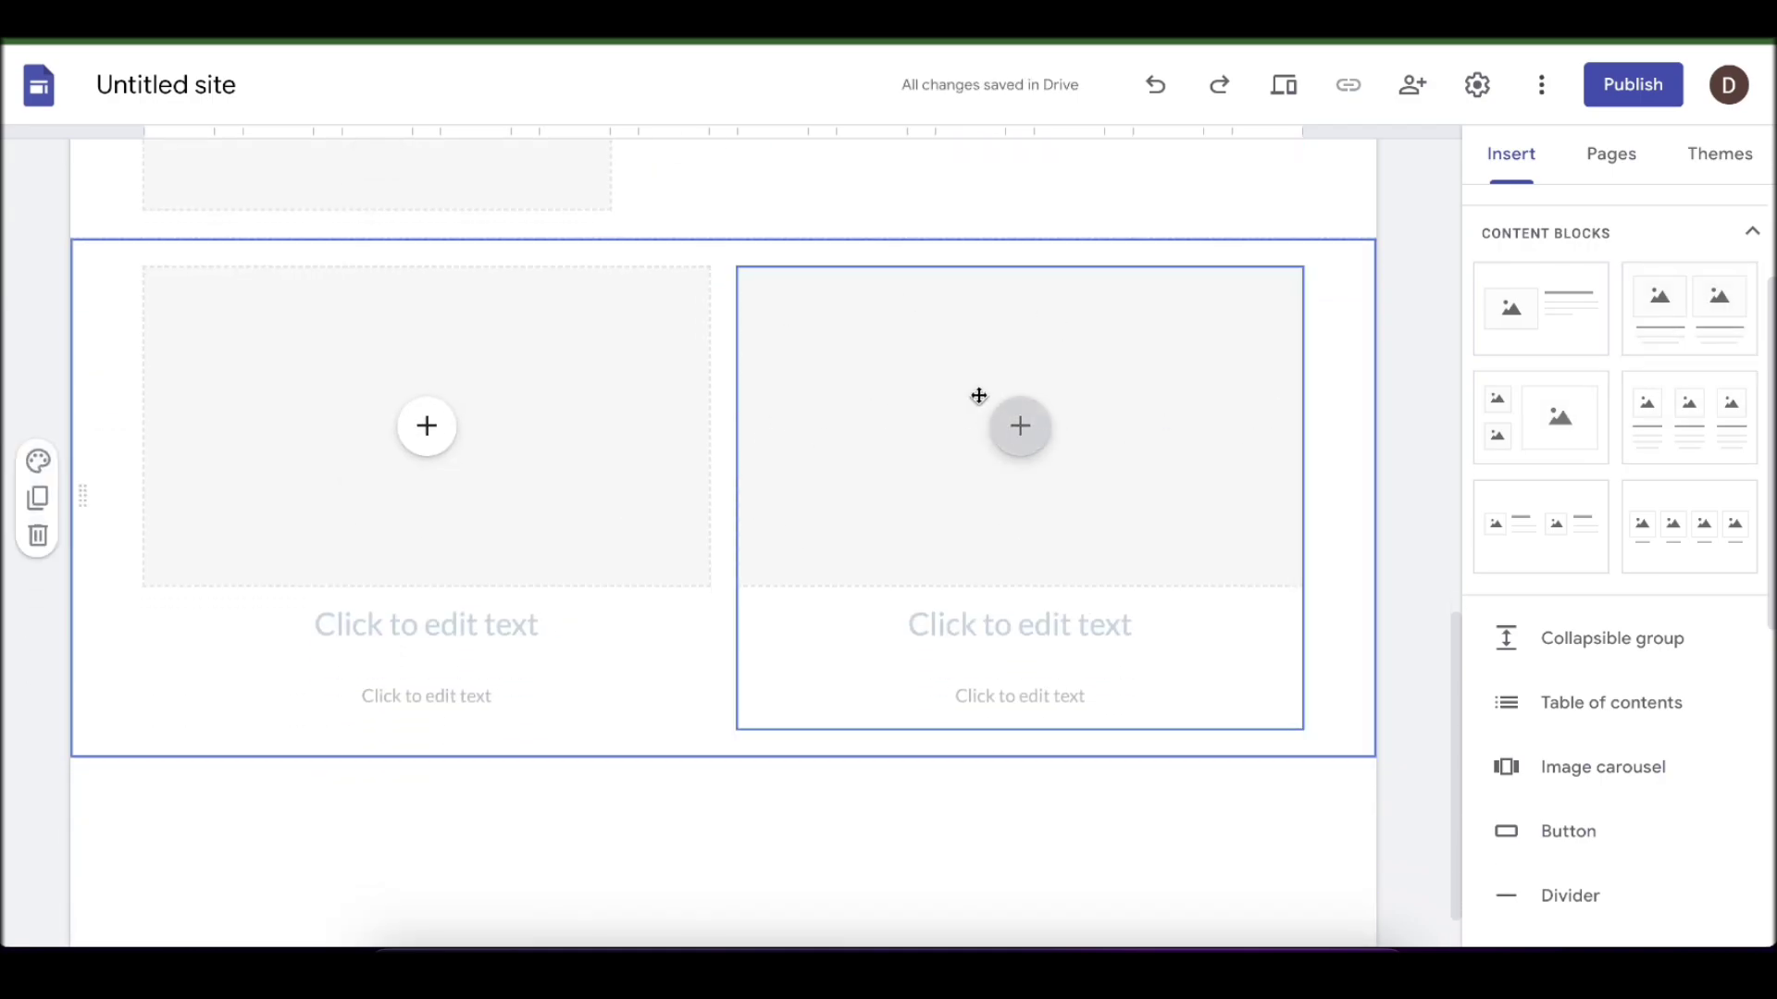
scroll(782, 431, up, 7)
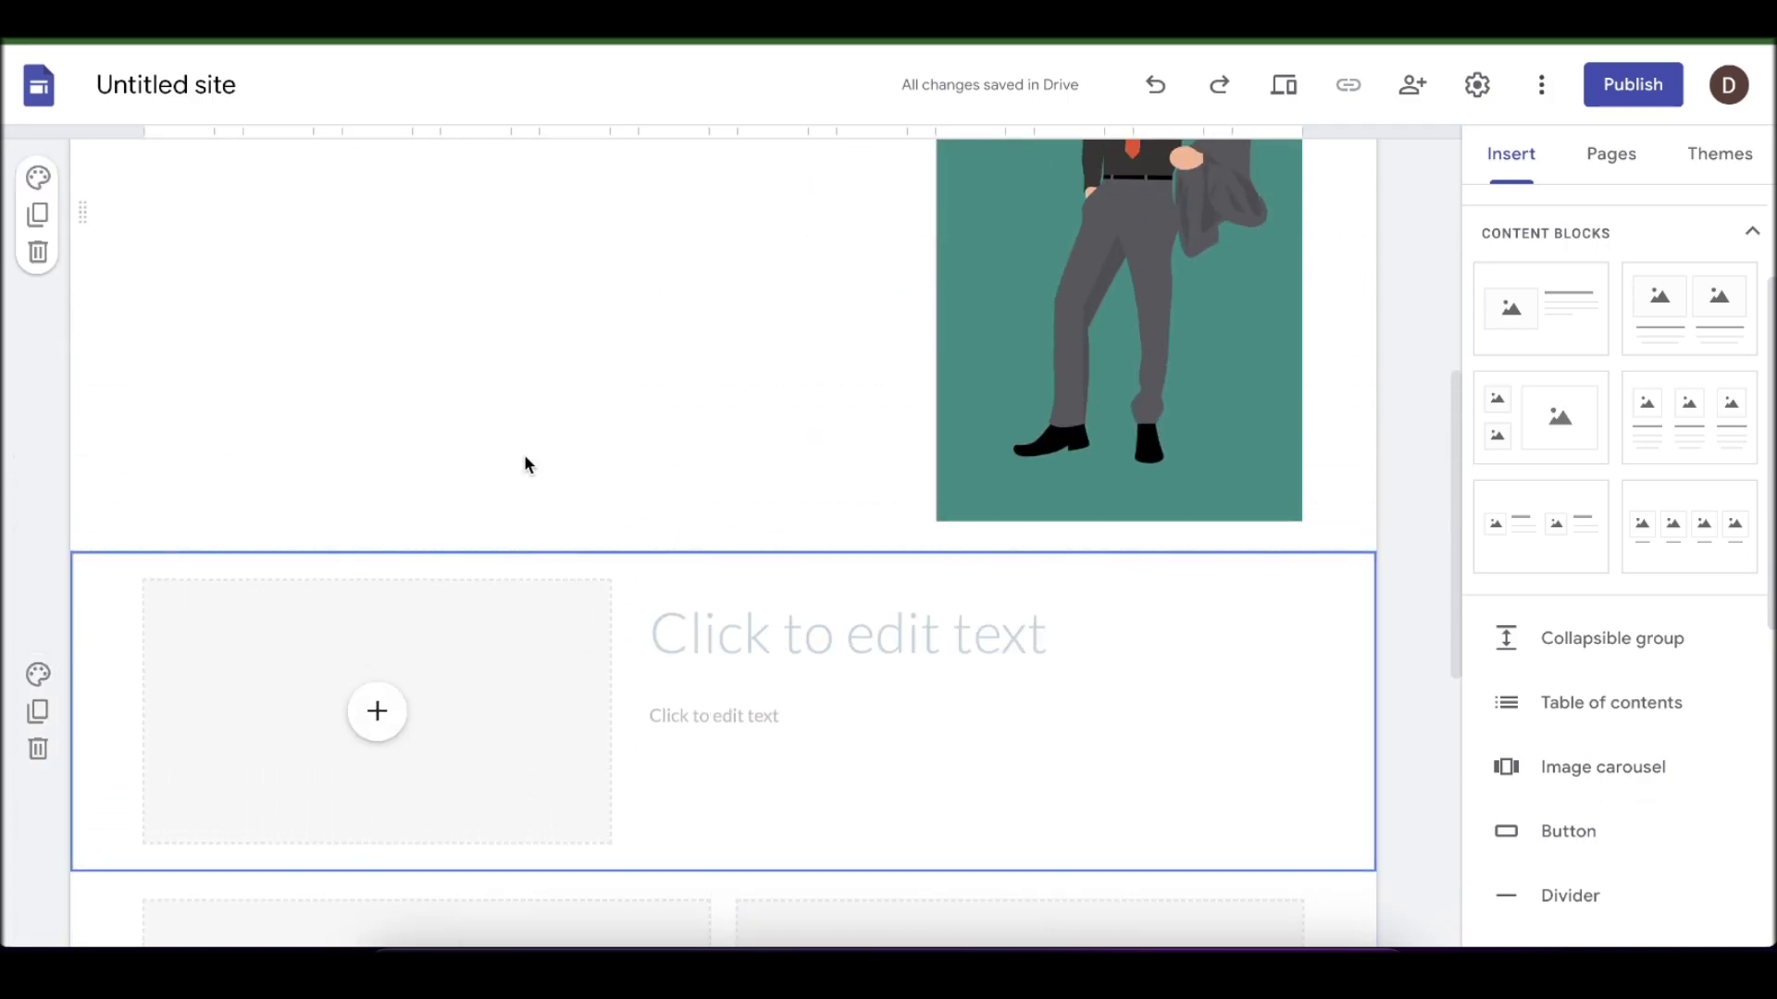
scroll(635, 552, down, 3)
click(801, 295)
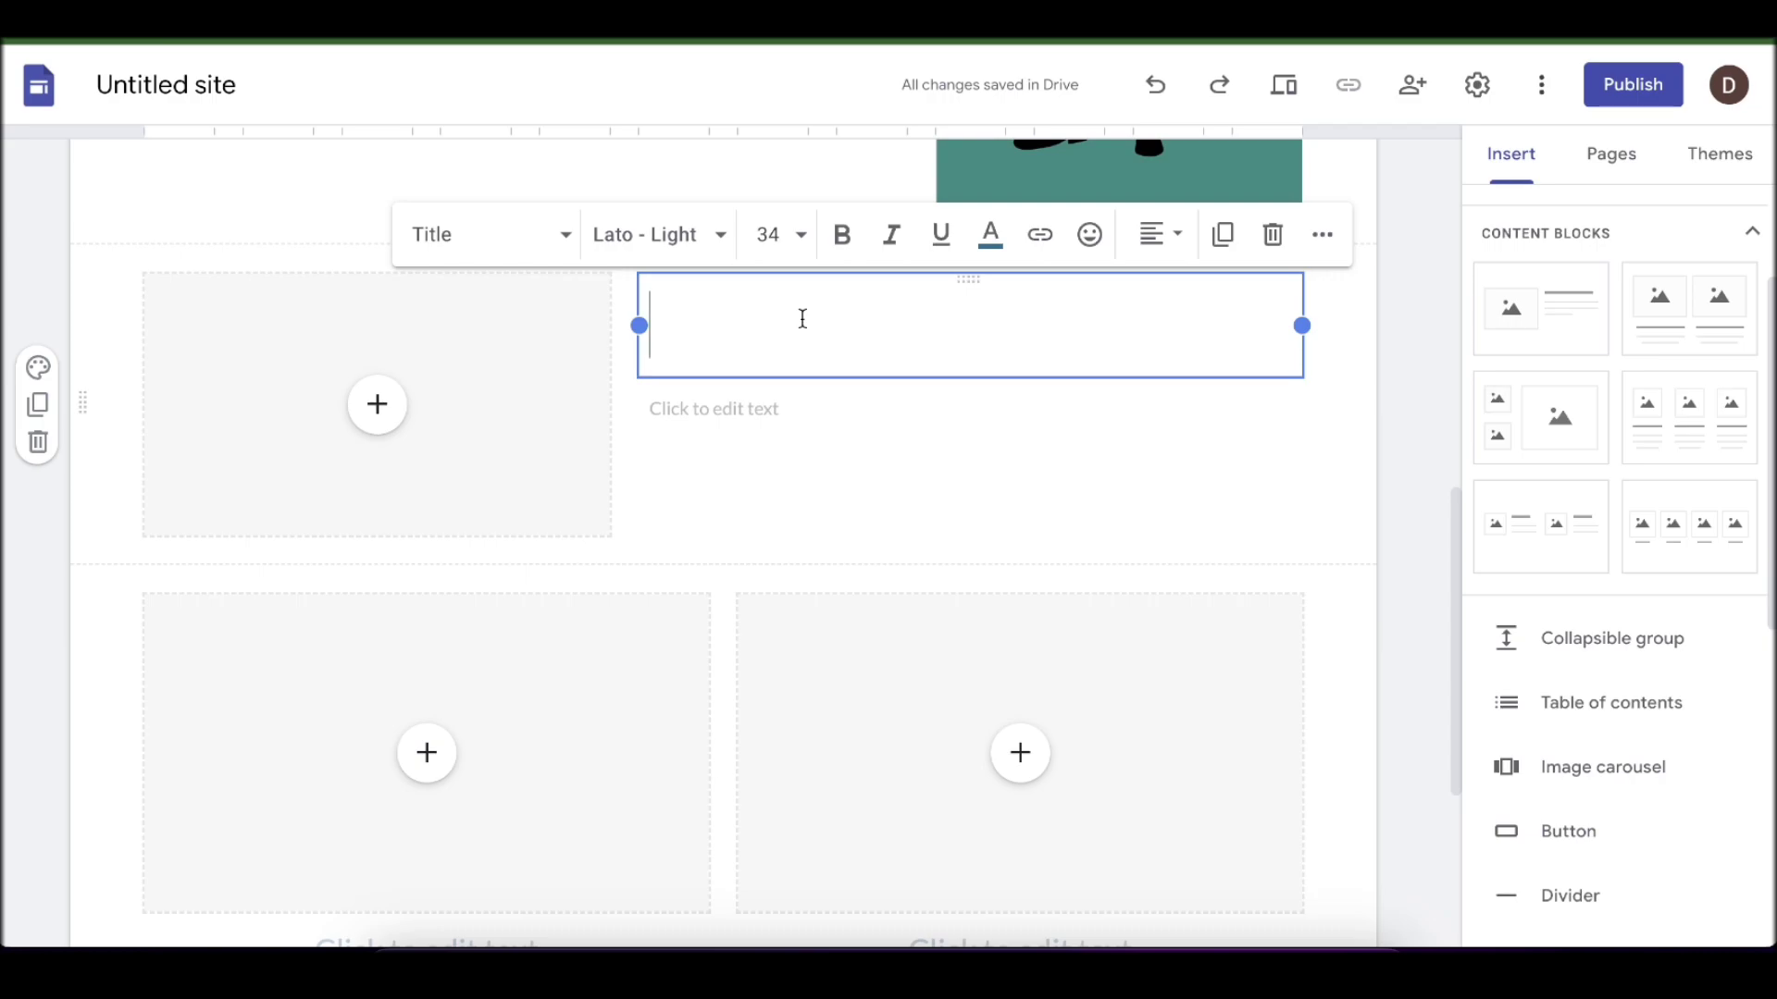
Title the block 'E-book', add body text 'dmskdsd' below it, and select the whole section.
text(E-book)
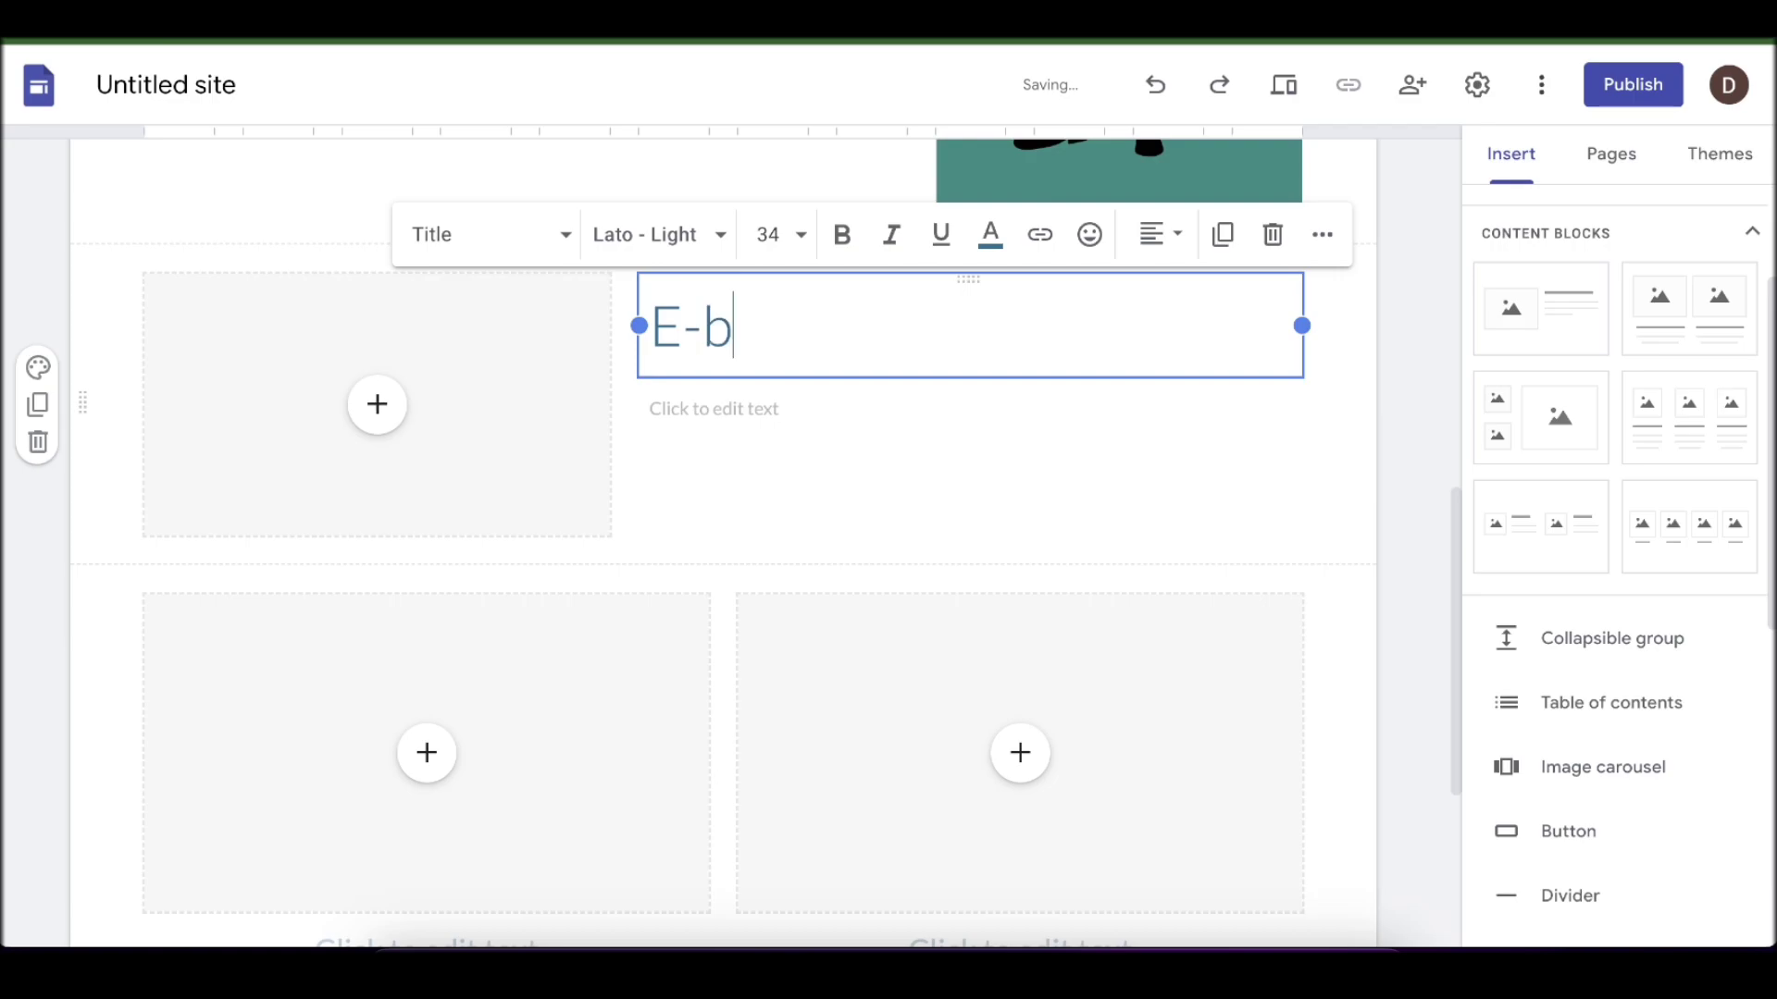
click(768, 414)
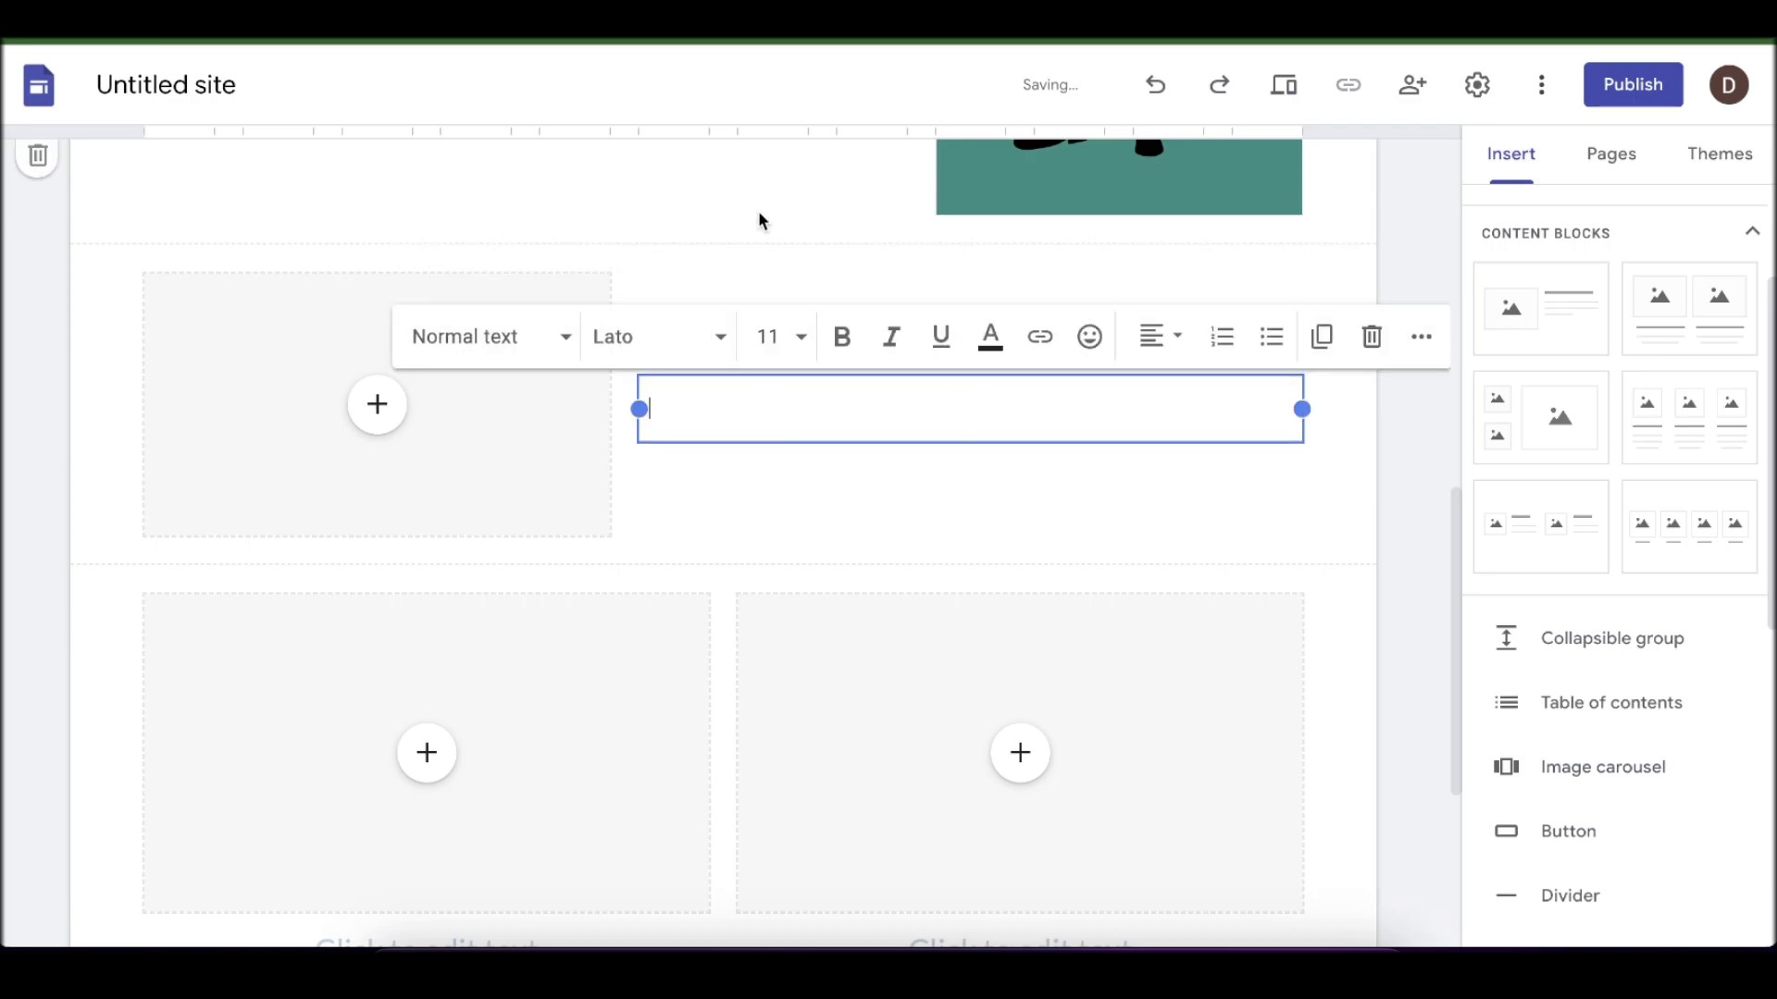
text(dmskdsd)
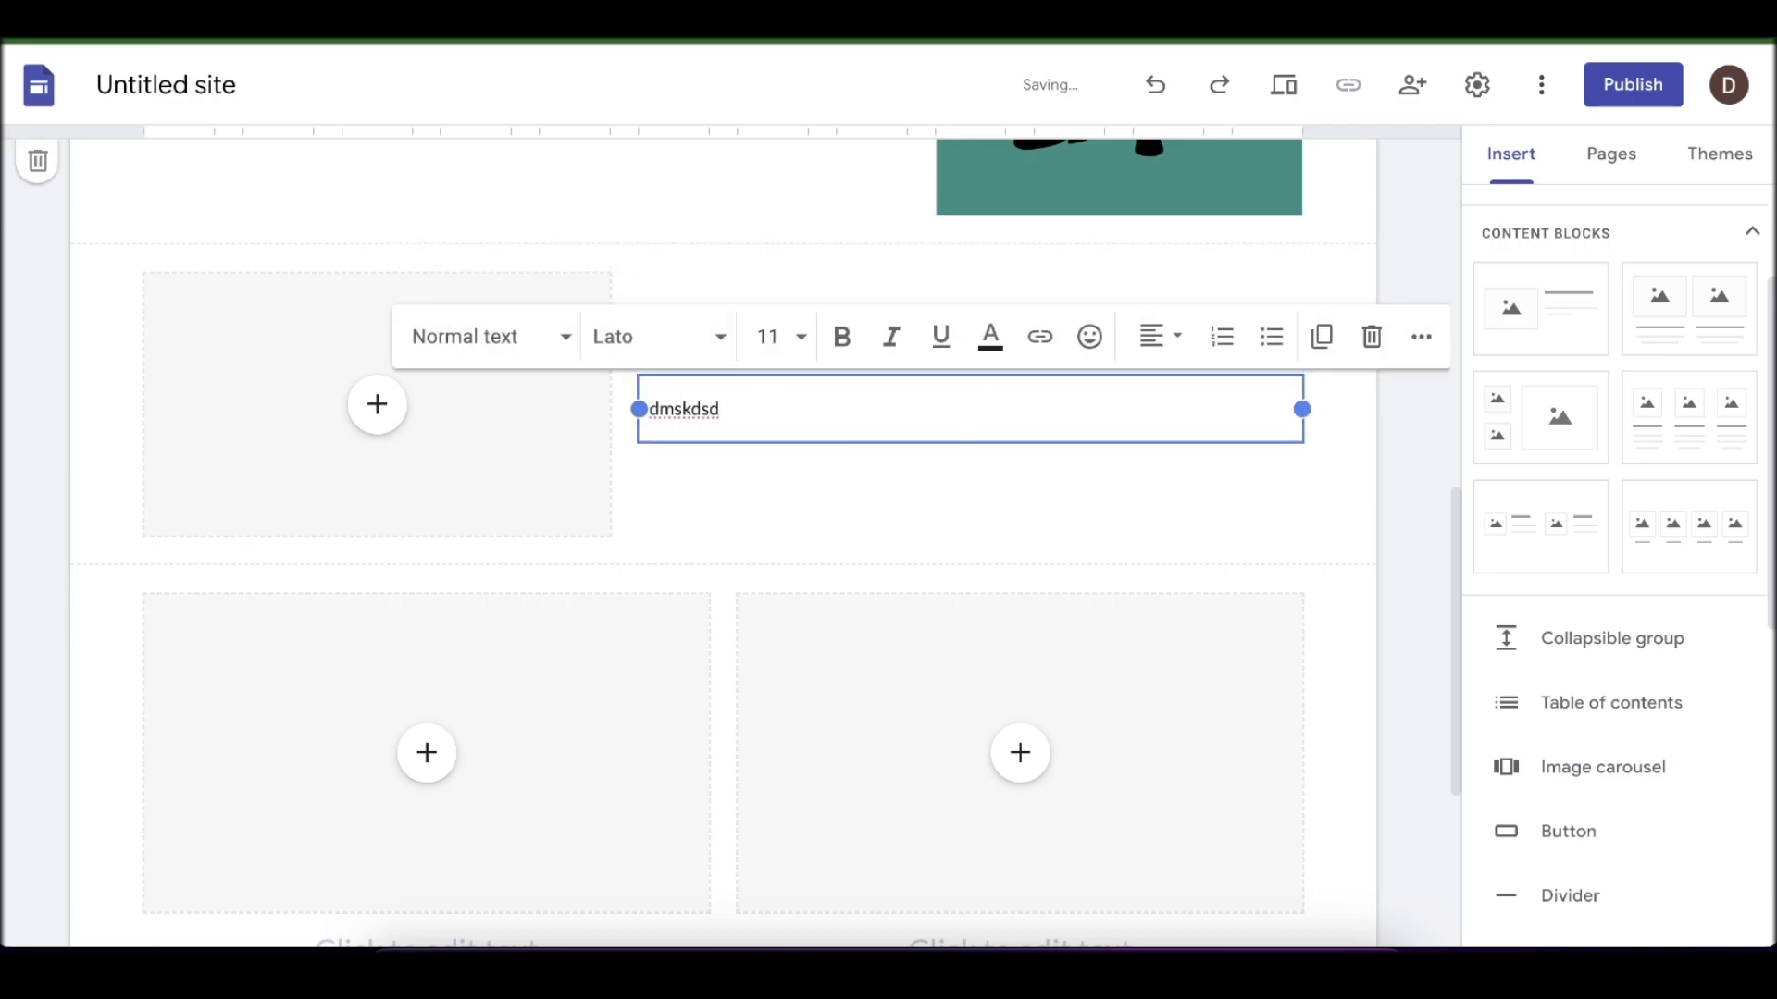
click(752, 477)
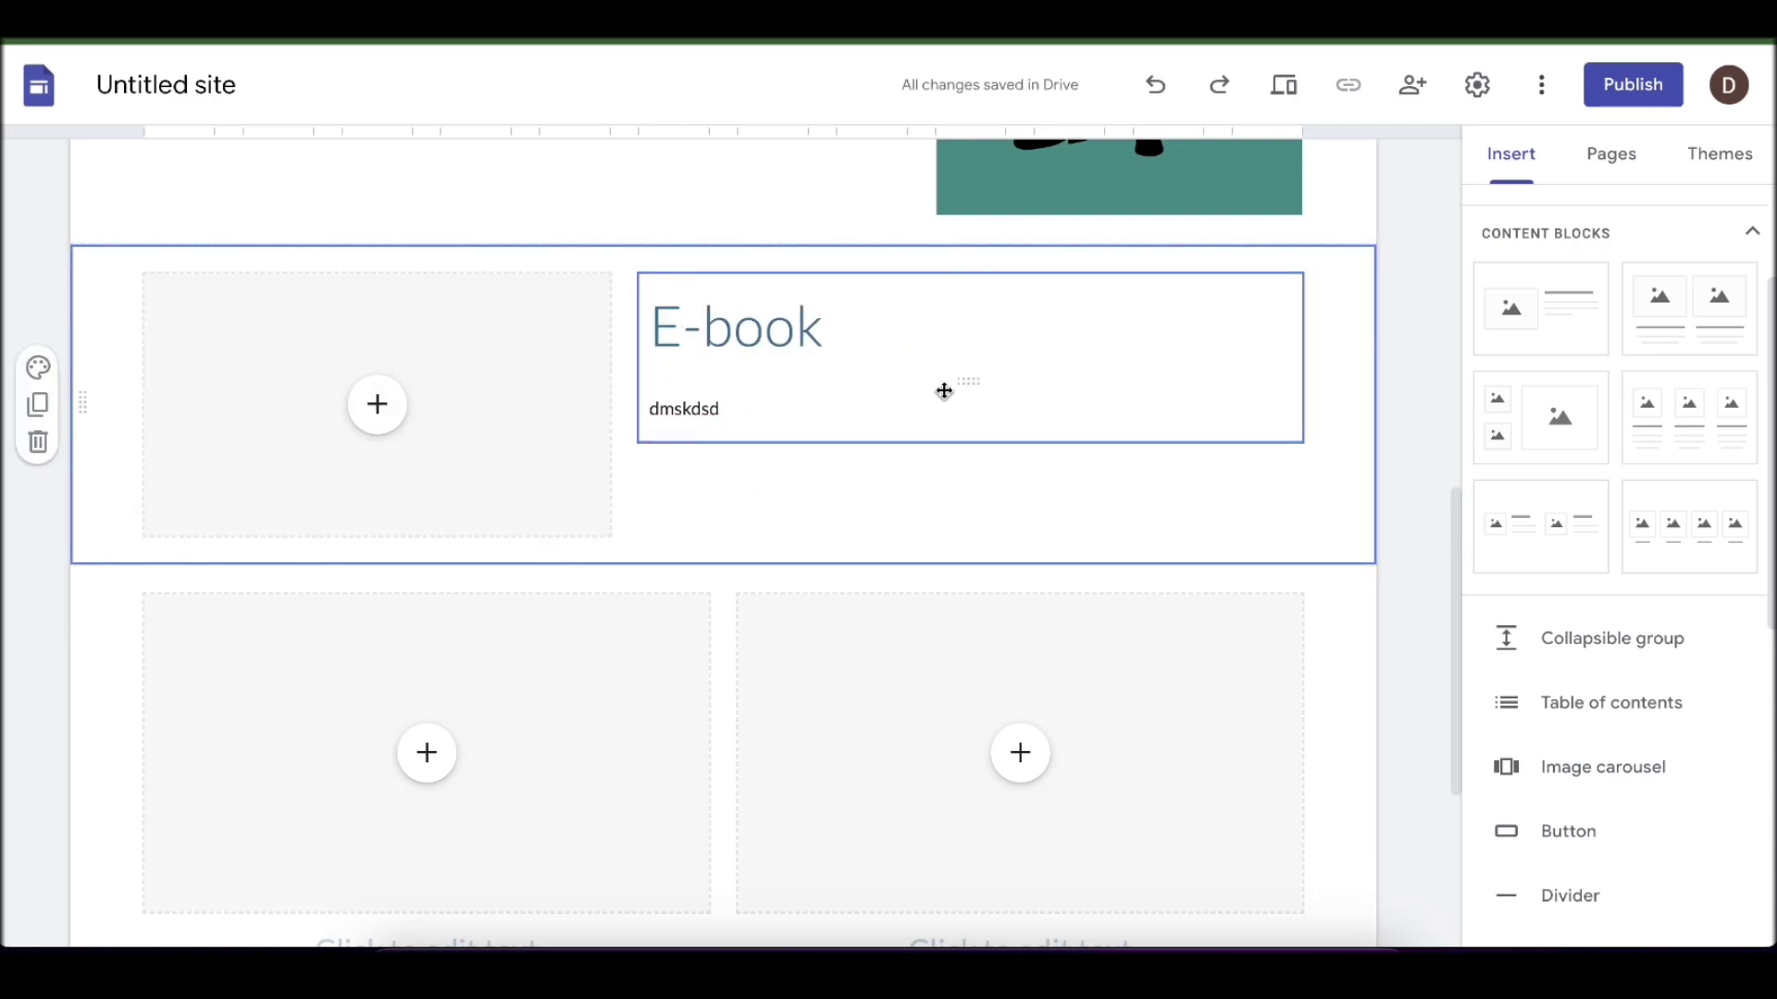
click(945, 388)
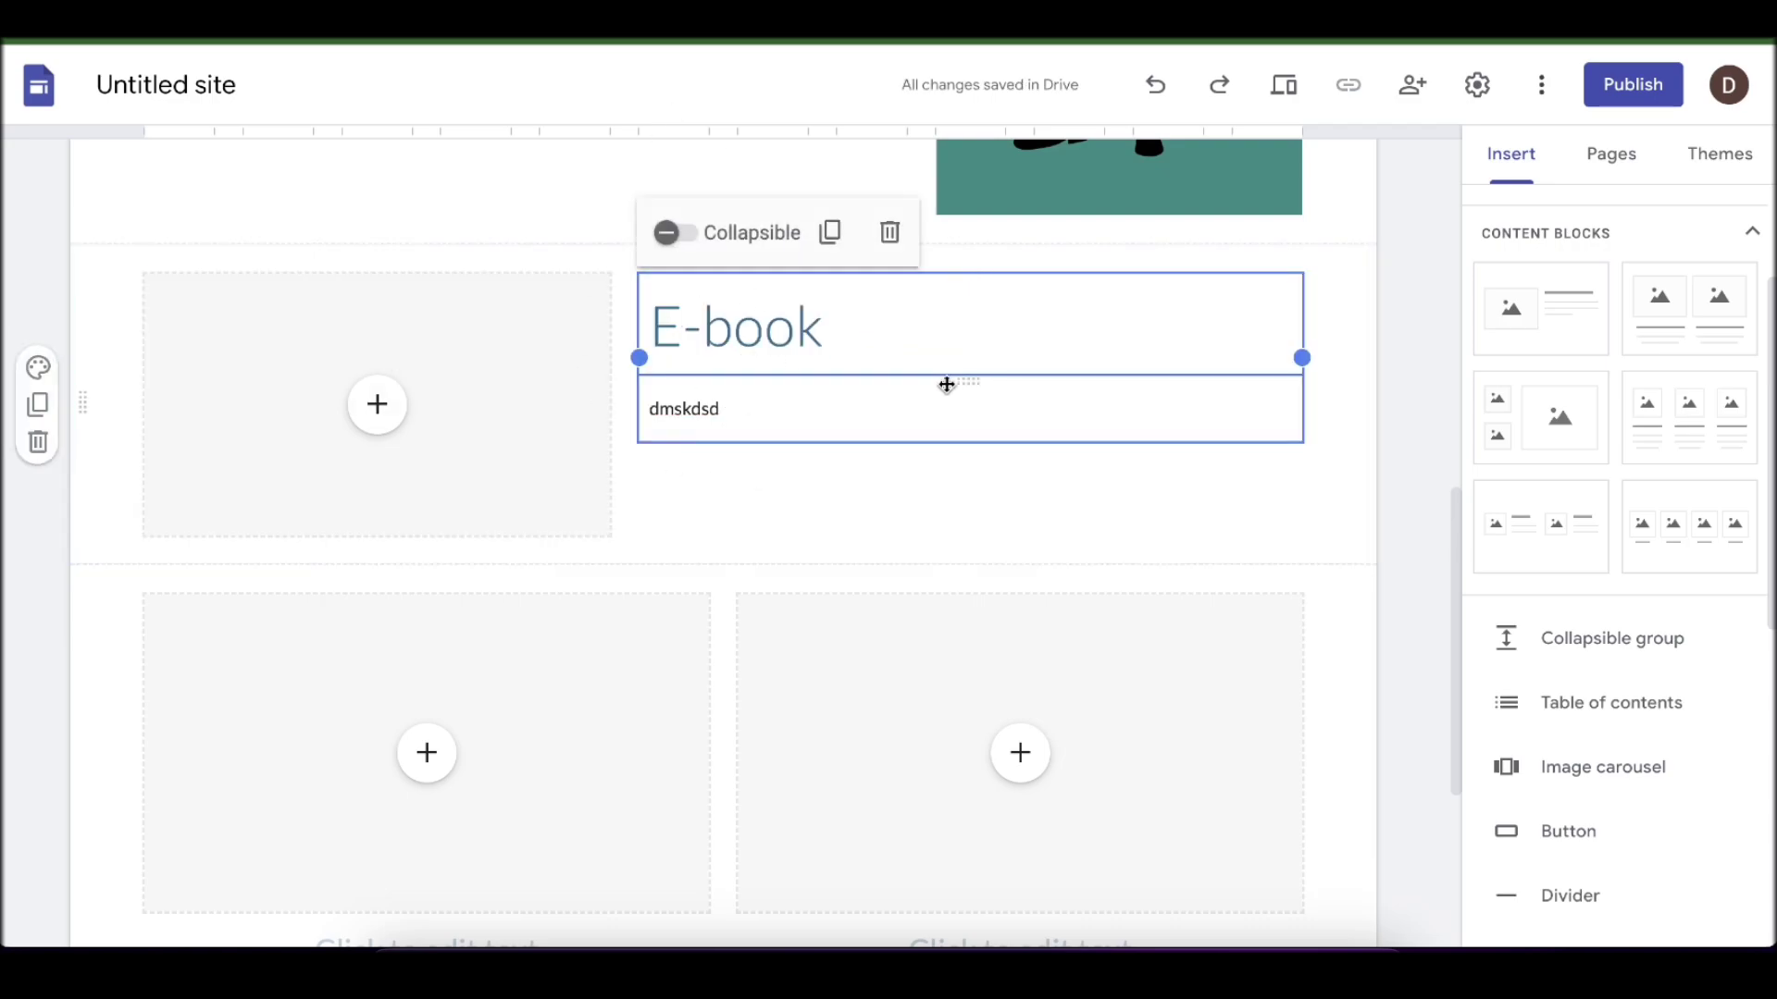
click(975, 430)
click(686, 492)
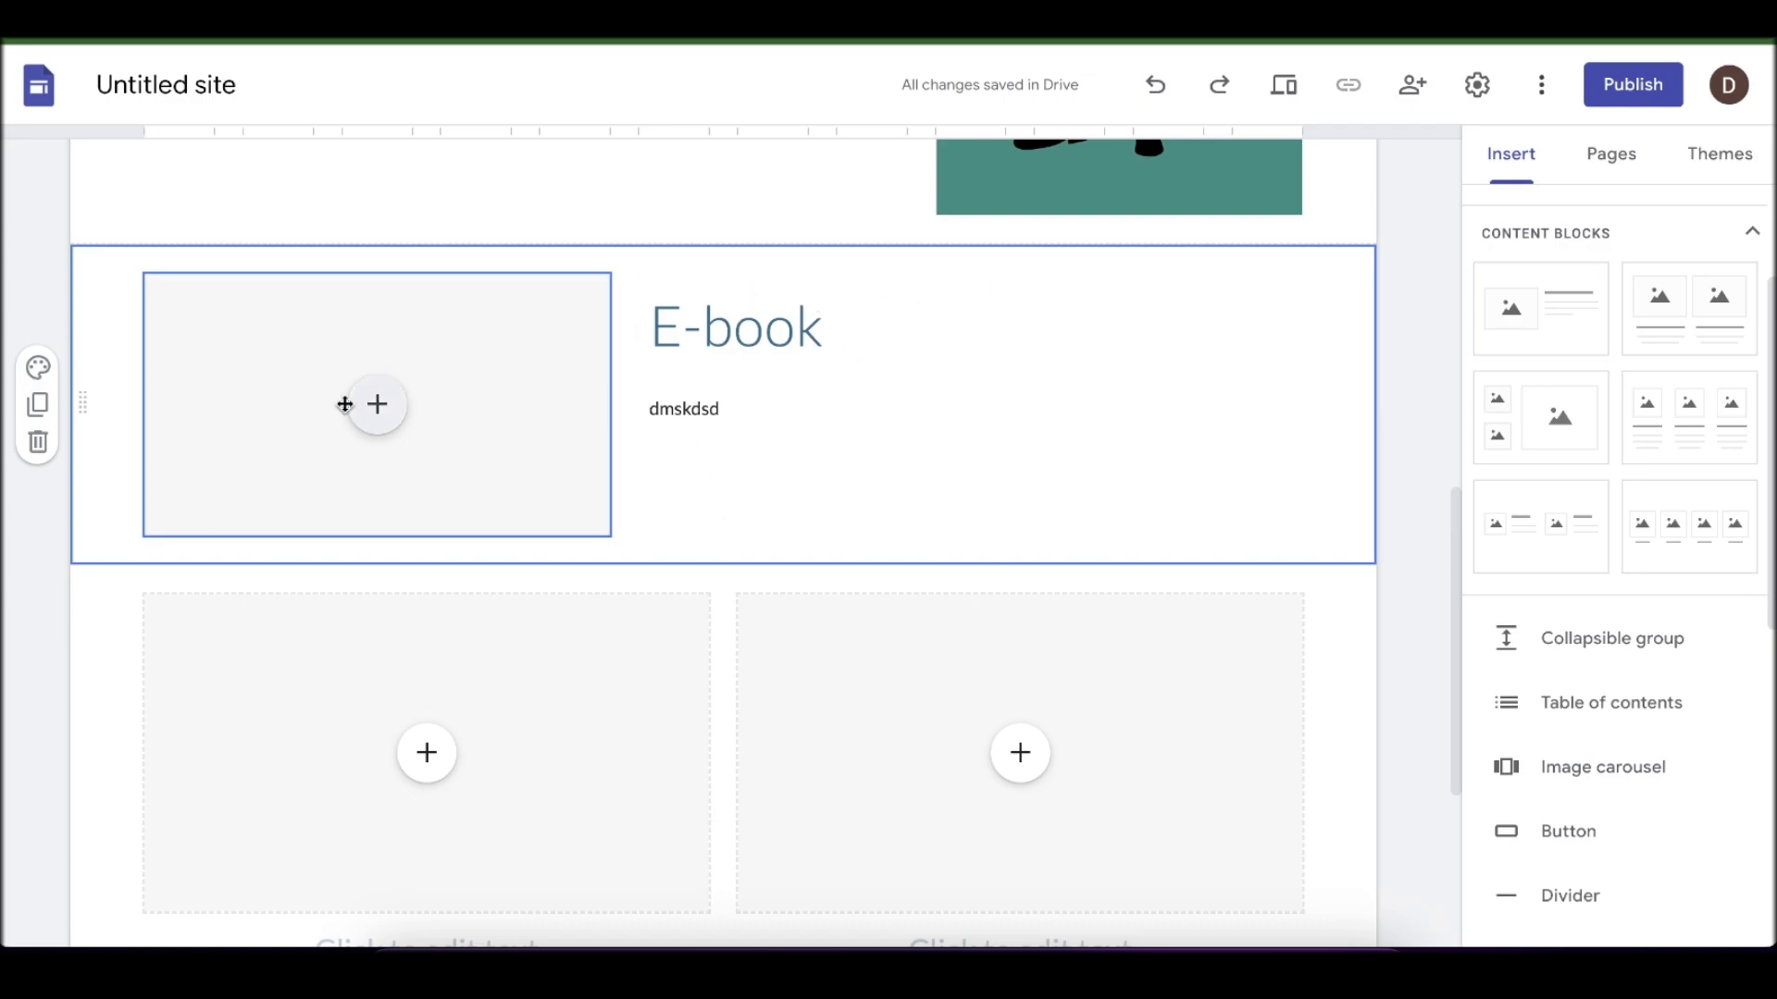
Apply the Style 3 dark blue background to the E-book section, leaving the image slot empty.
click(37, 375)
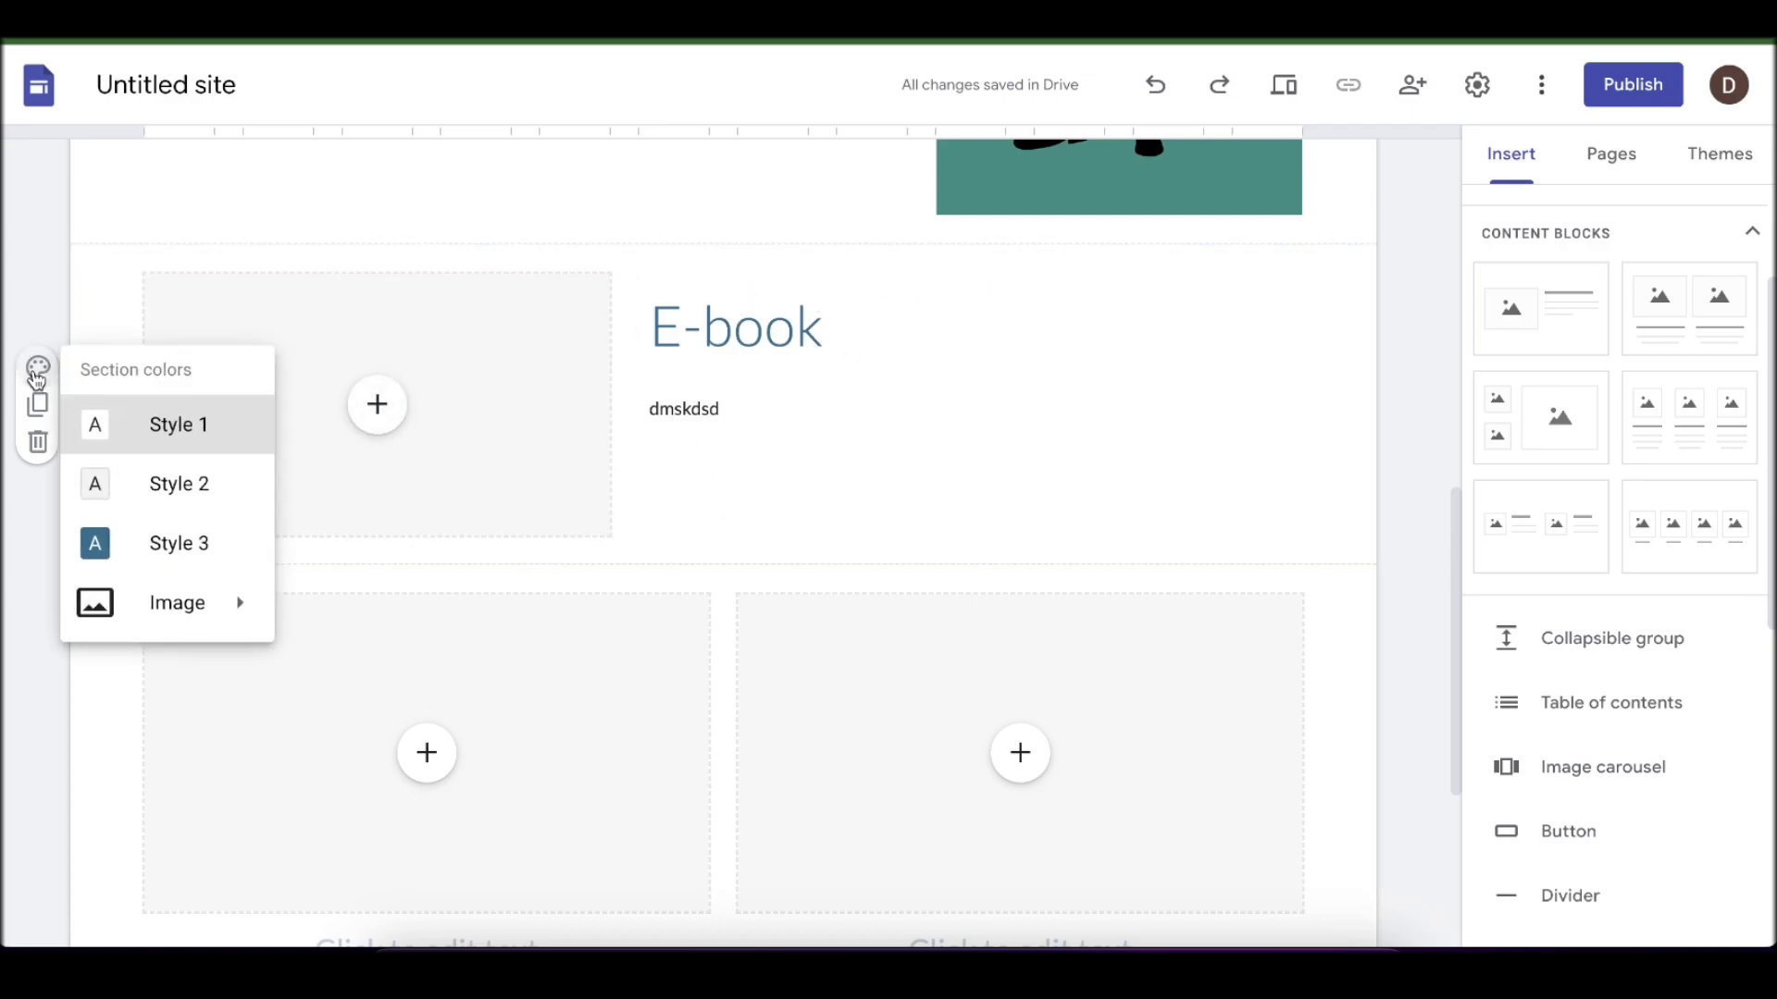
click(193, 544)
click(35, 366)
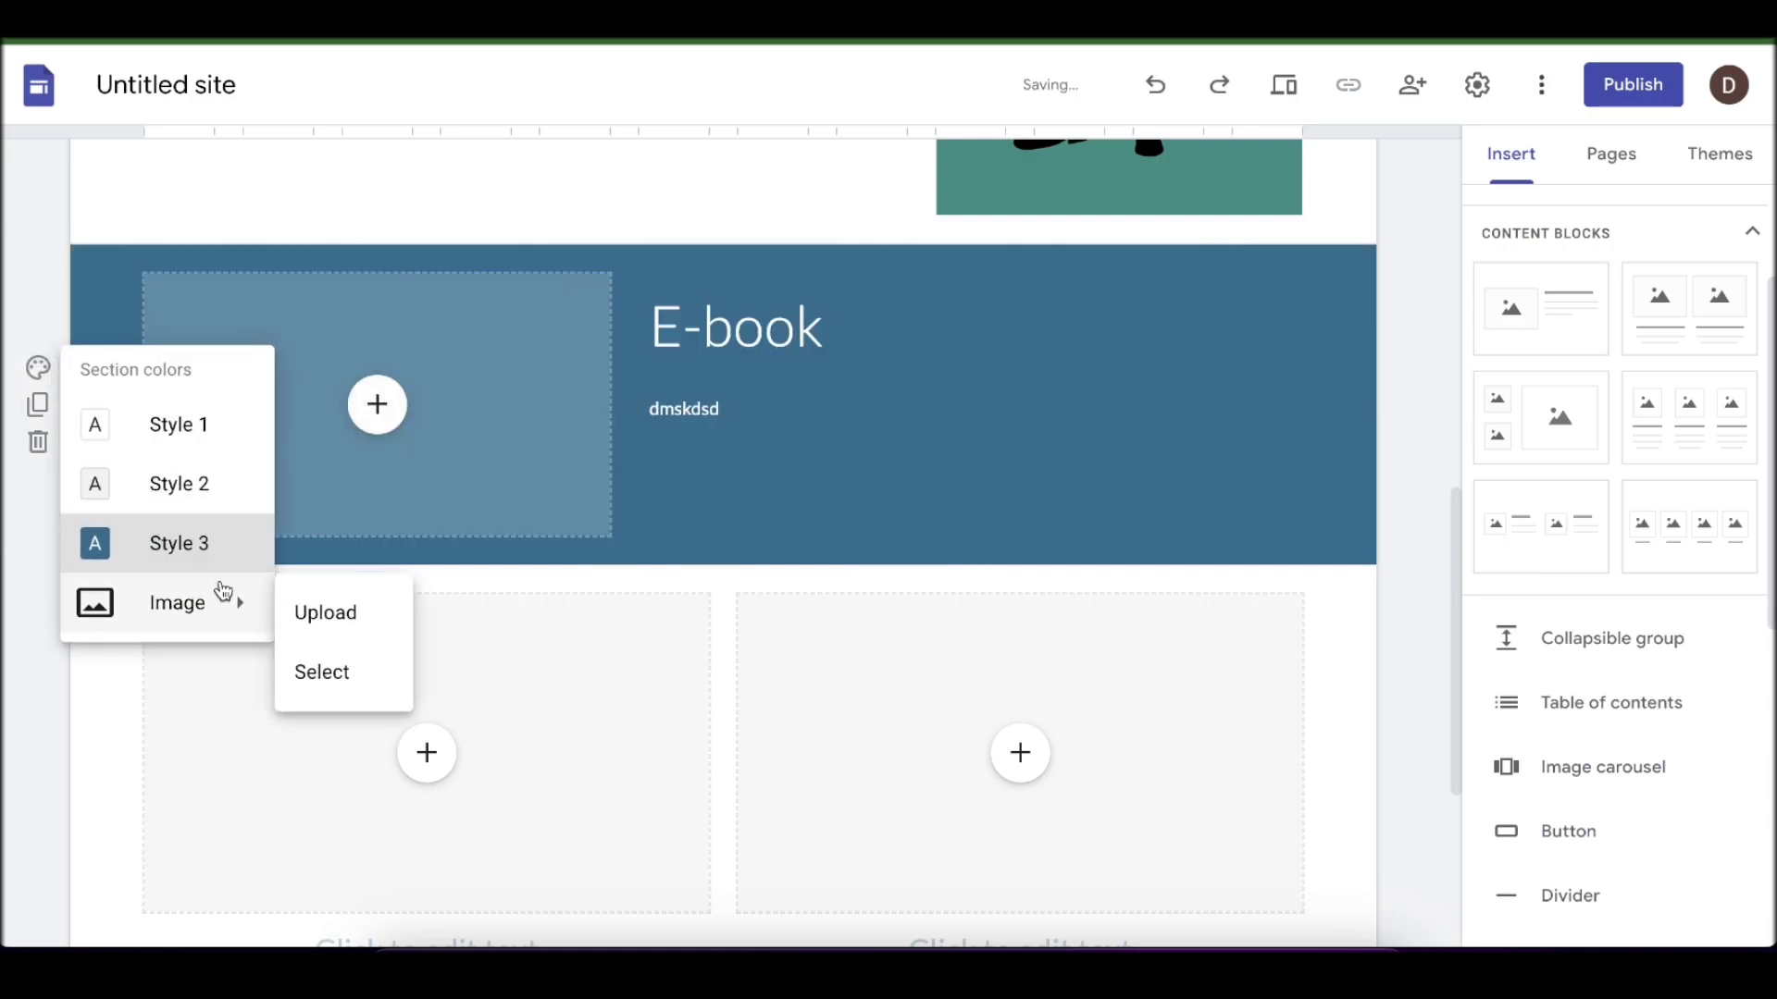
click(370, 404)
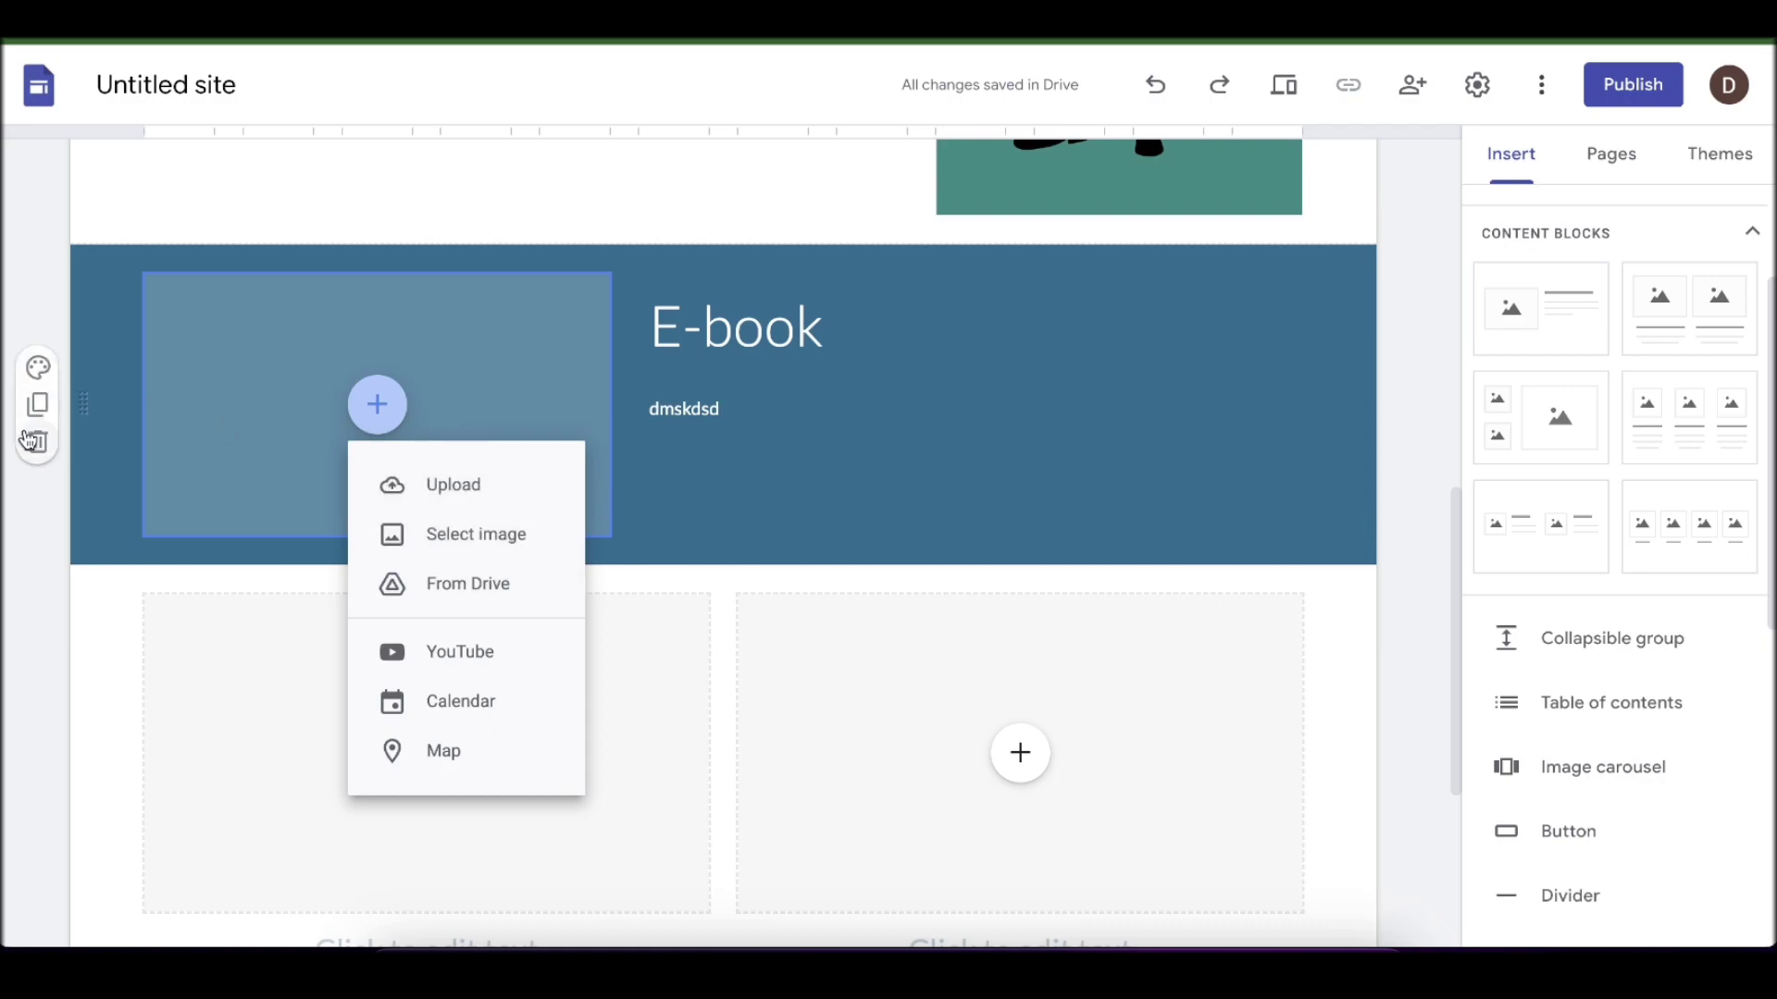
click(52, 527)
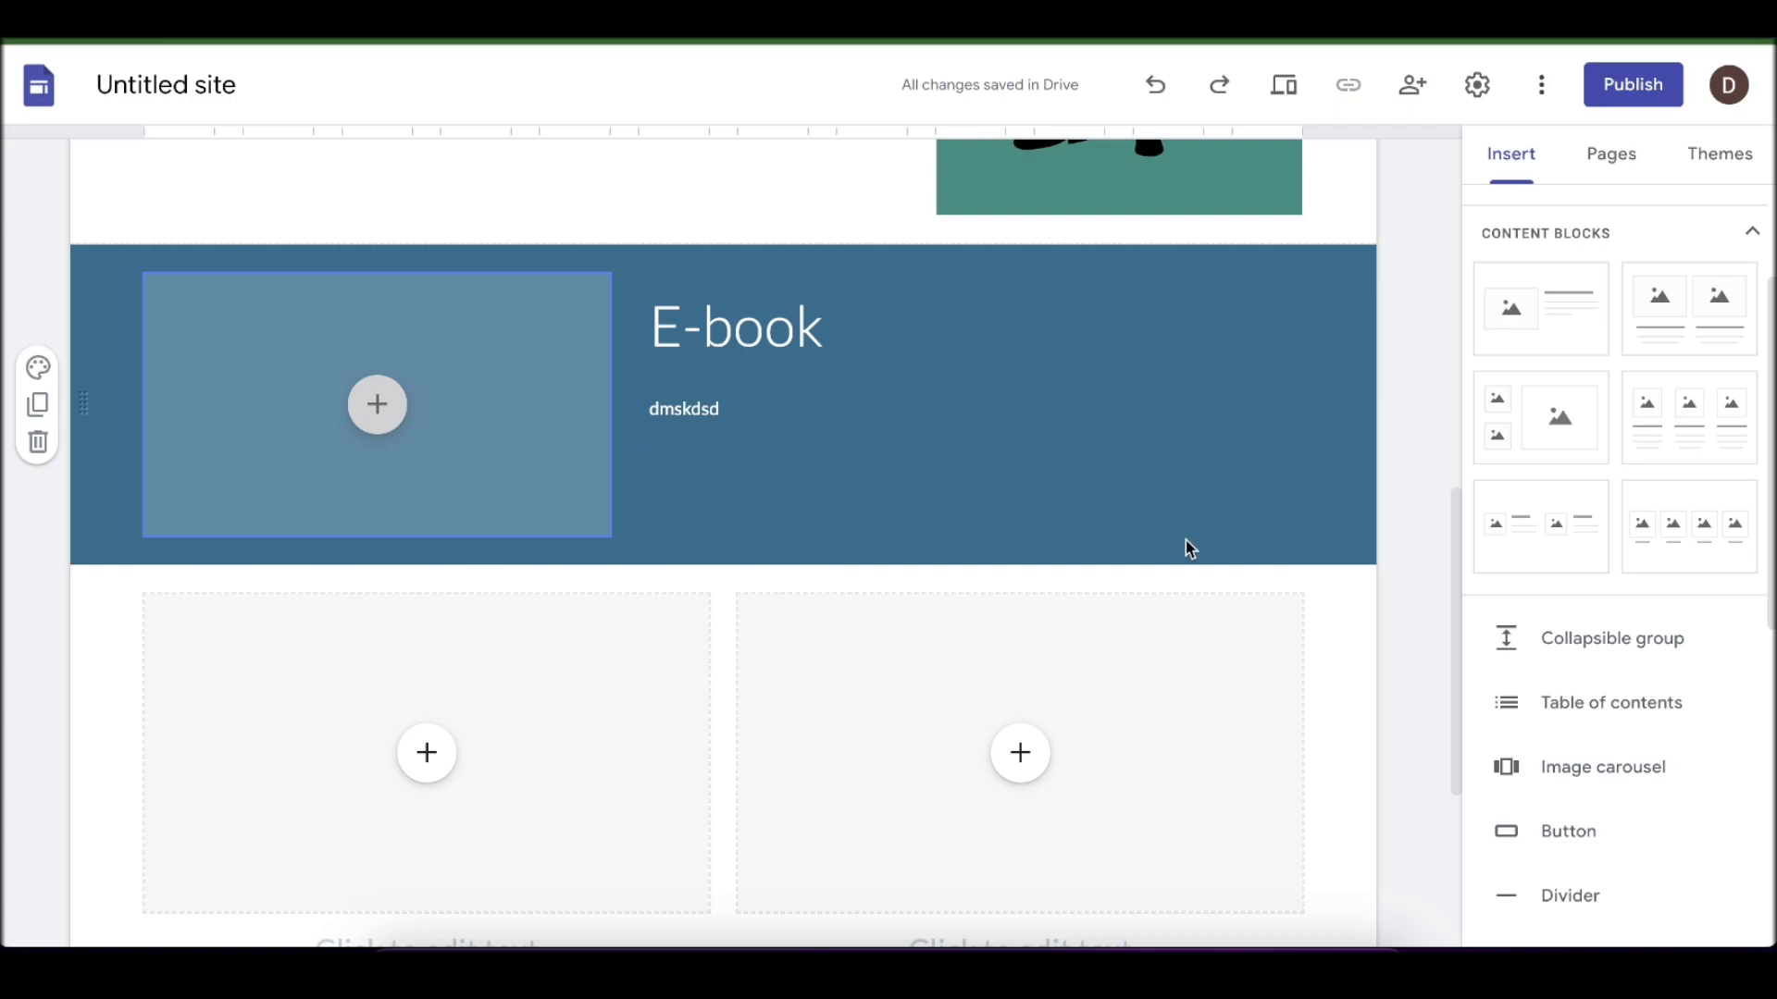
Insert a 'Buy Now' button linking to the pasted Stripe payment URL below the blue section.
scroll(1518, 460, up, 3)
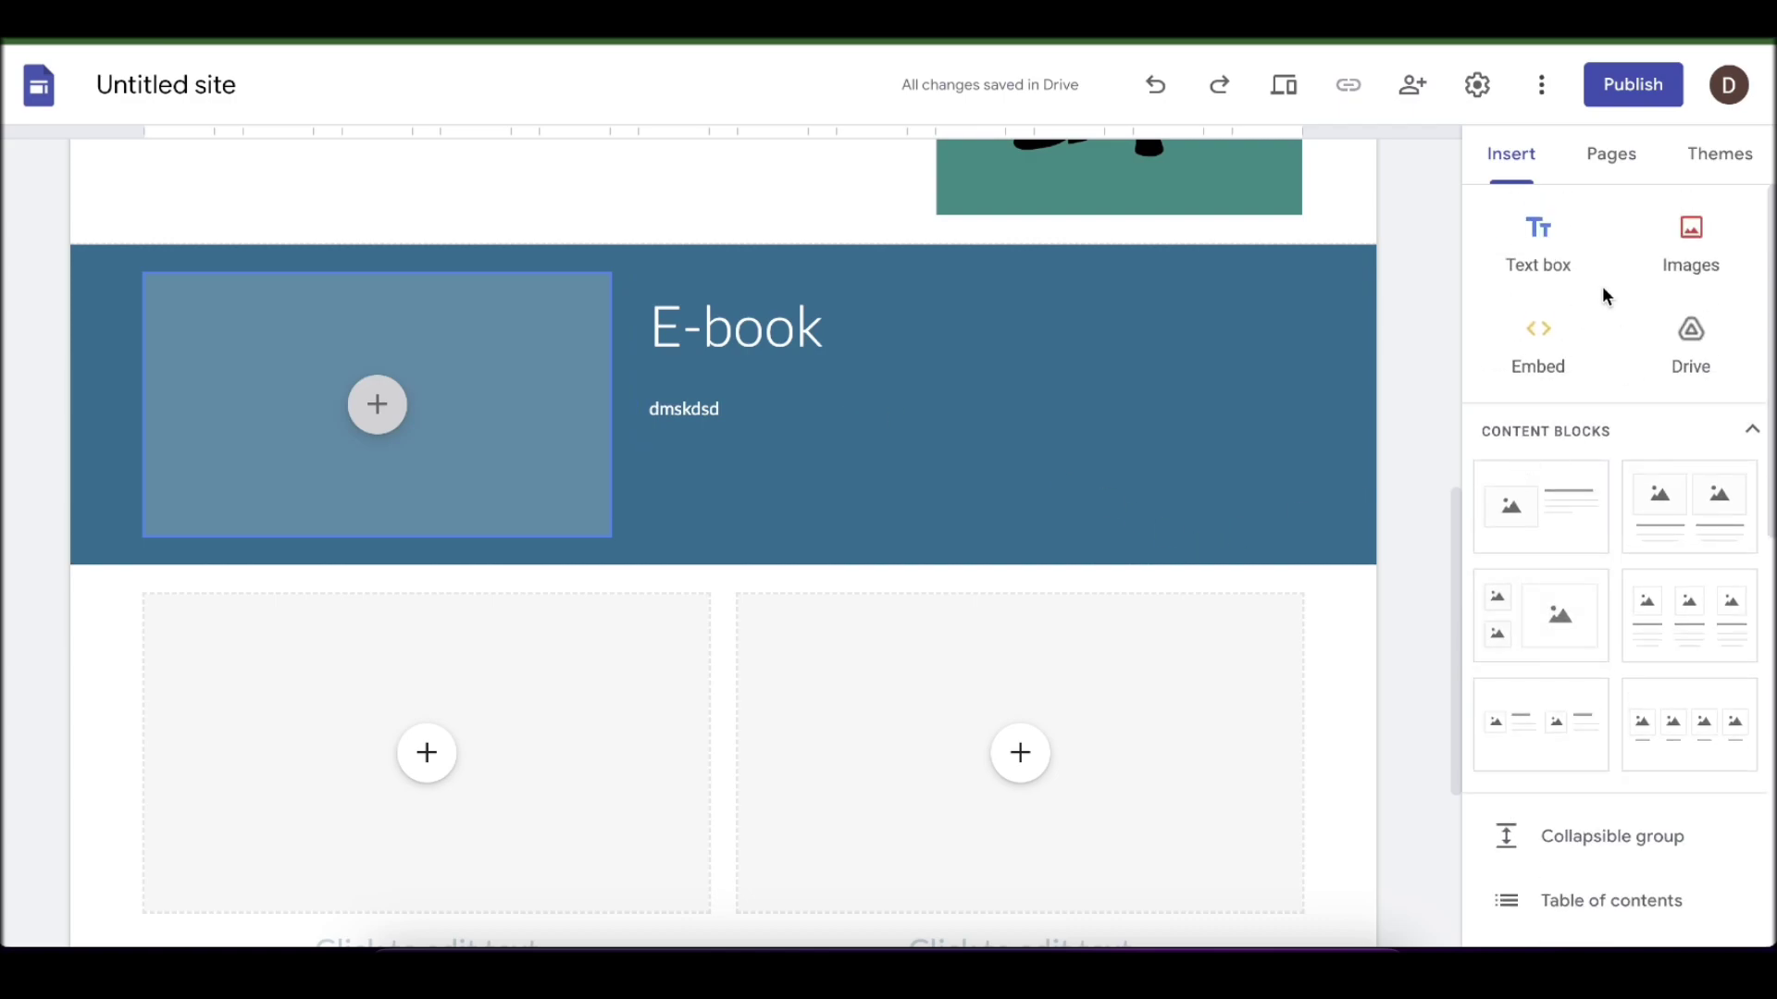
scroll(1594, 500, down, 10)
scroll(1576, 305, up, 3)
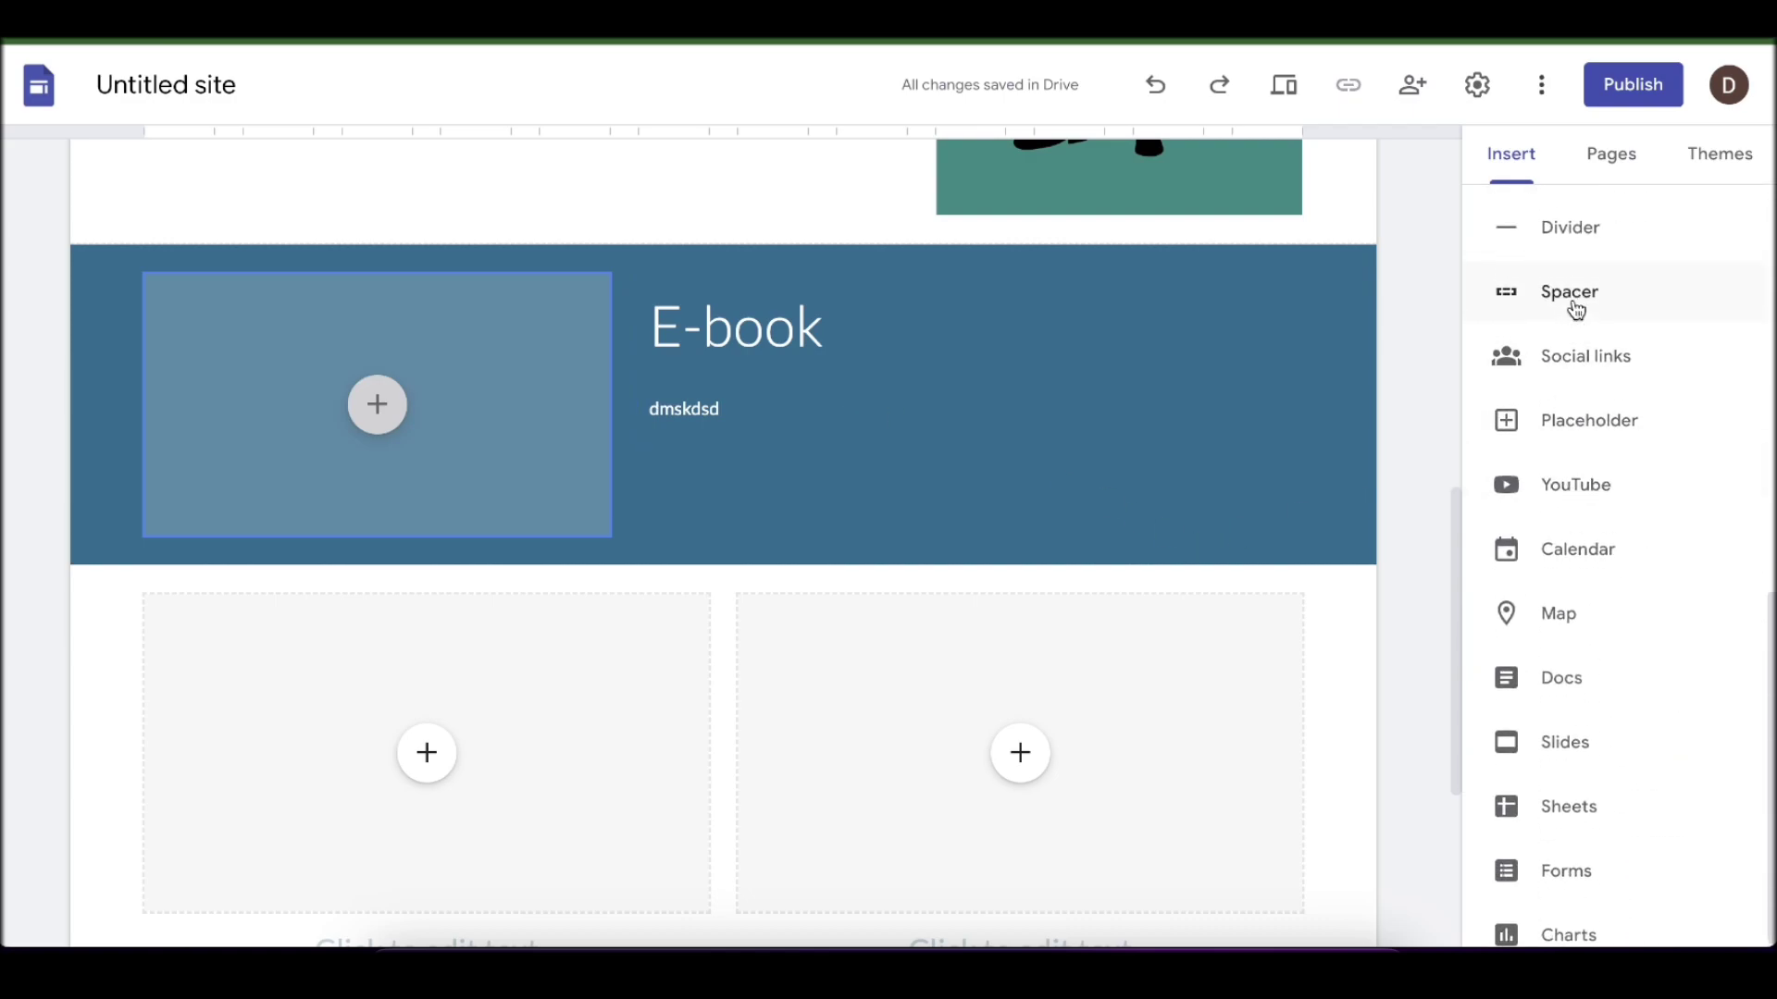
scroll(1633, 462, up, 1)
click(1610, 488)
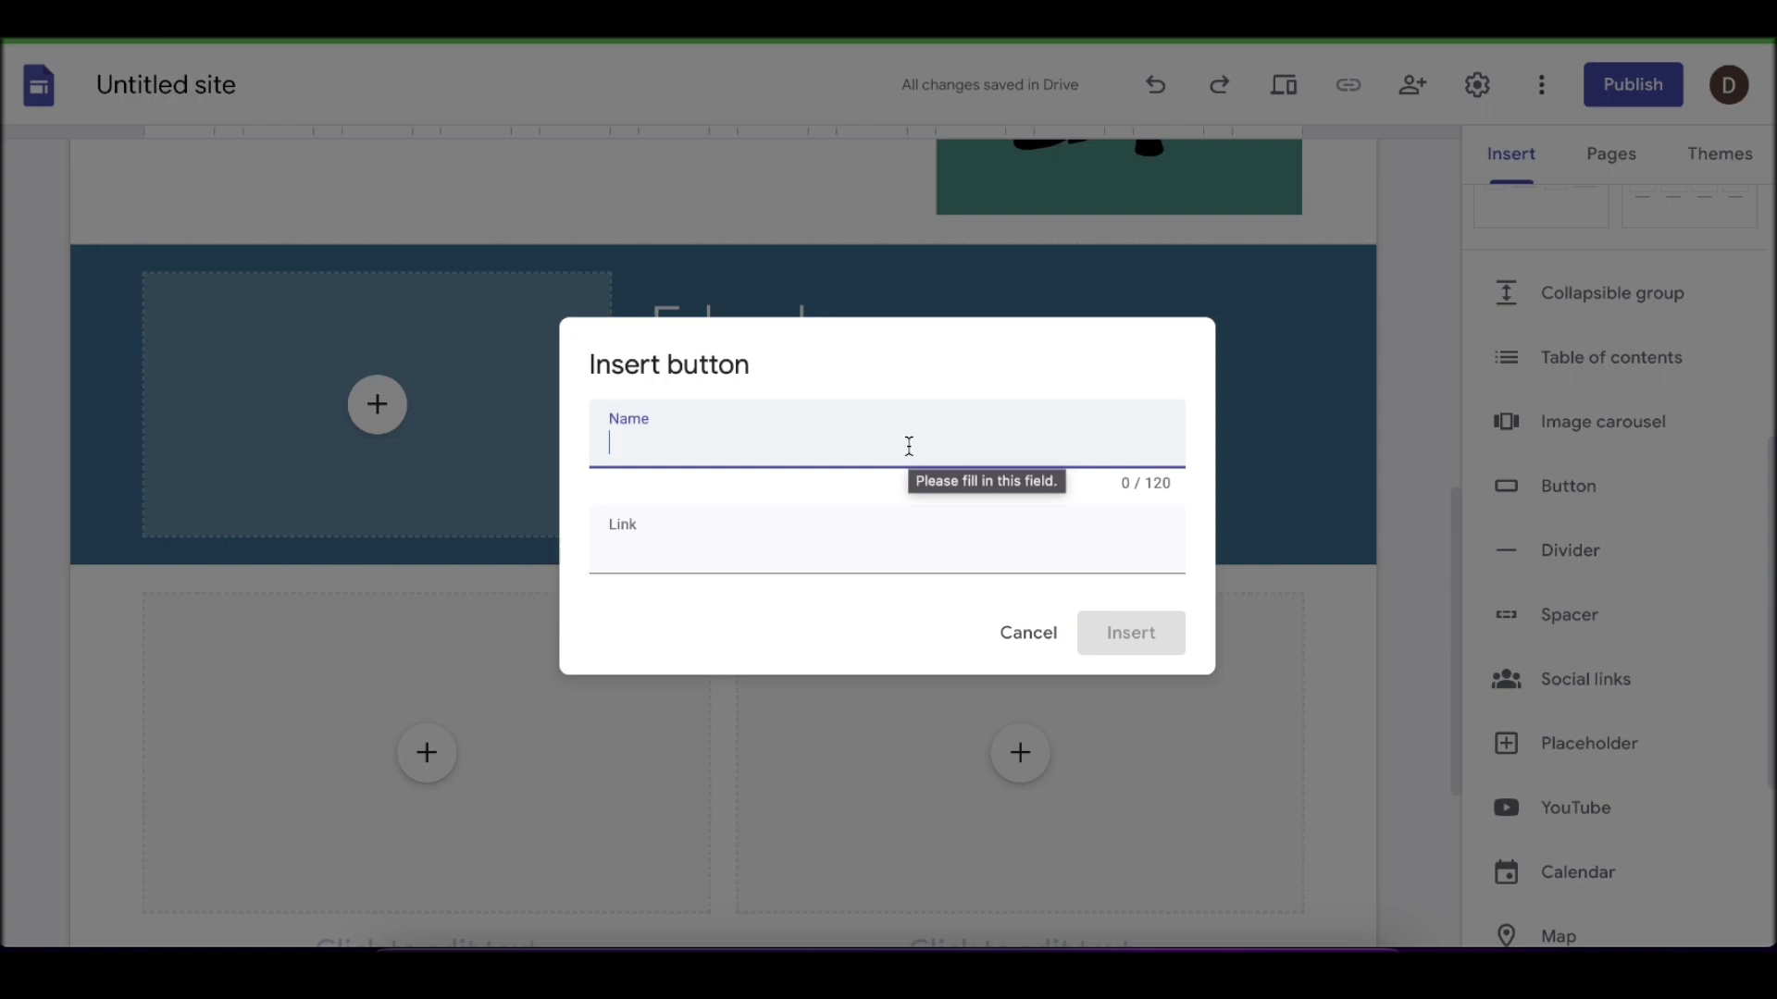
text(Buy)
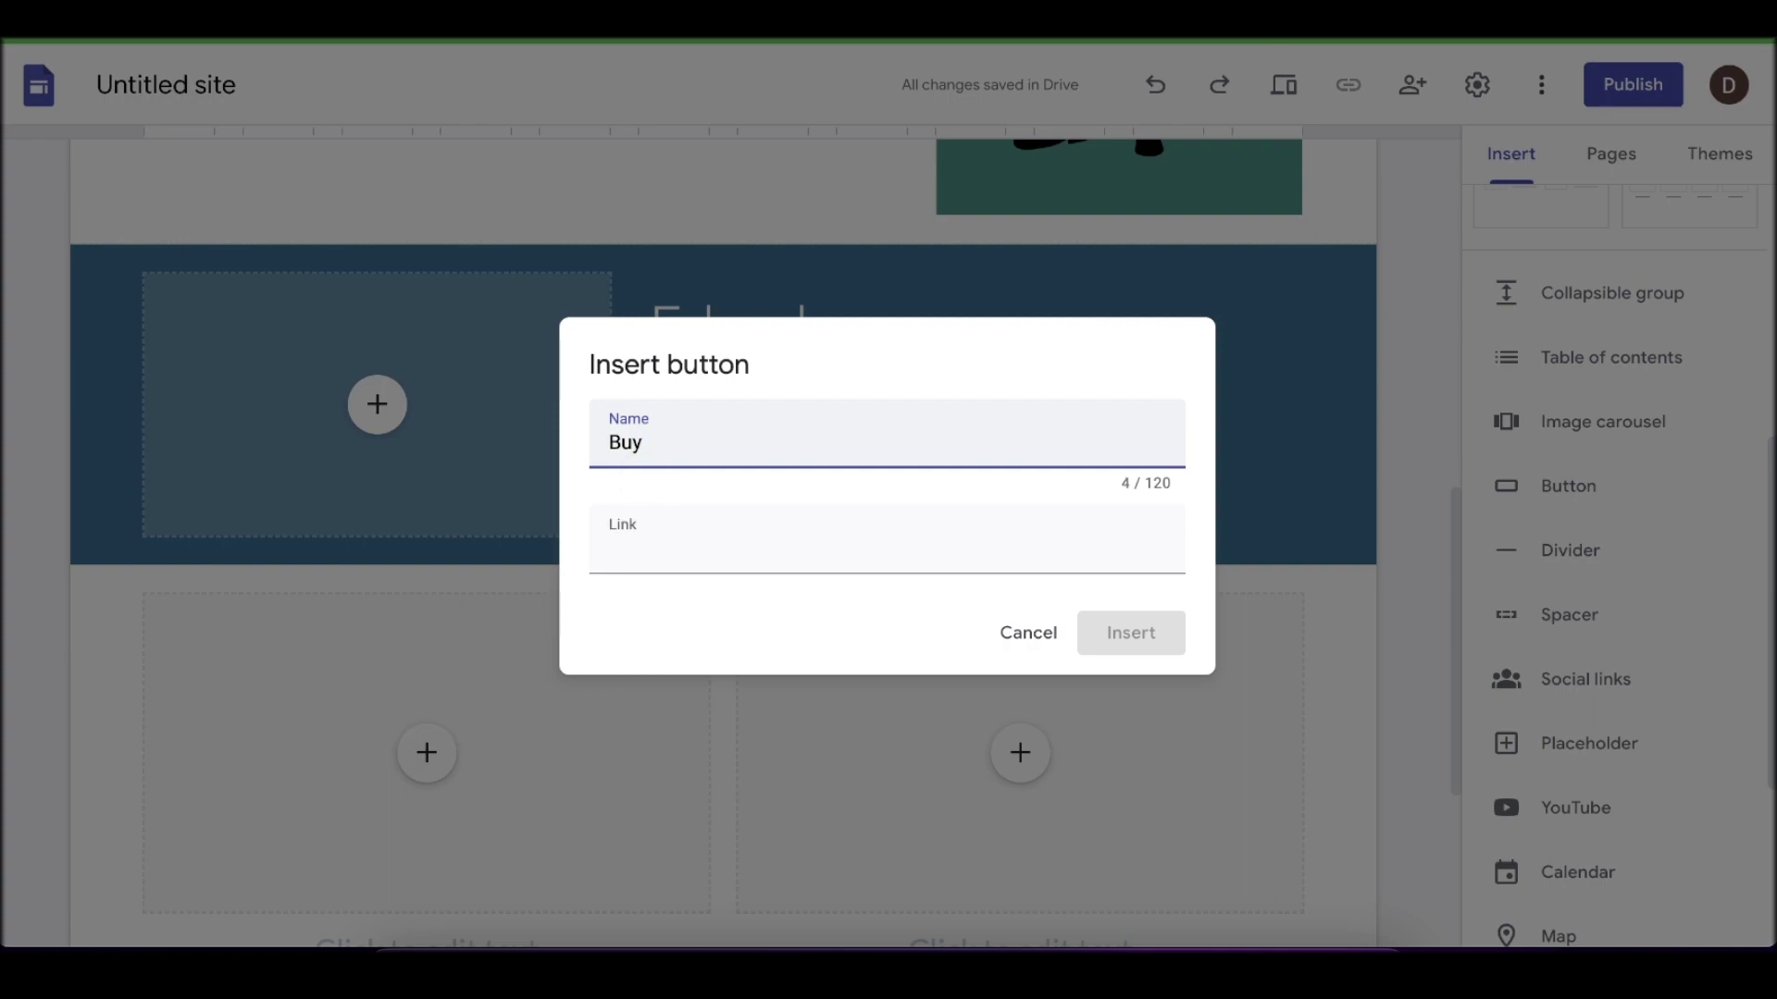
text(Now)
click(887, 562)
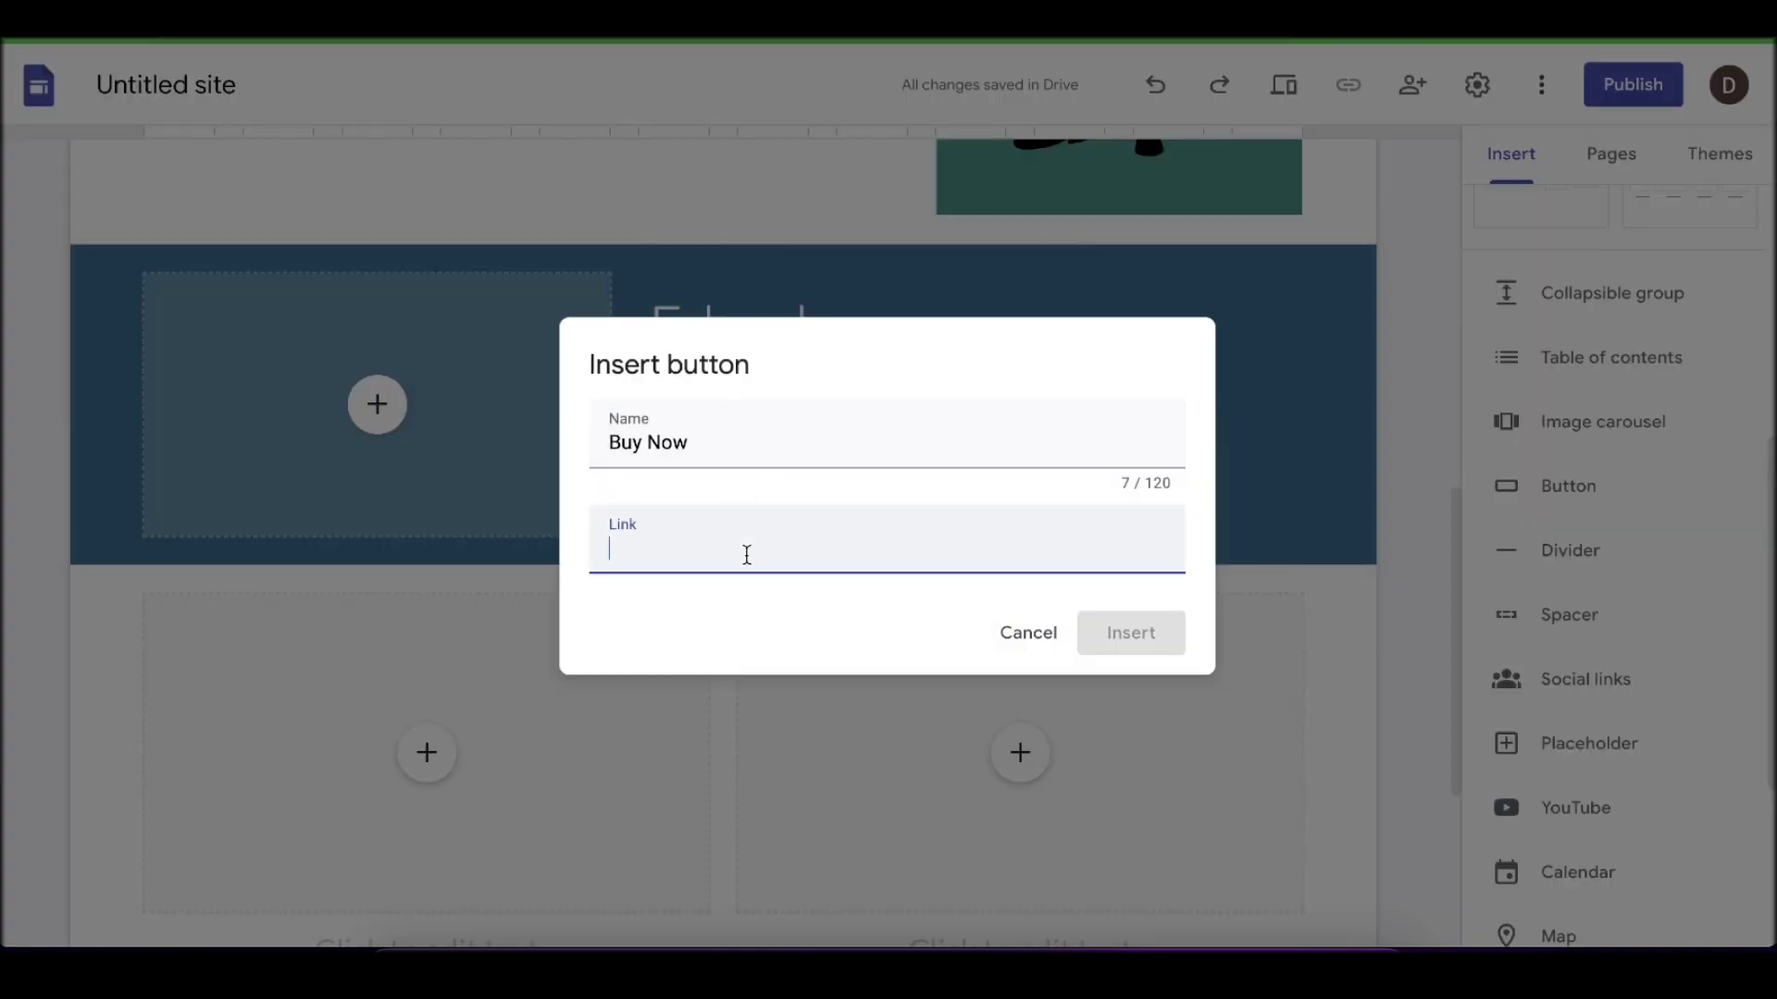
text(https://stripe.com/en-ca)
click(1094, 632)
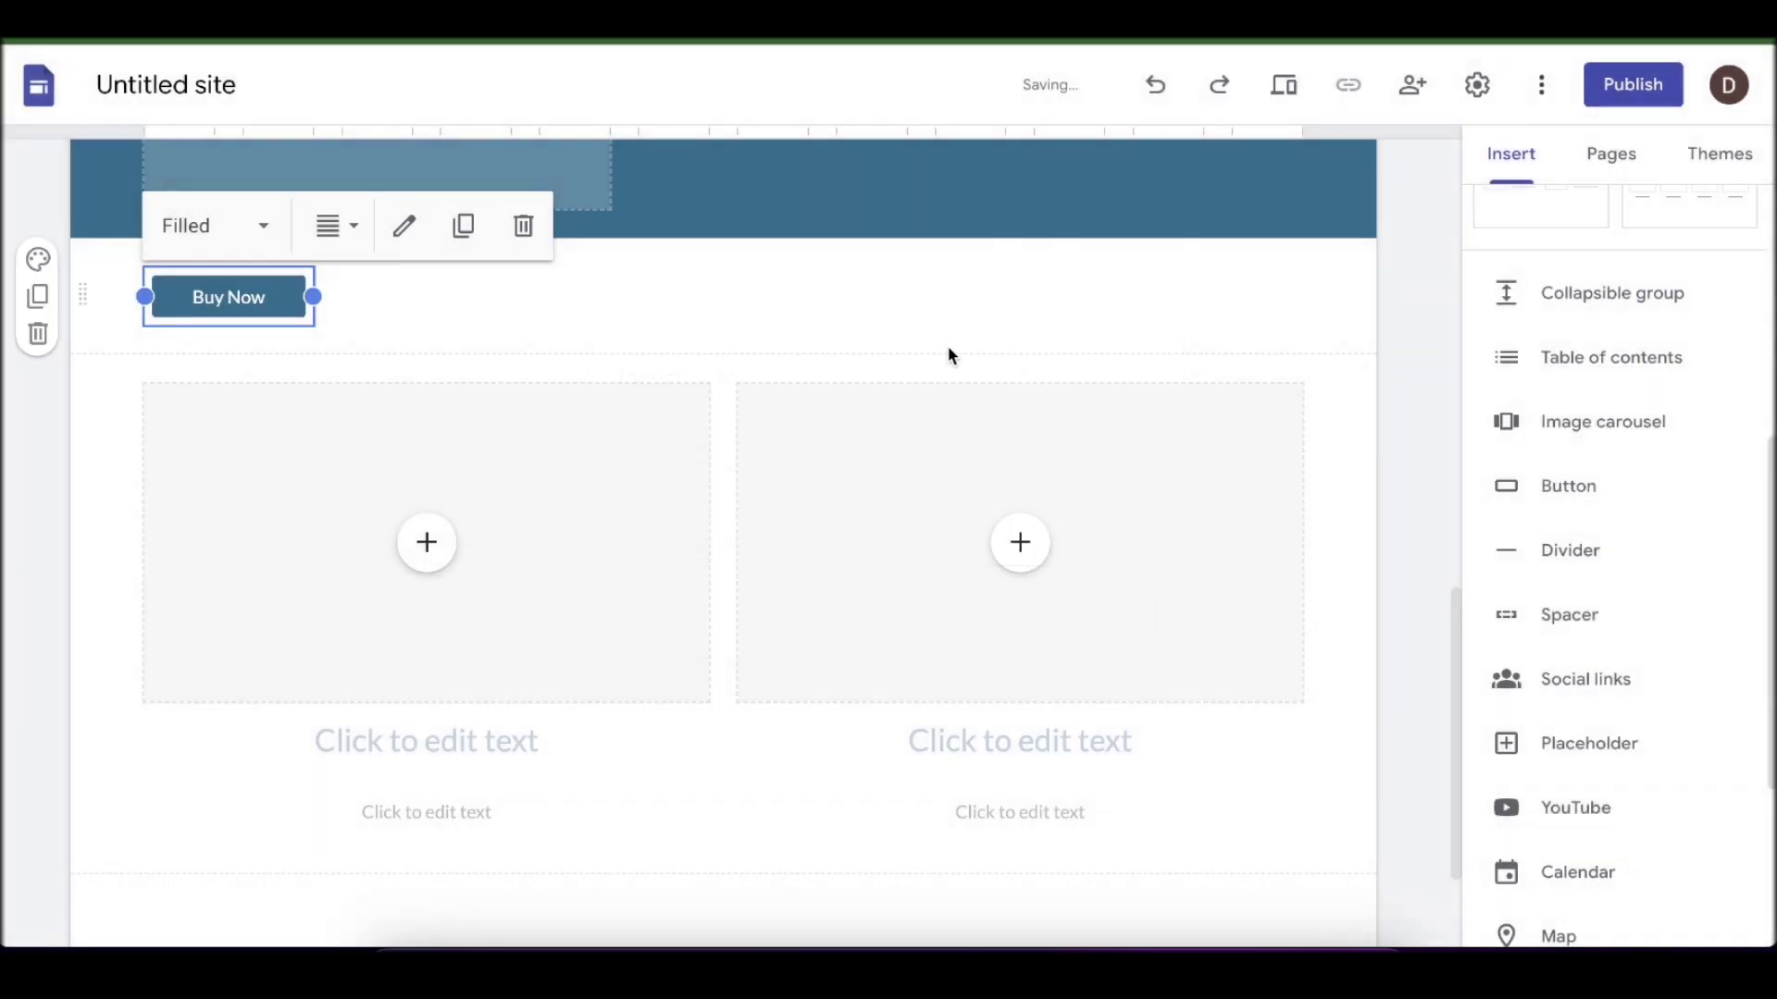
Drag the Buy Now button into the blue section, between the 'E-book' title and 'dmskdsd' text.
scroll(214, 323, up, 1)
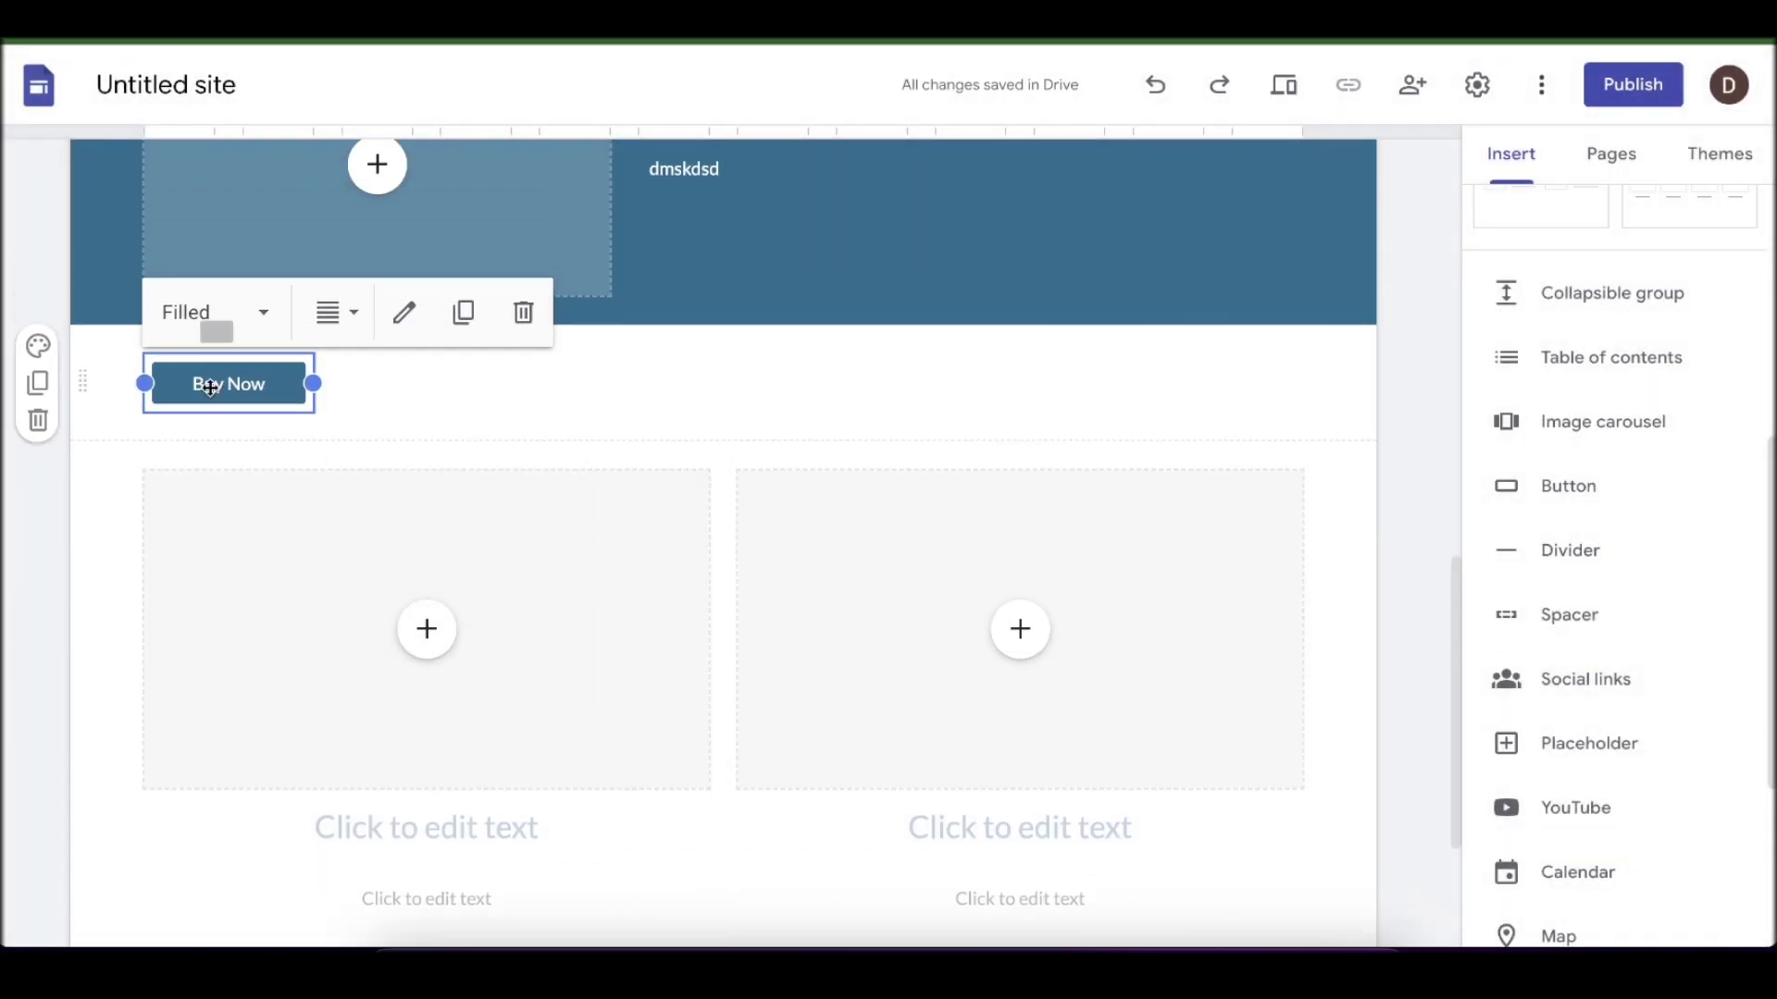
scroll(229, 406, up, 1)
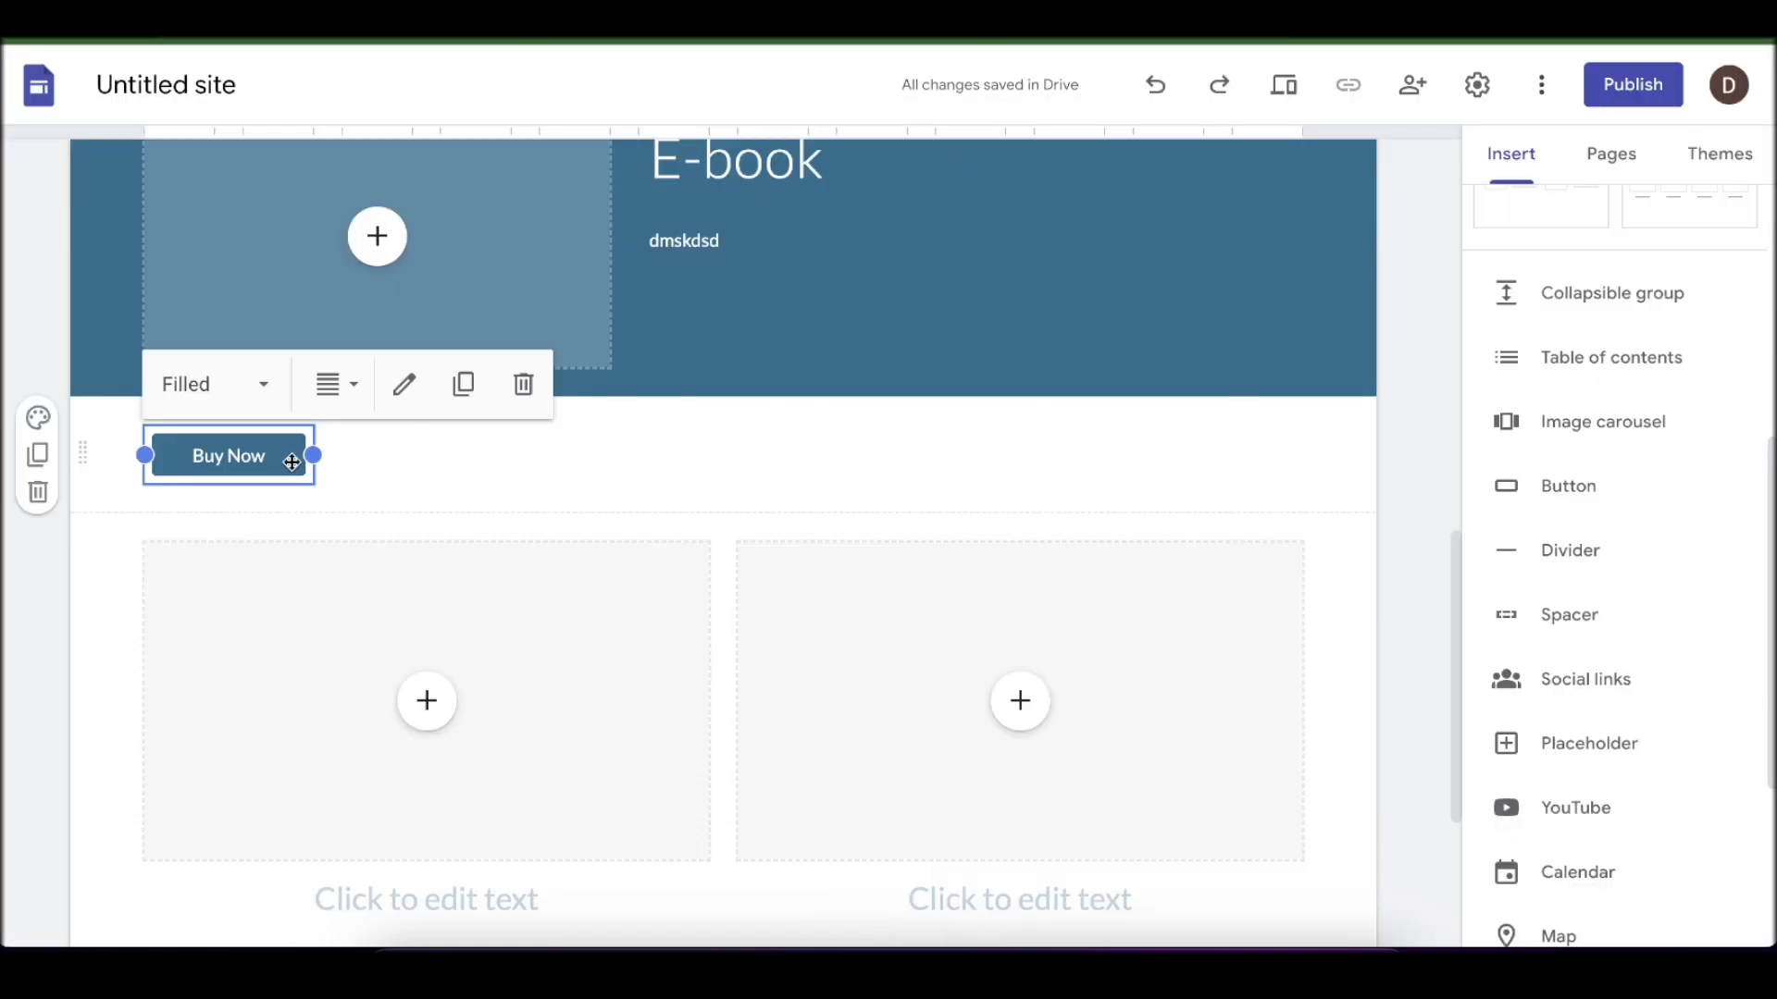
drag(291, 462, 827, 598)
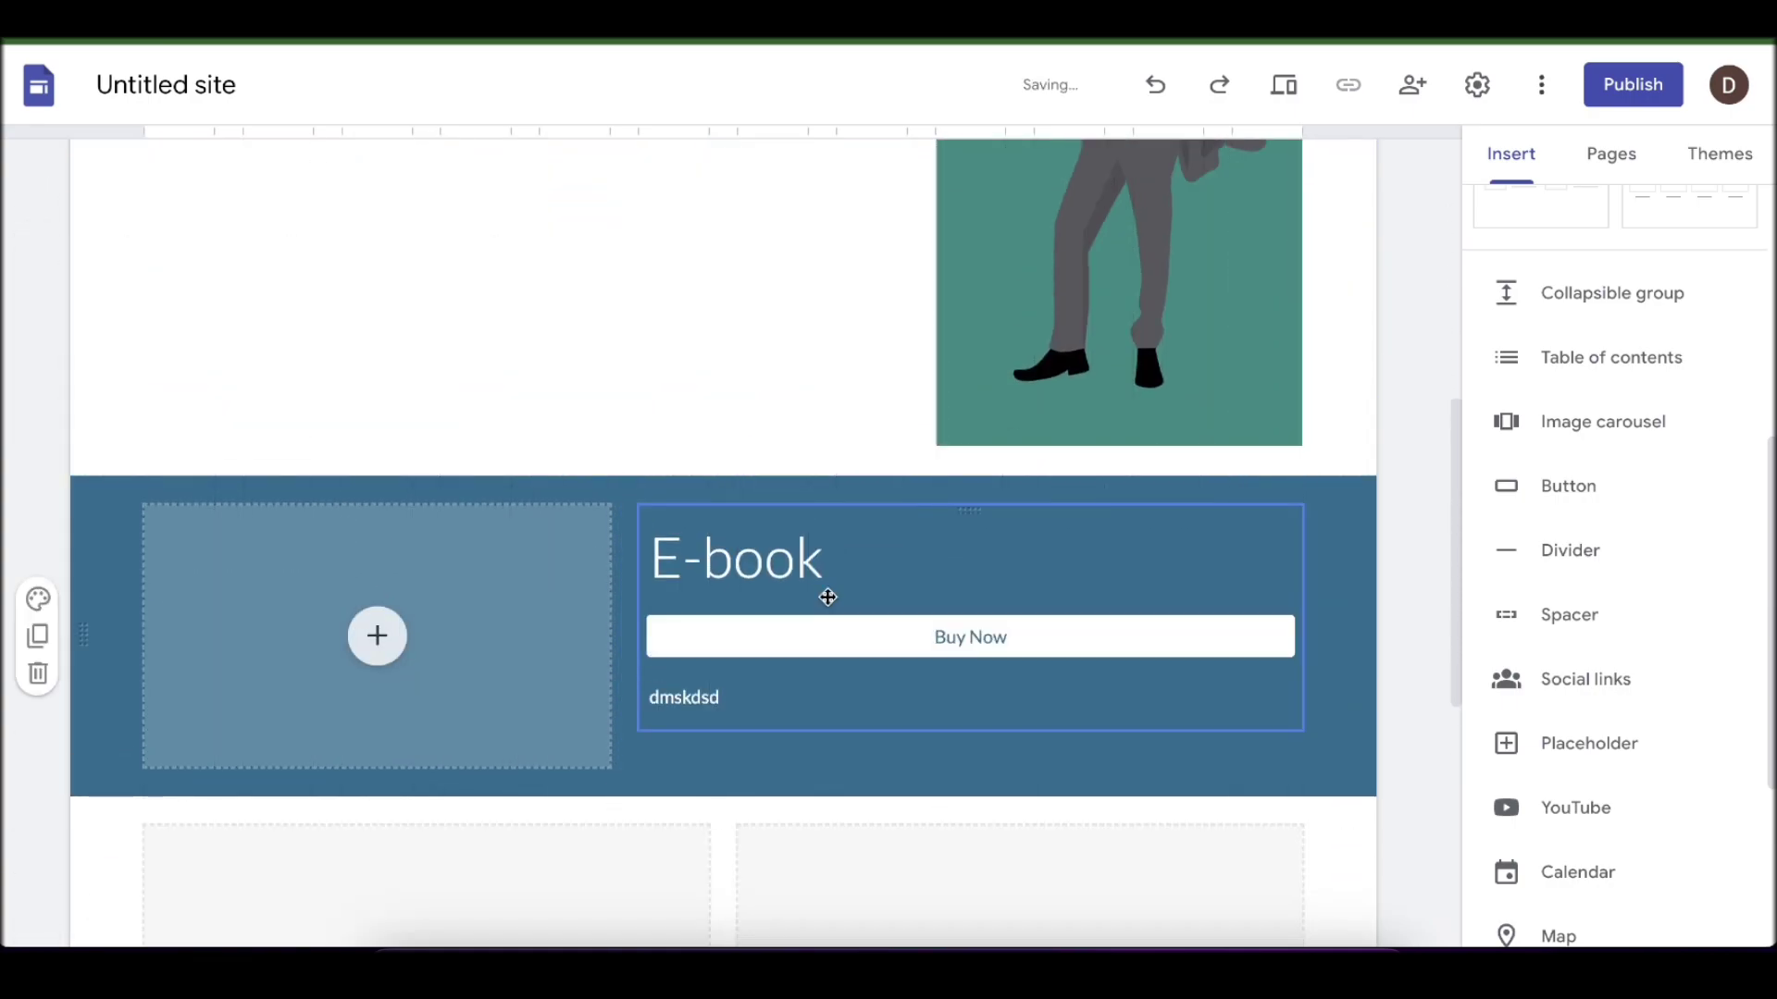
drag(950, 641, 885, 648)
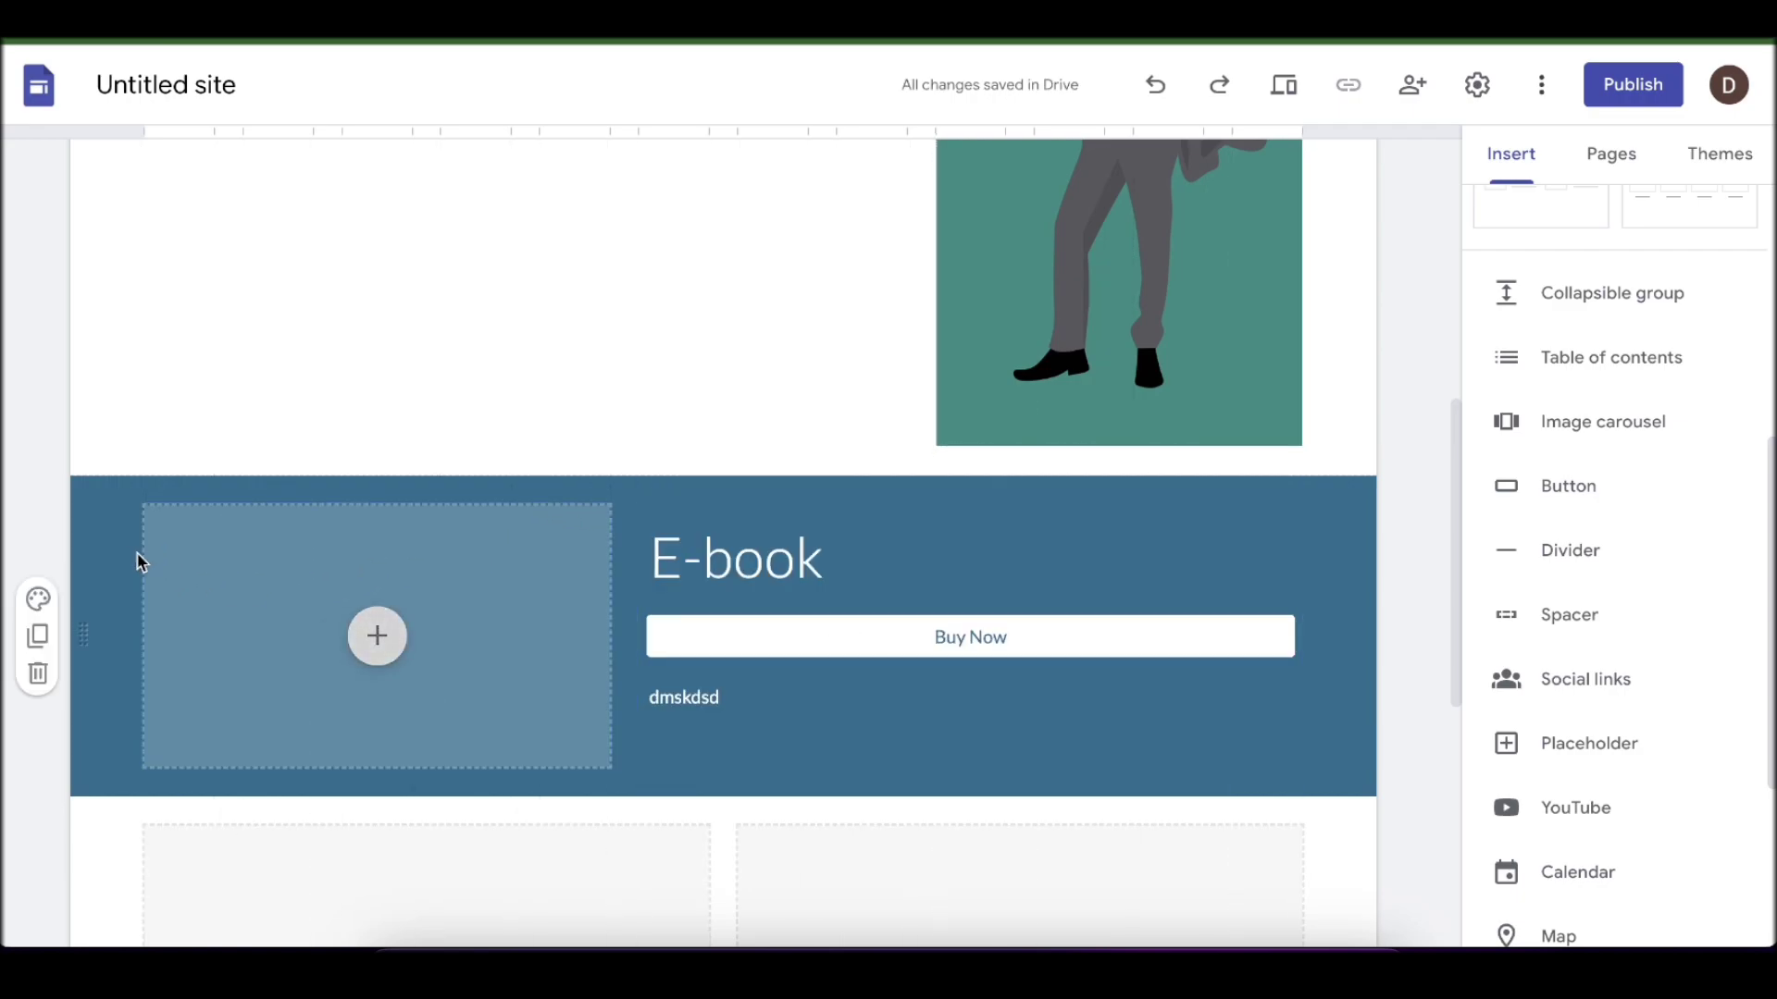
scroll(120, 552, down, 1)
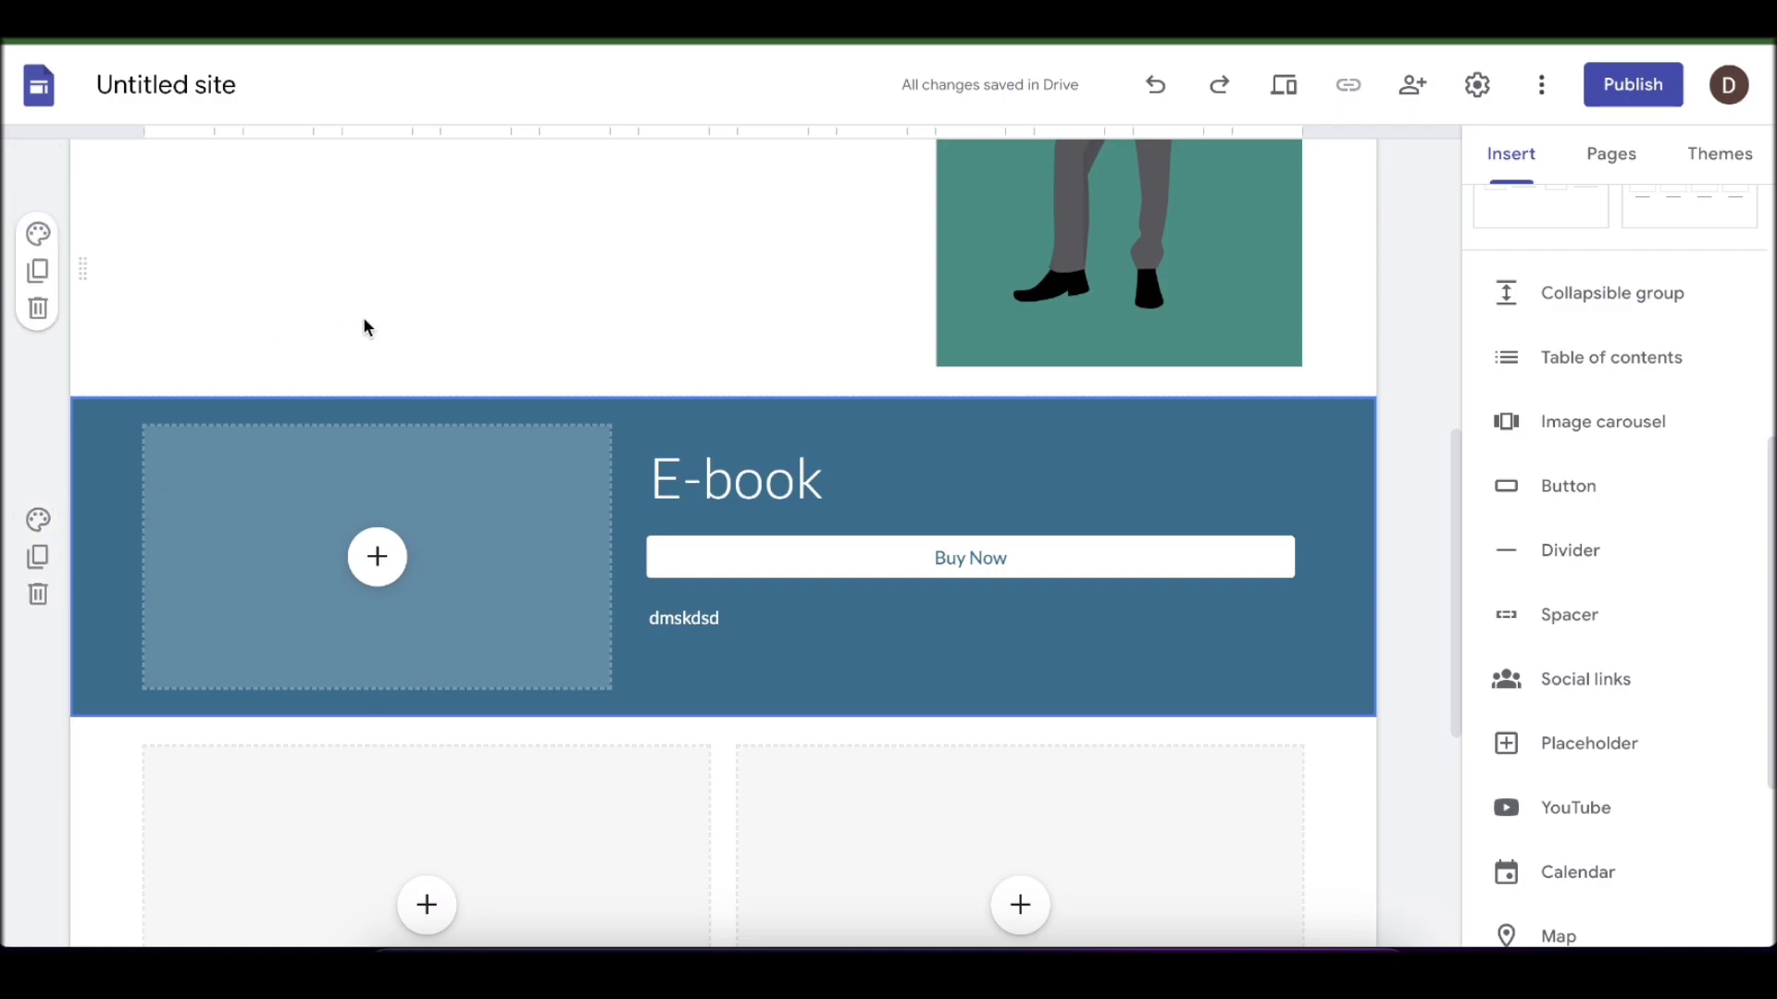
Scroll to the page top and show the Pages panel, which lists only Home.
scroll(630, 277, up, 5)
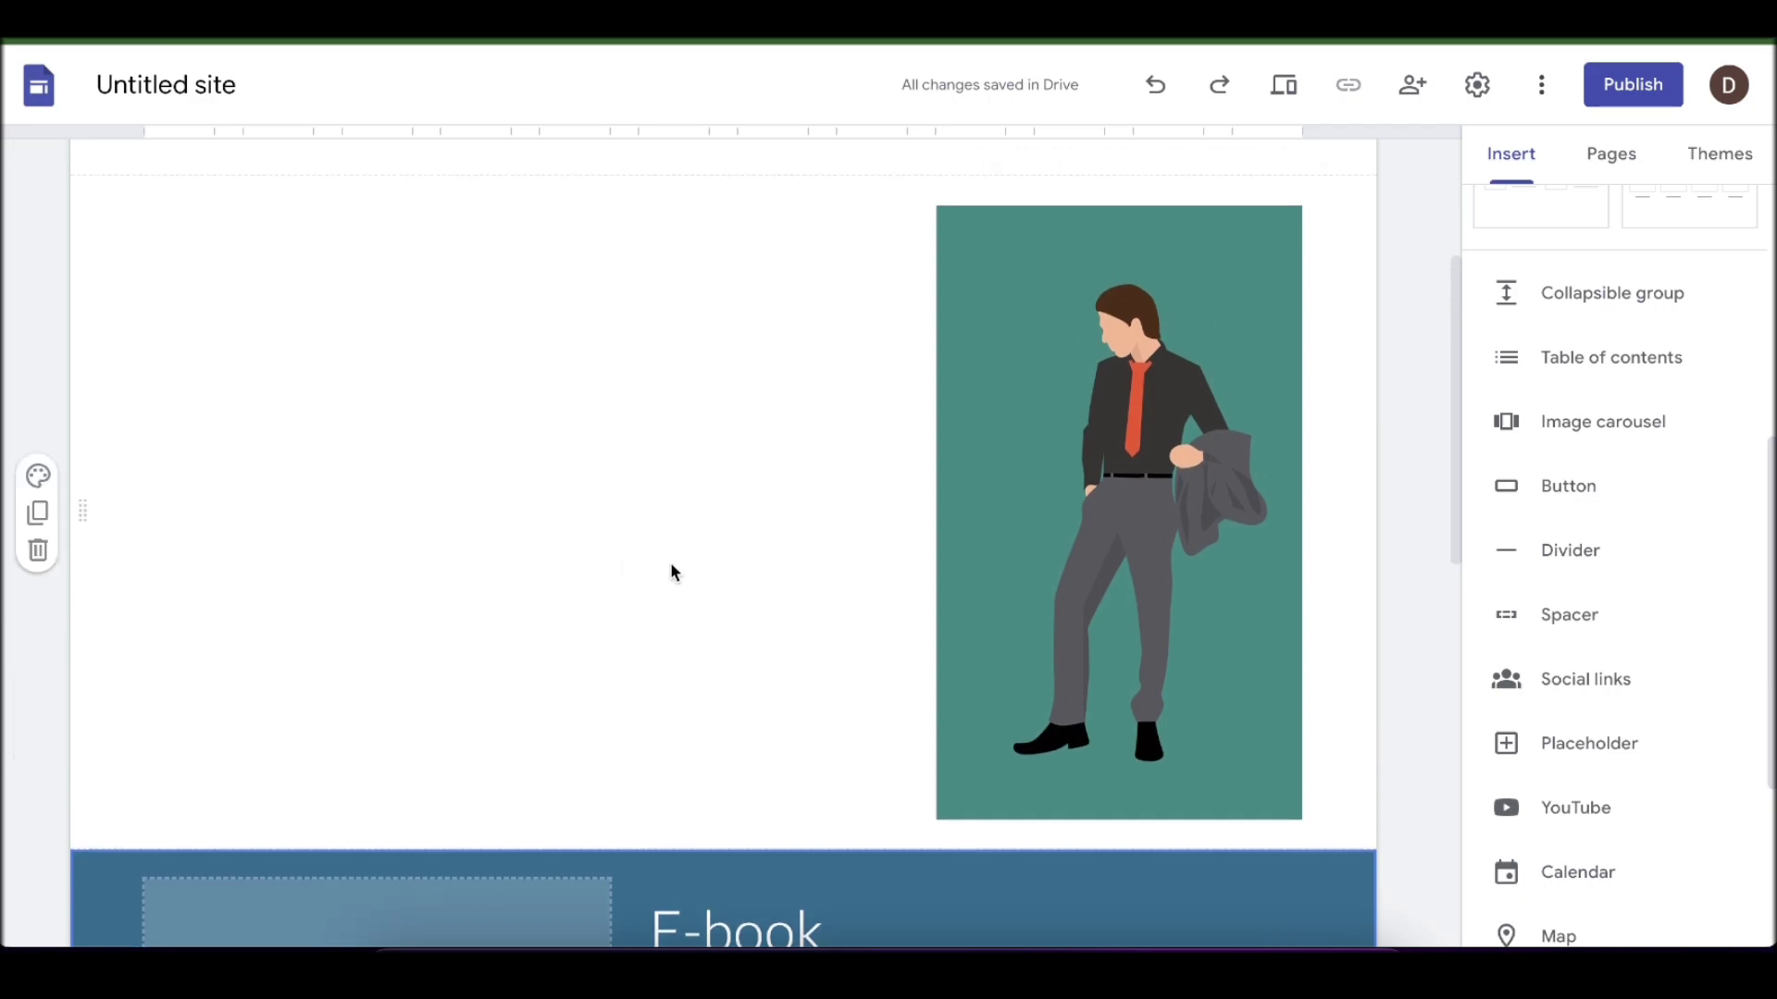
scroll(769, 460, up, 3)
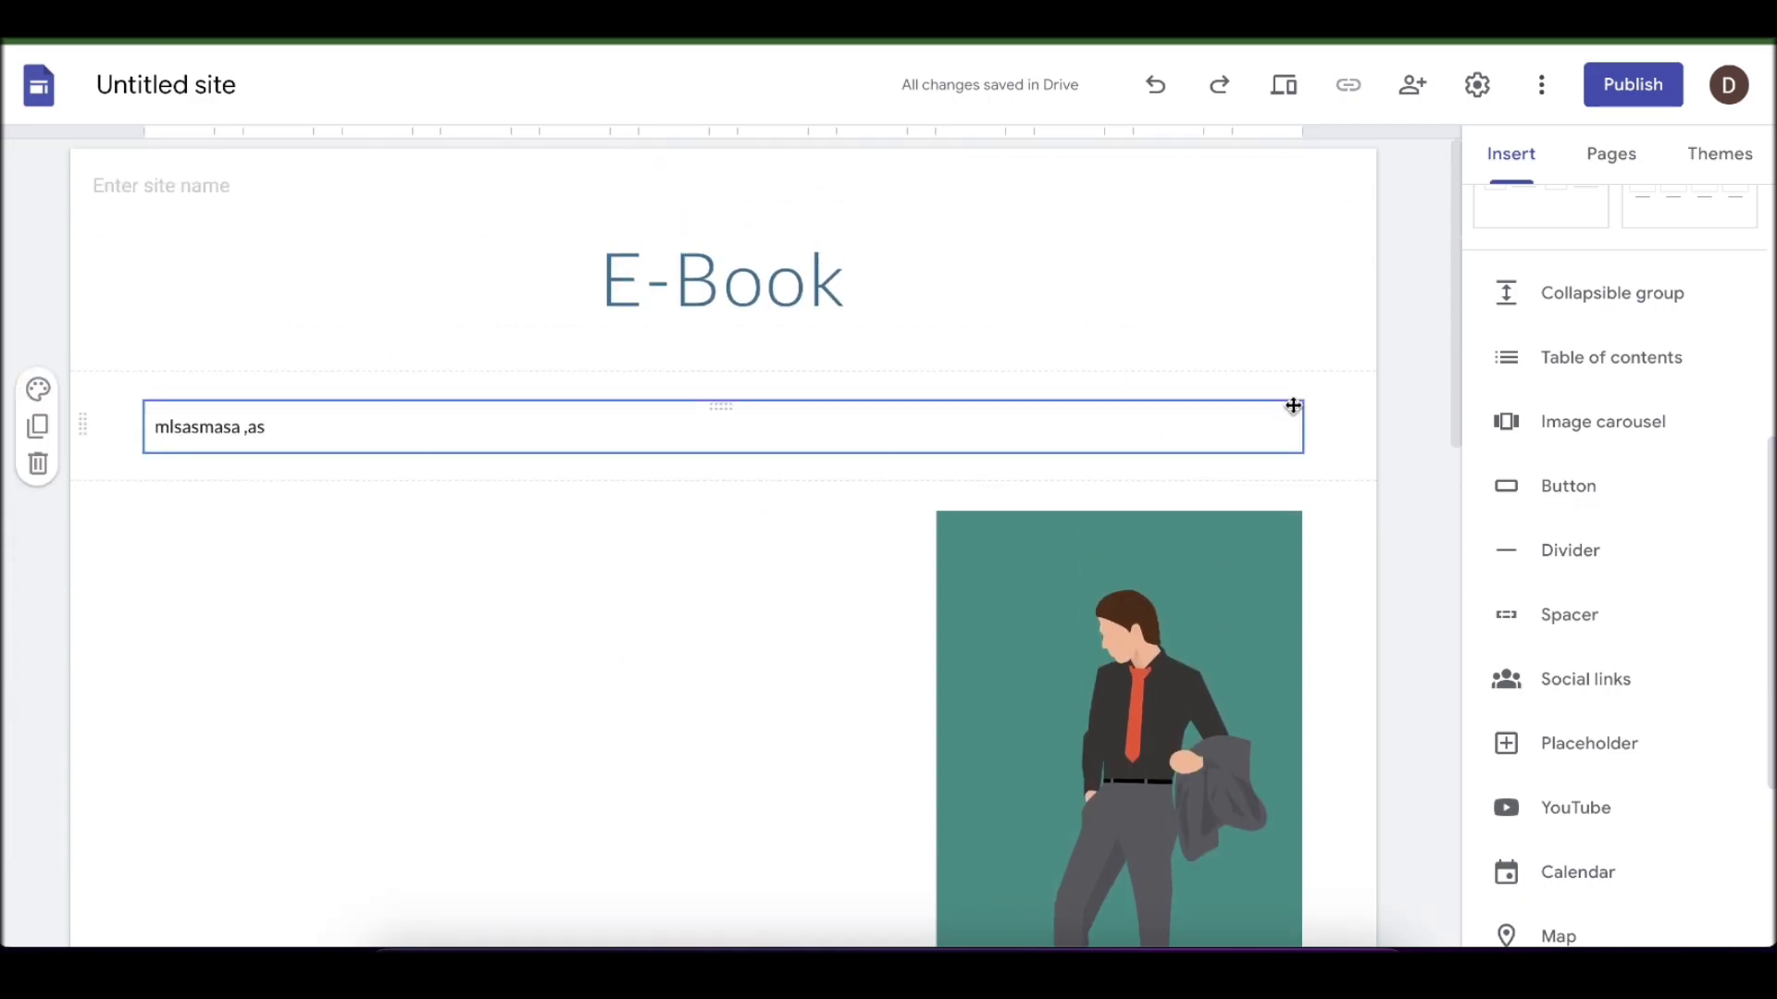
scroll(1668, 437, down, 3)
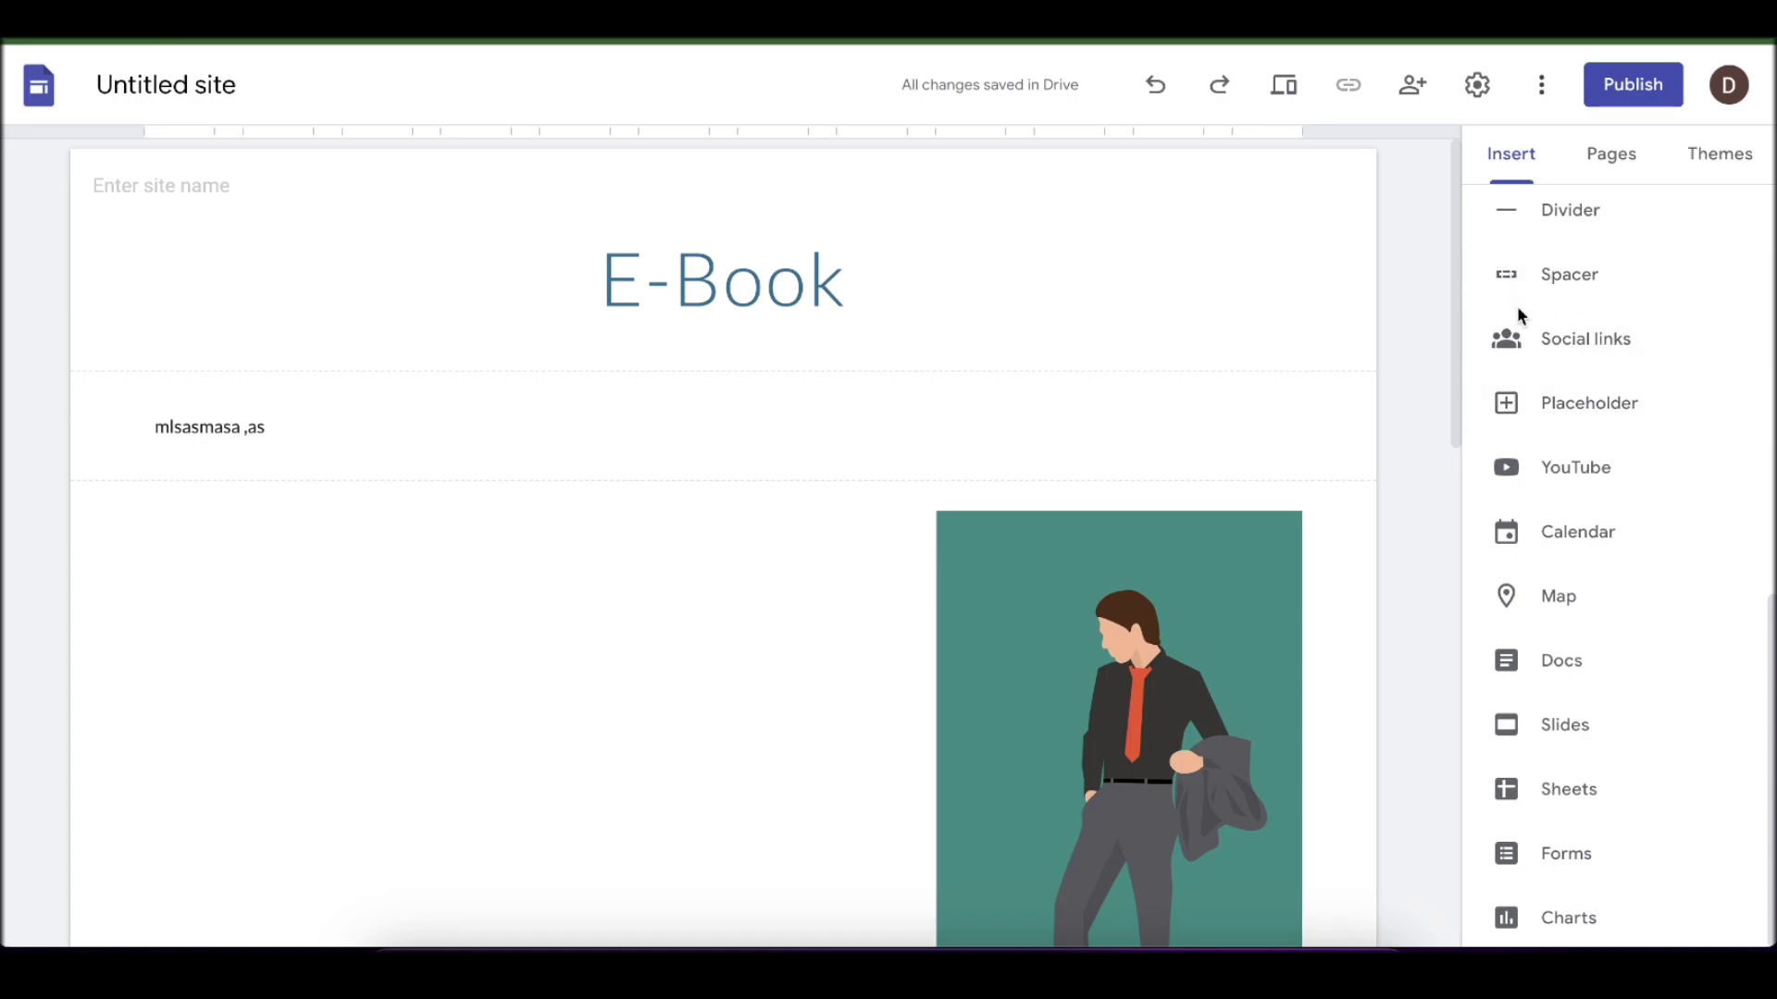
click(1596, 164)
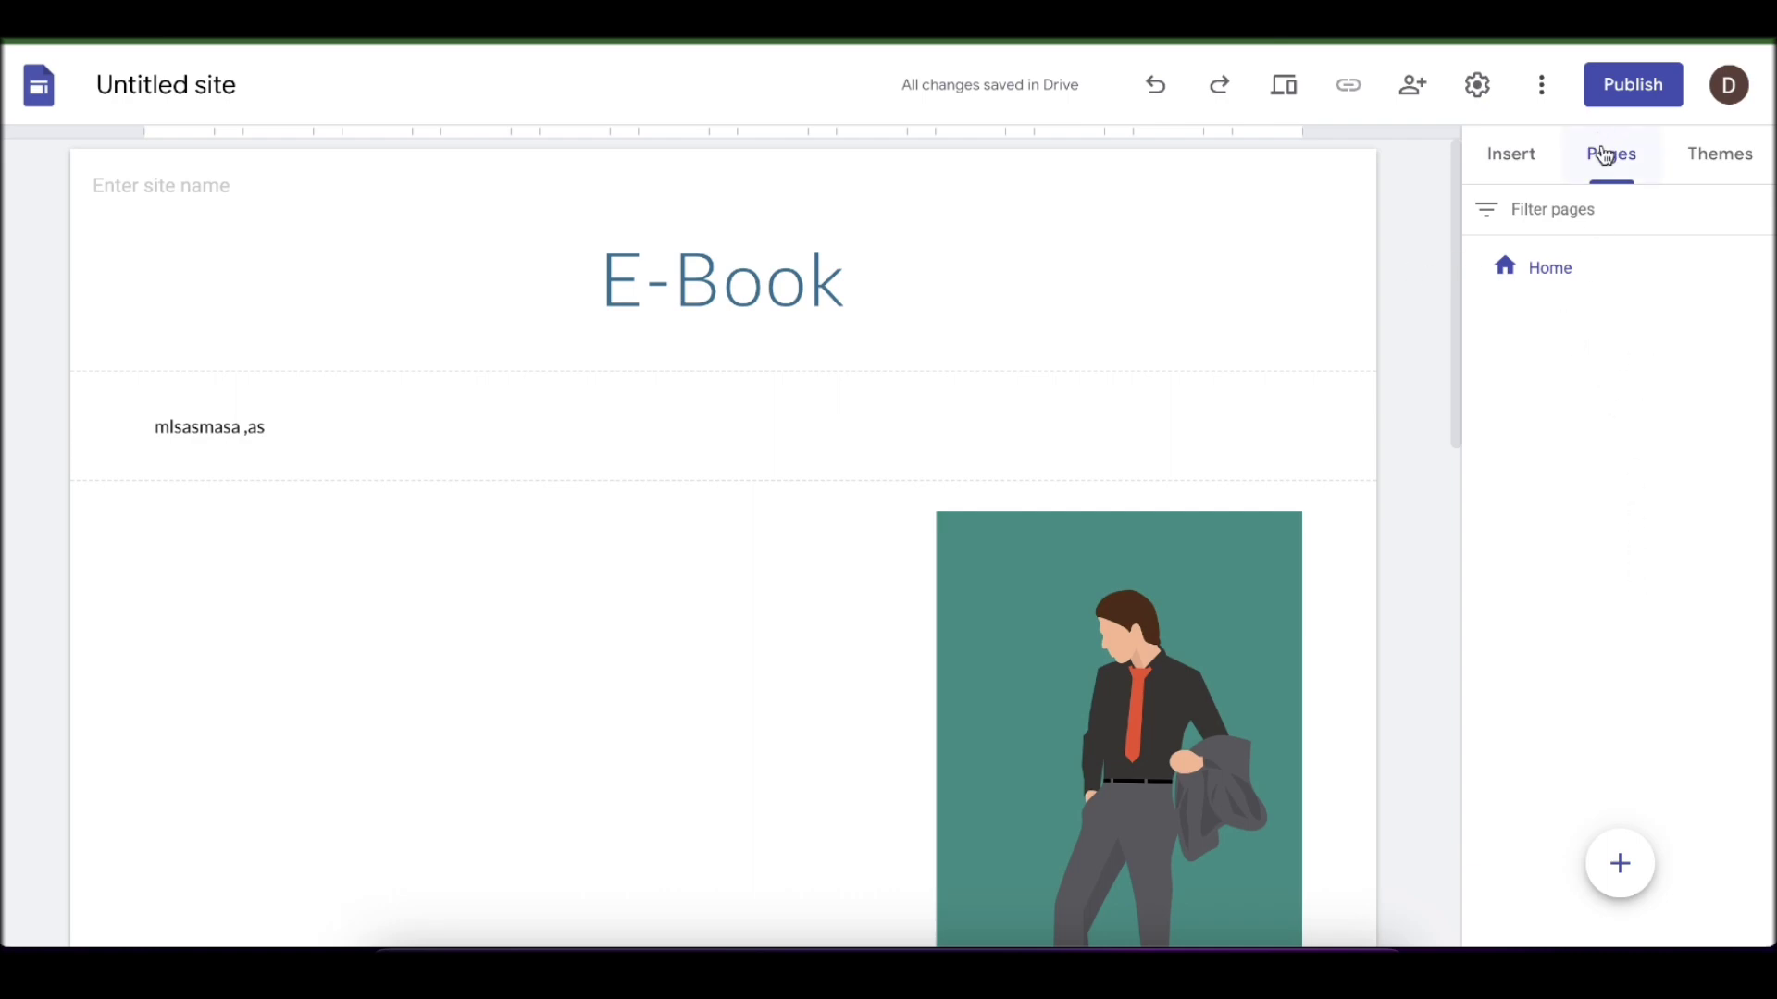
Add a new page named 'contact', then return to the Insert panel on that page.
mouse_move(1643, 881)
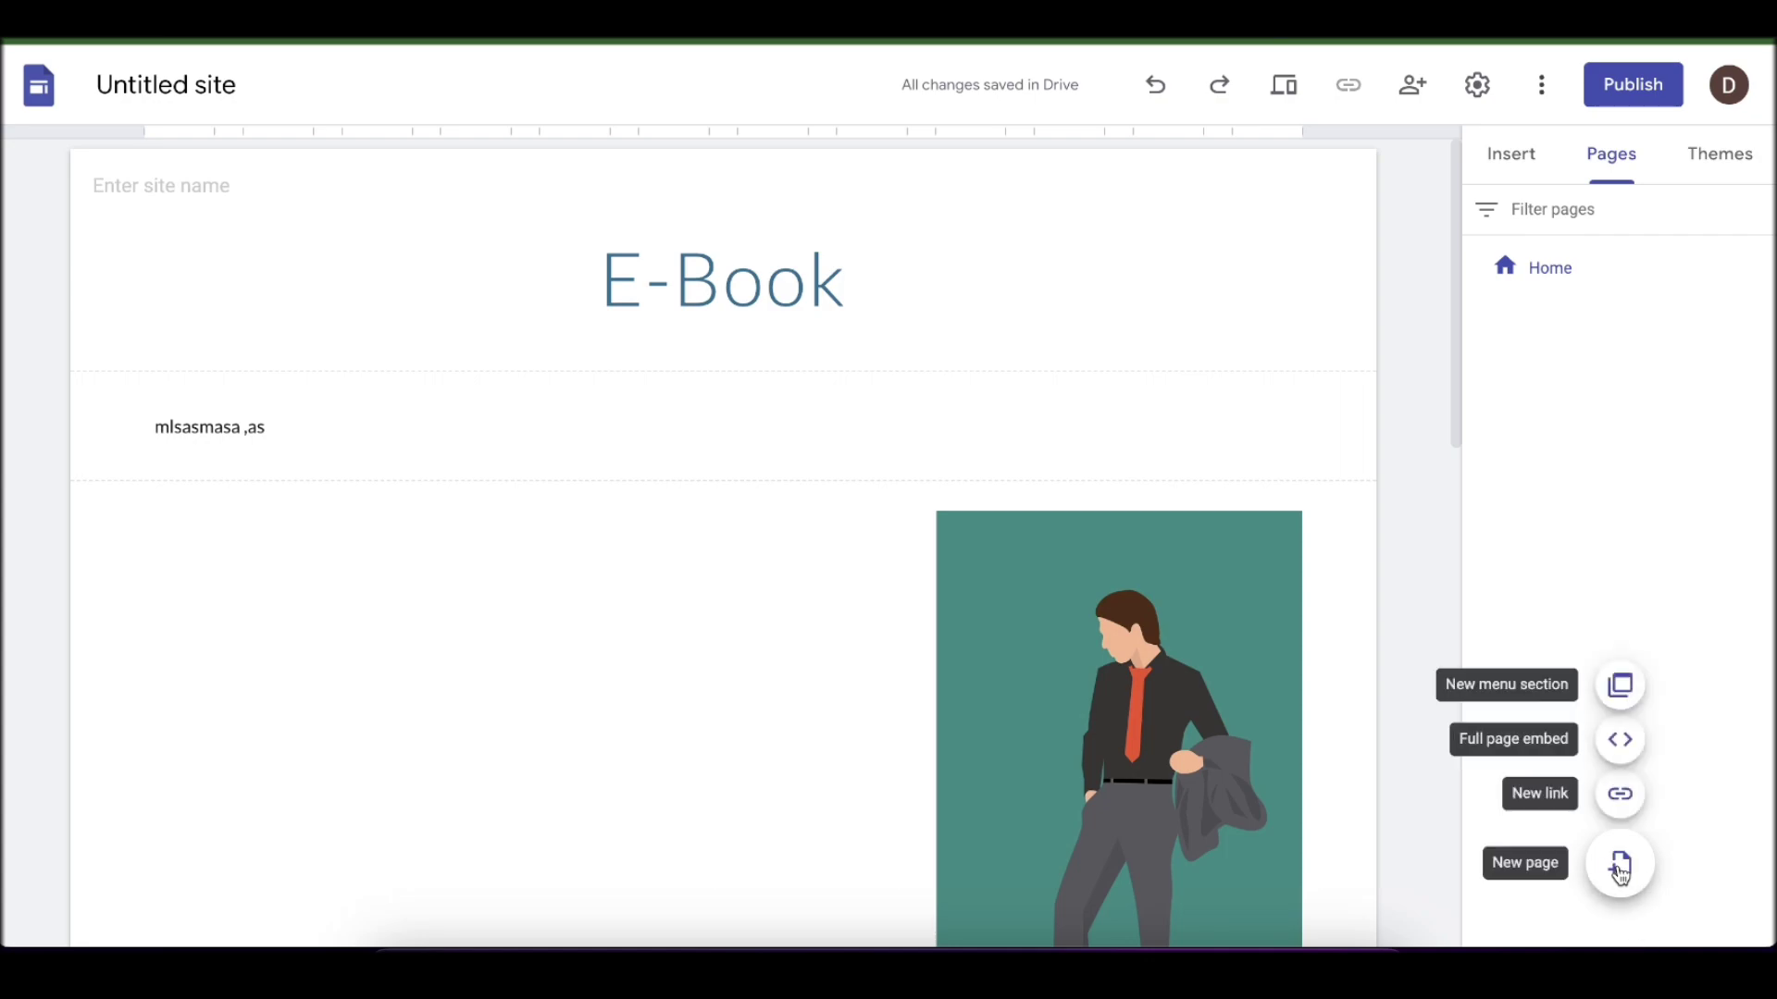
click(1622, 870)
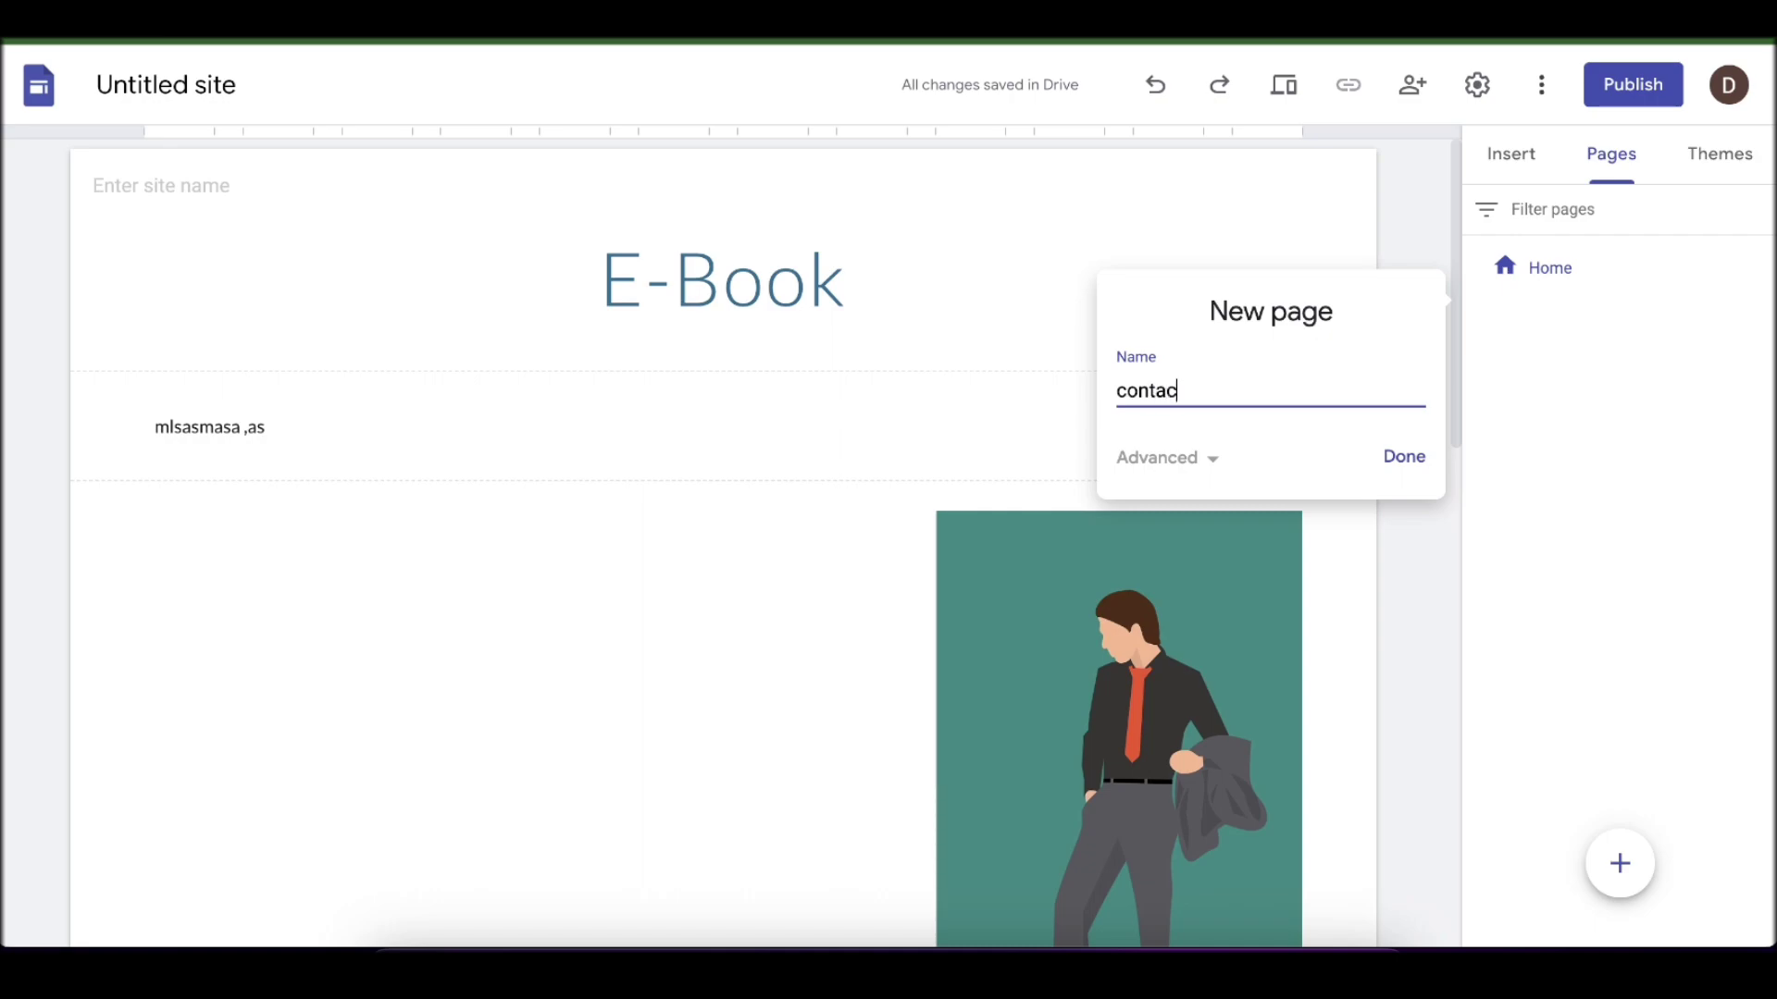
click(1405, 456)
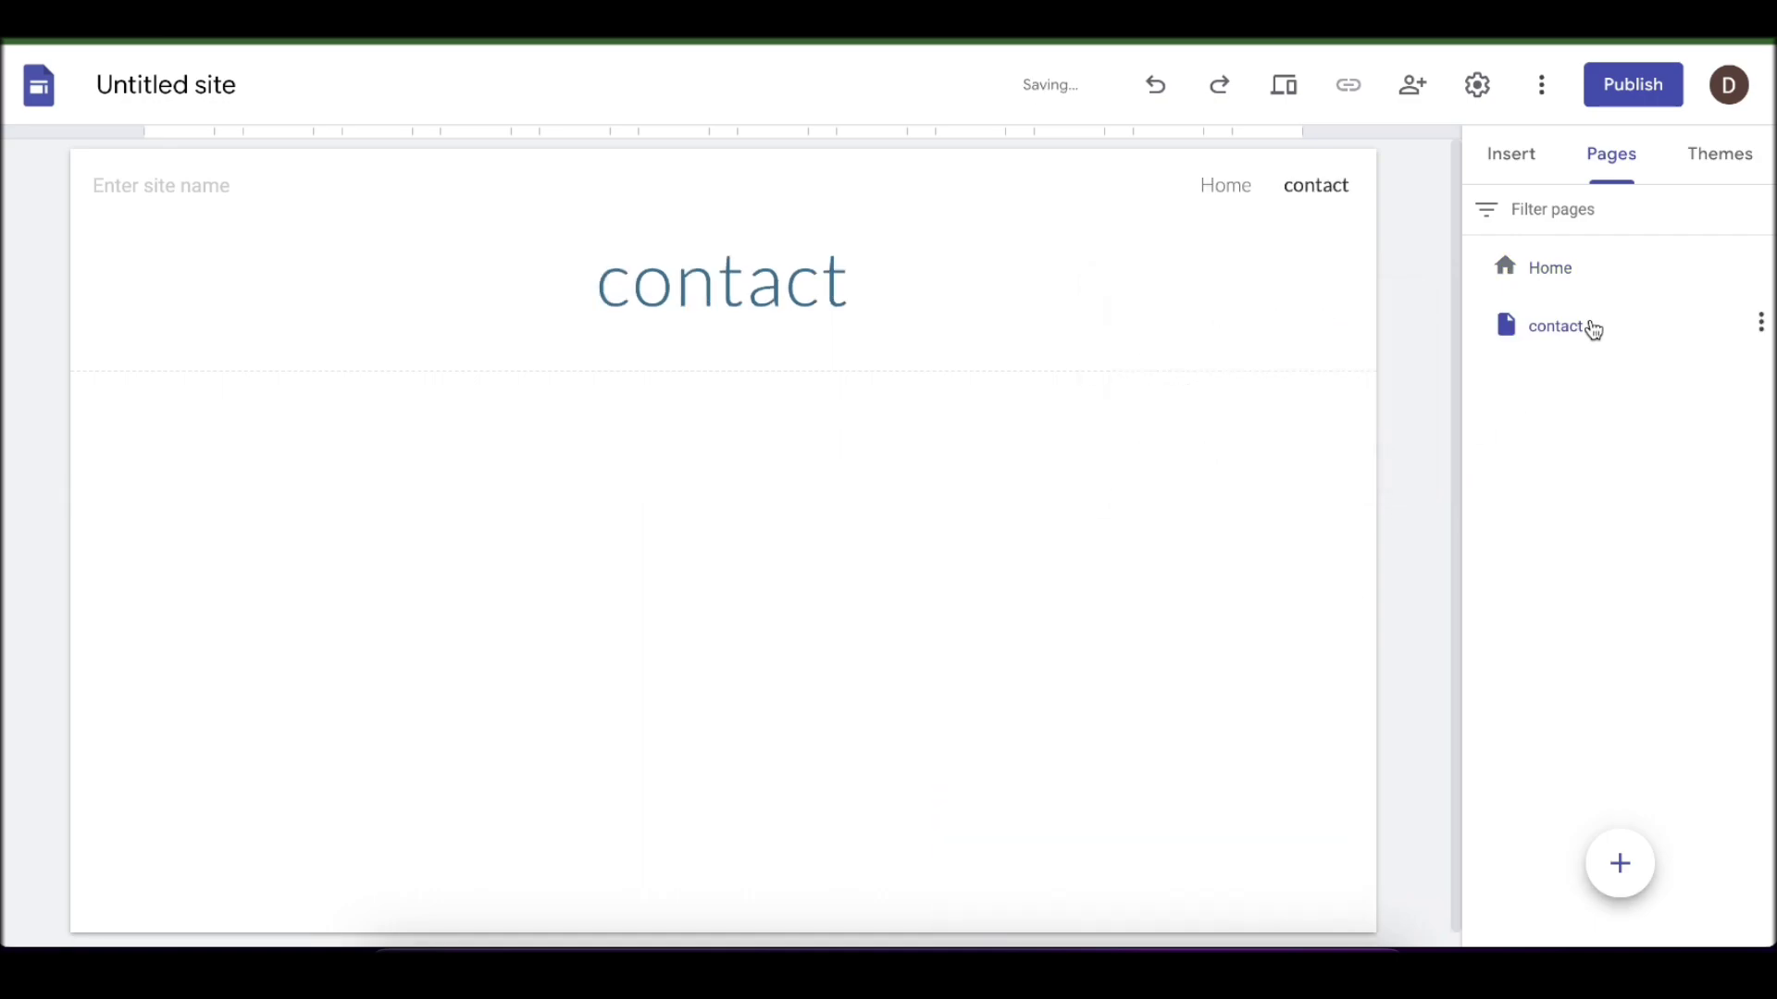
click(1511, 162)
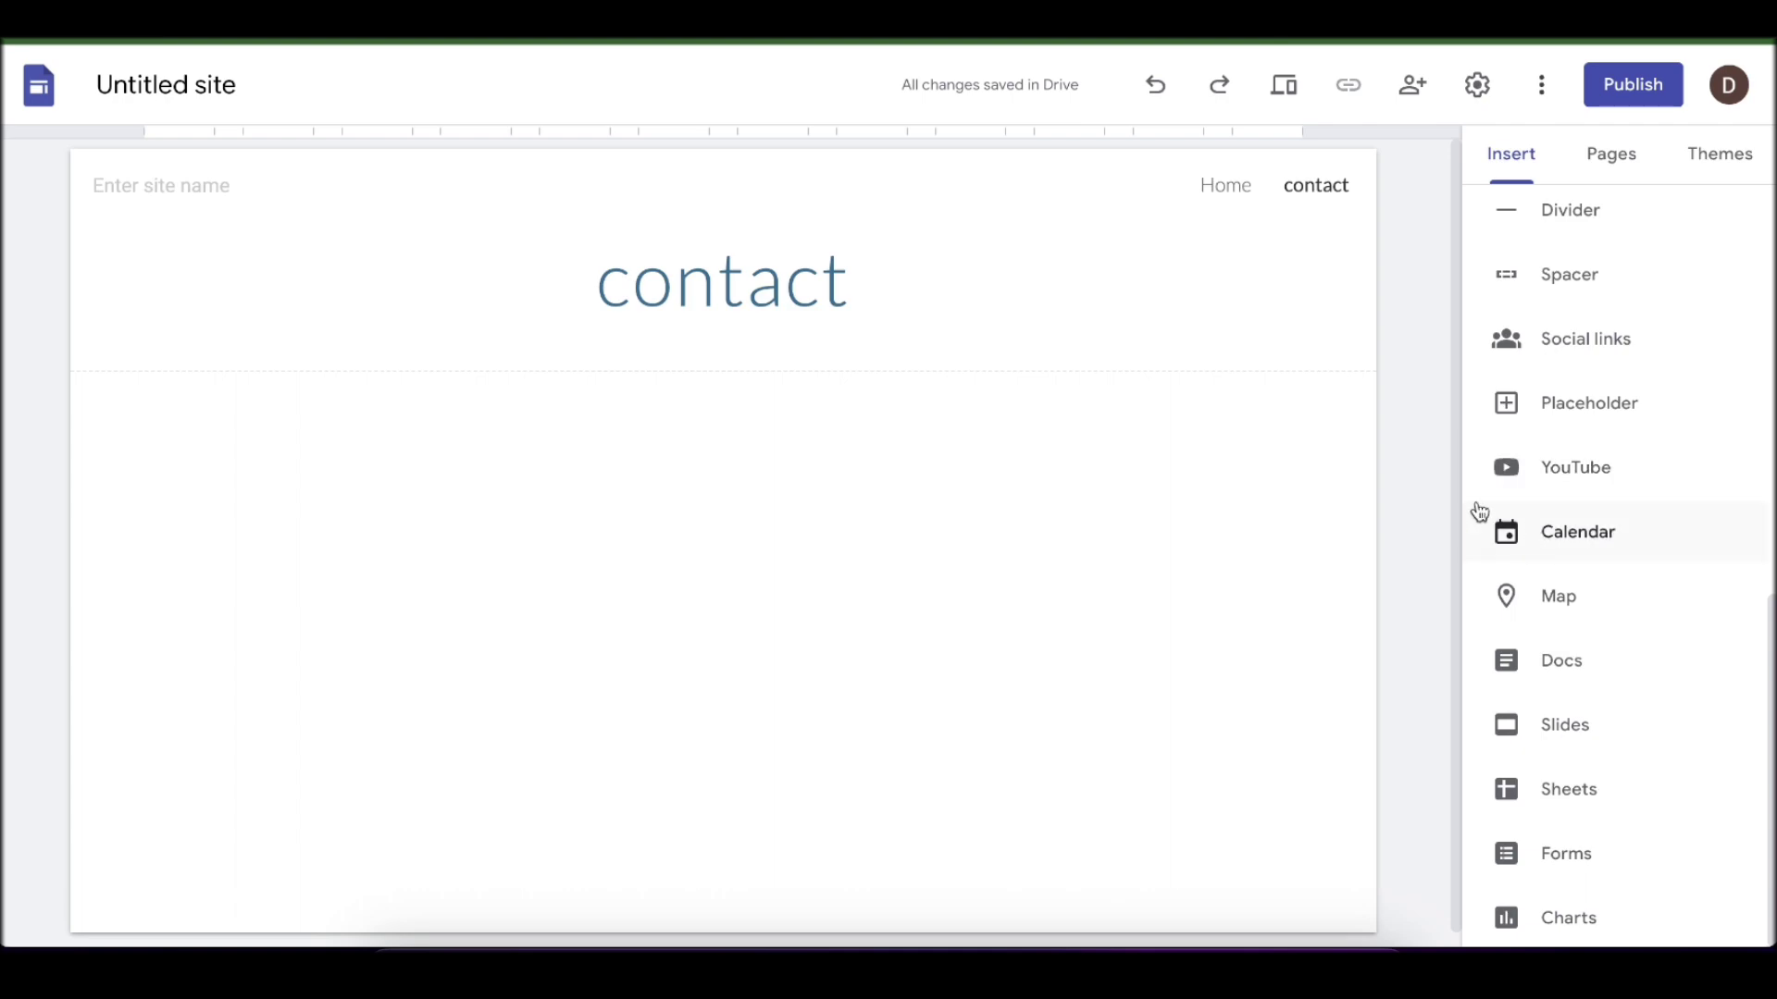
click(1073, 299)
key(Escape)
Dismiss the YouTube video picker without adding a video and switch back to the Home page.
click(1543, 465)
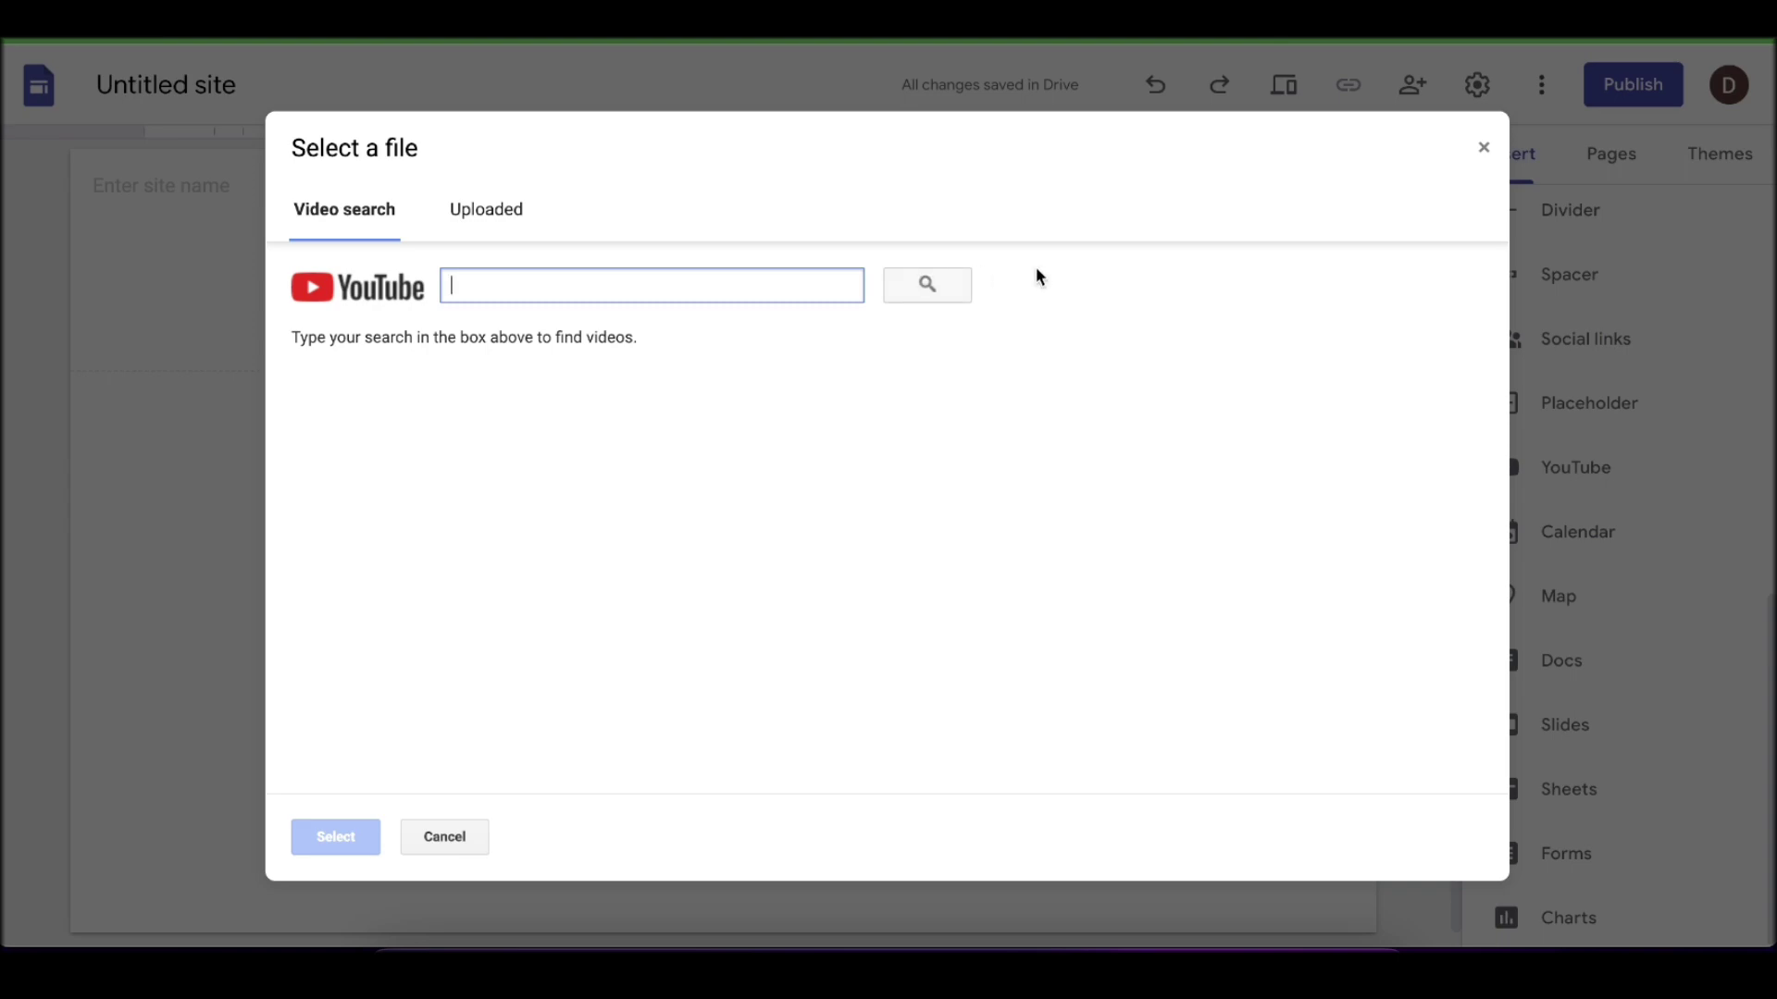
click(1481, 151)
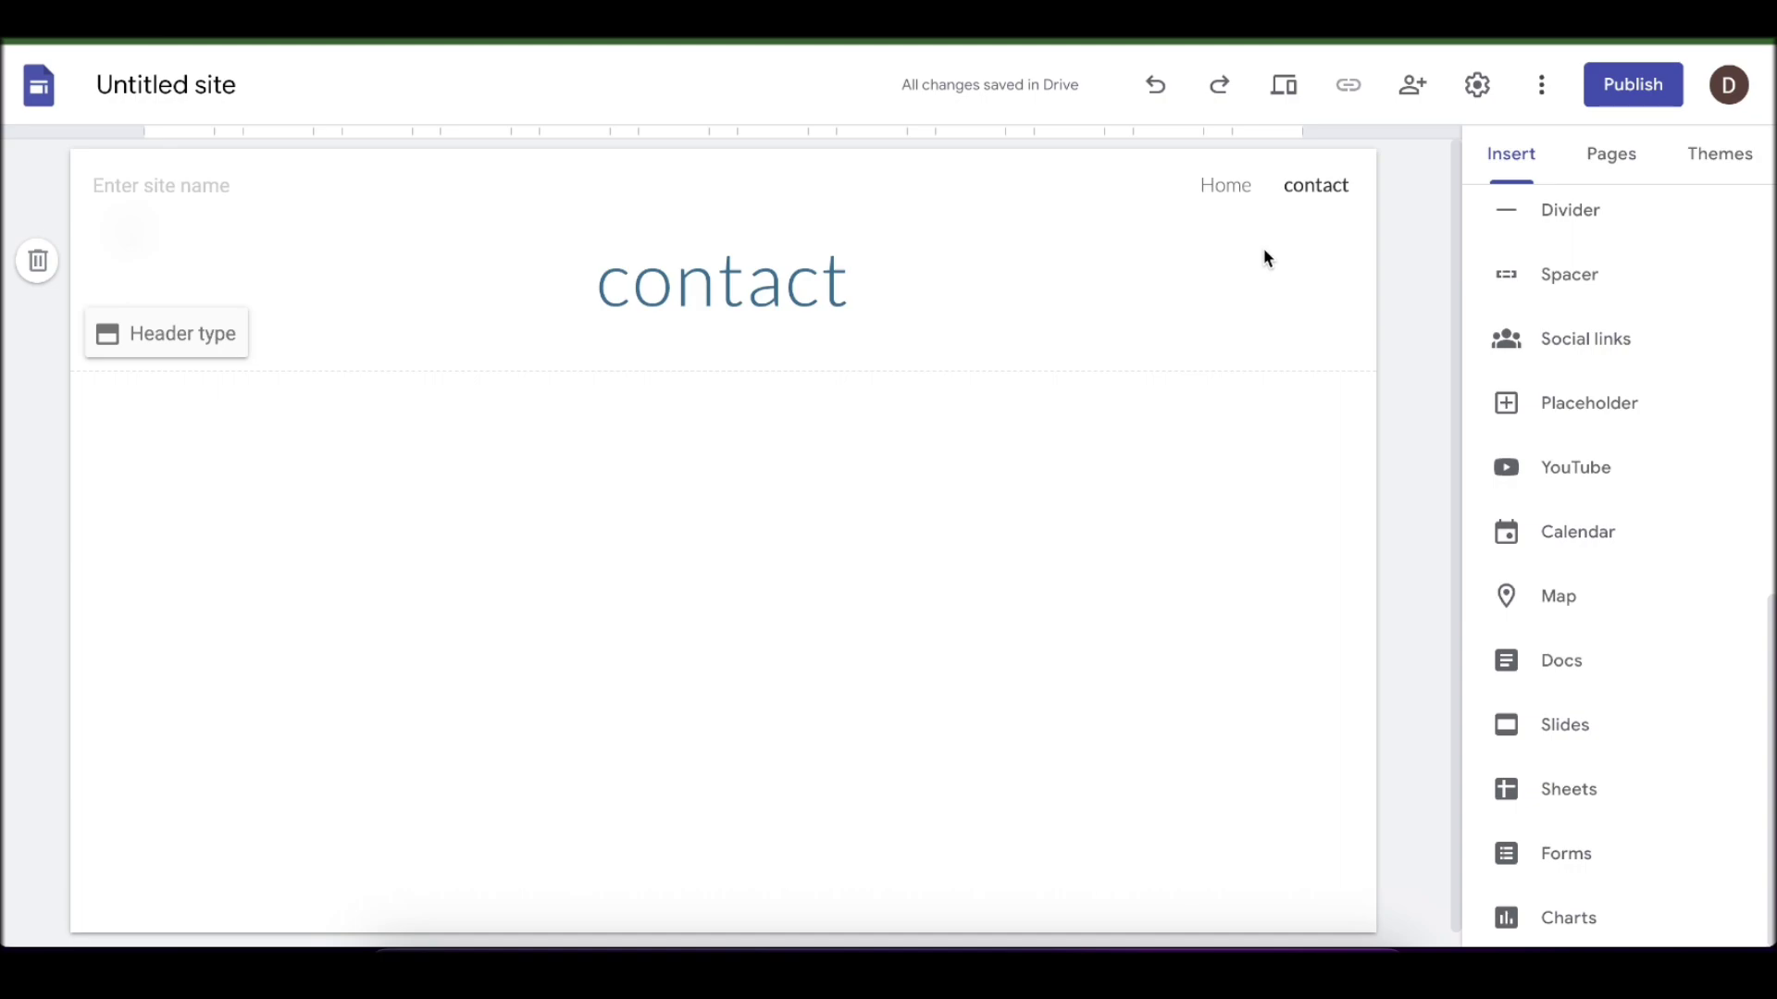
click(1239, 192)
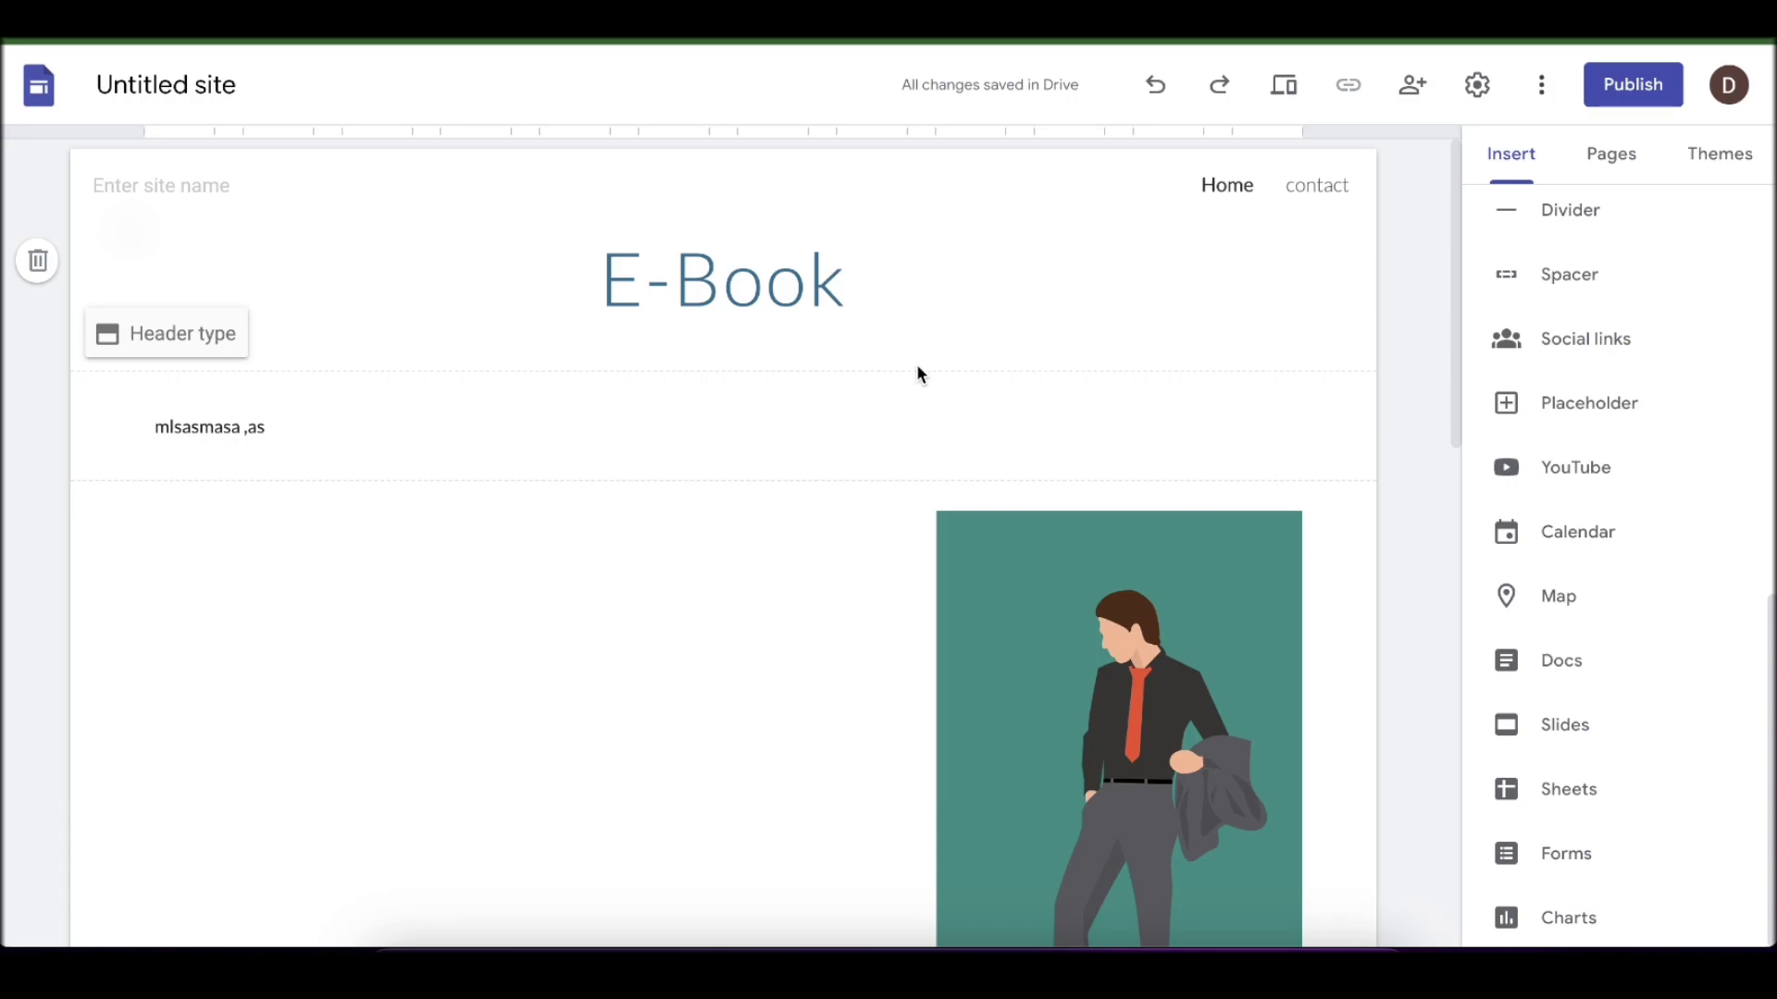
Enter 'ebookbuhdsadamda' as the site's publish web address and open the Custom domain settings.
click(1619, 100)
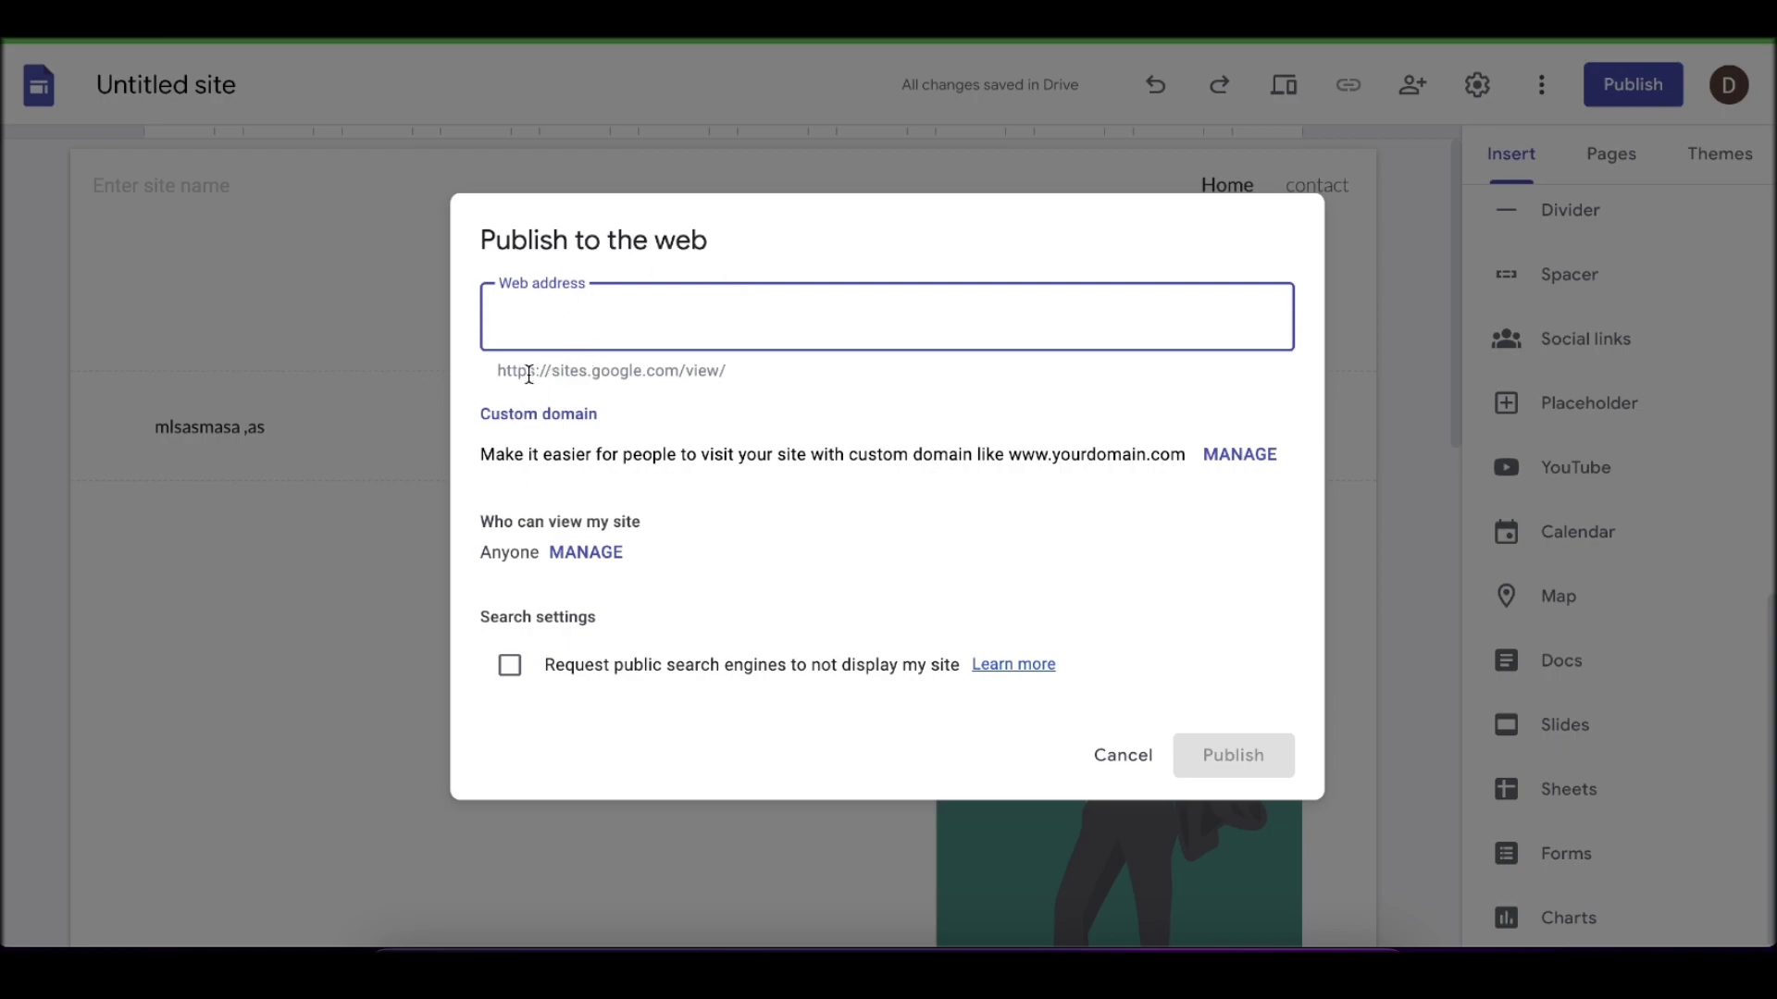
drag(552, 370, 720, 368)
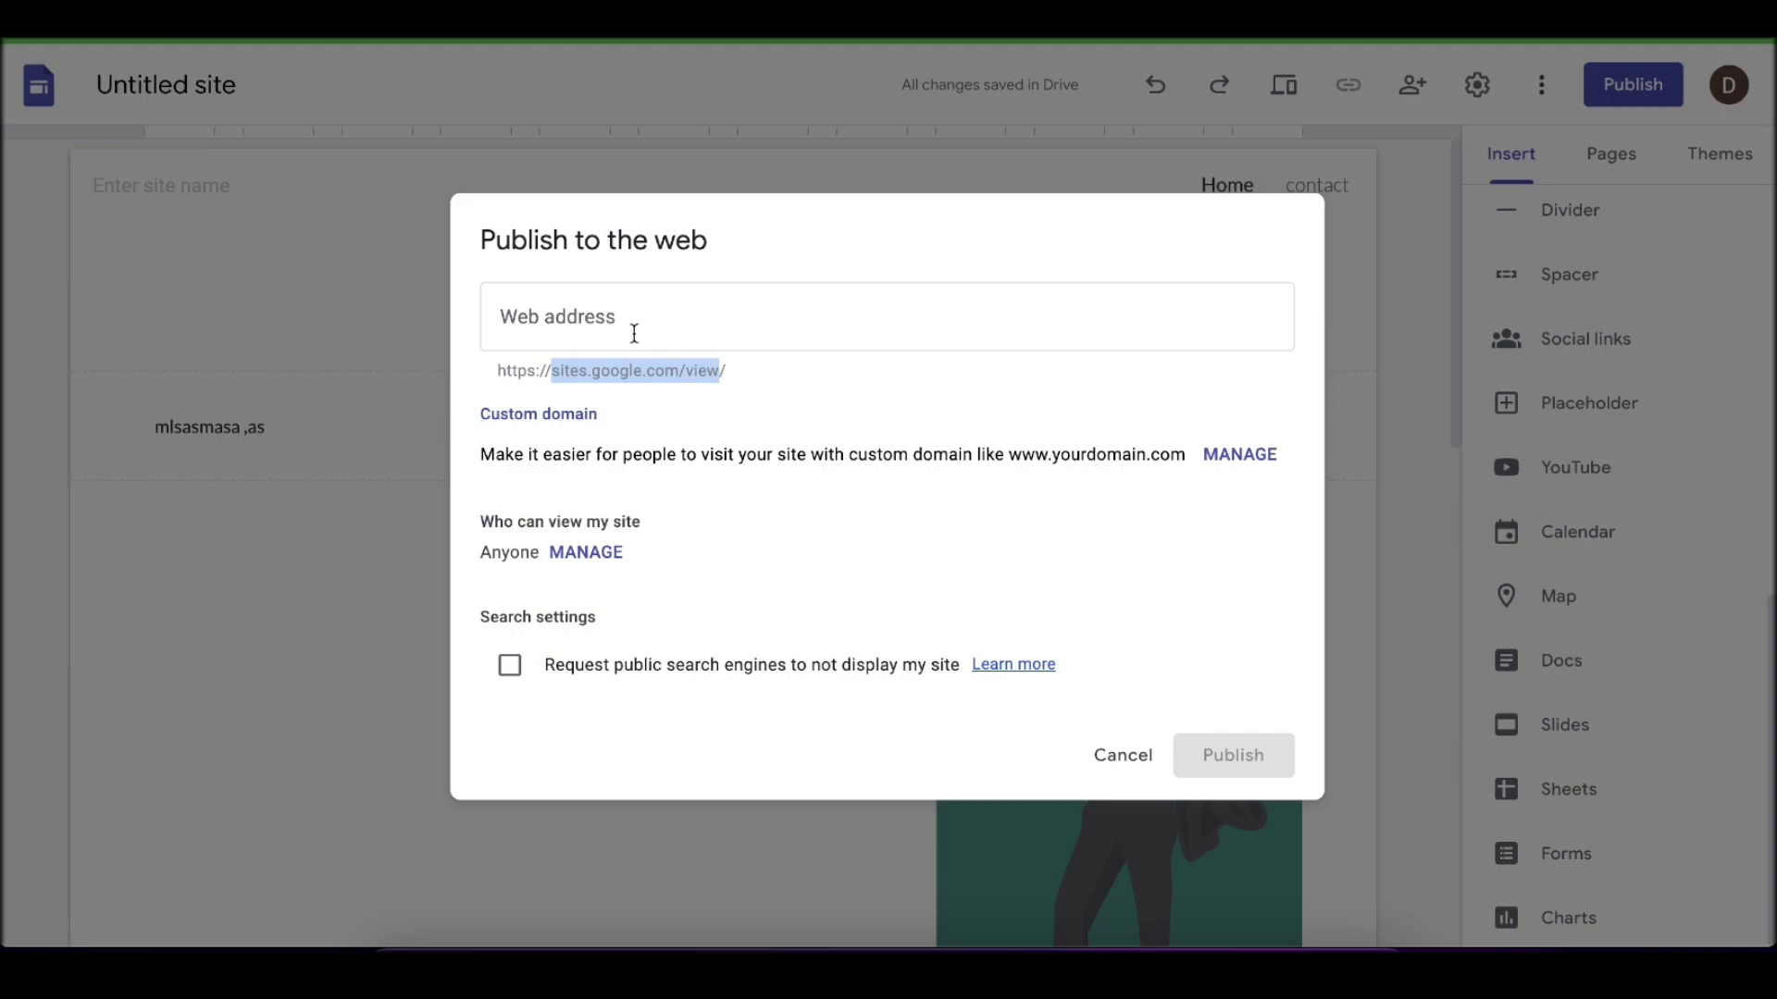
click(789, 317)
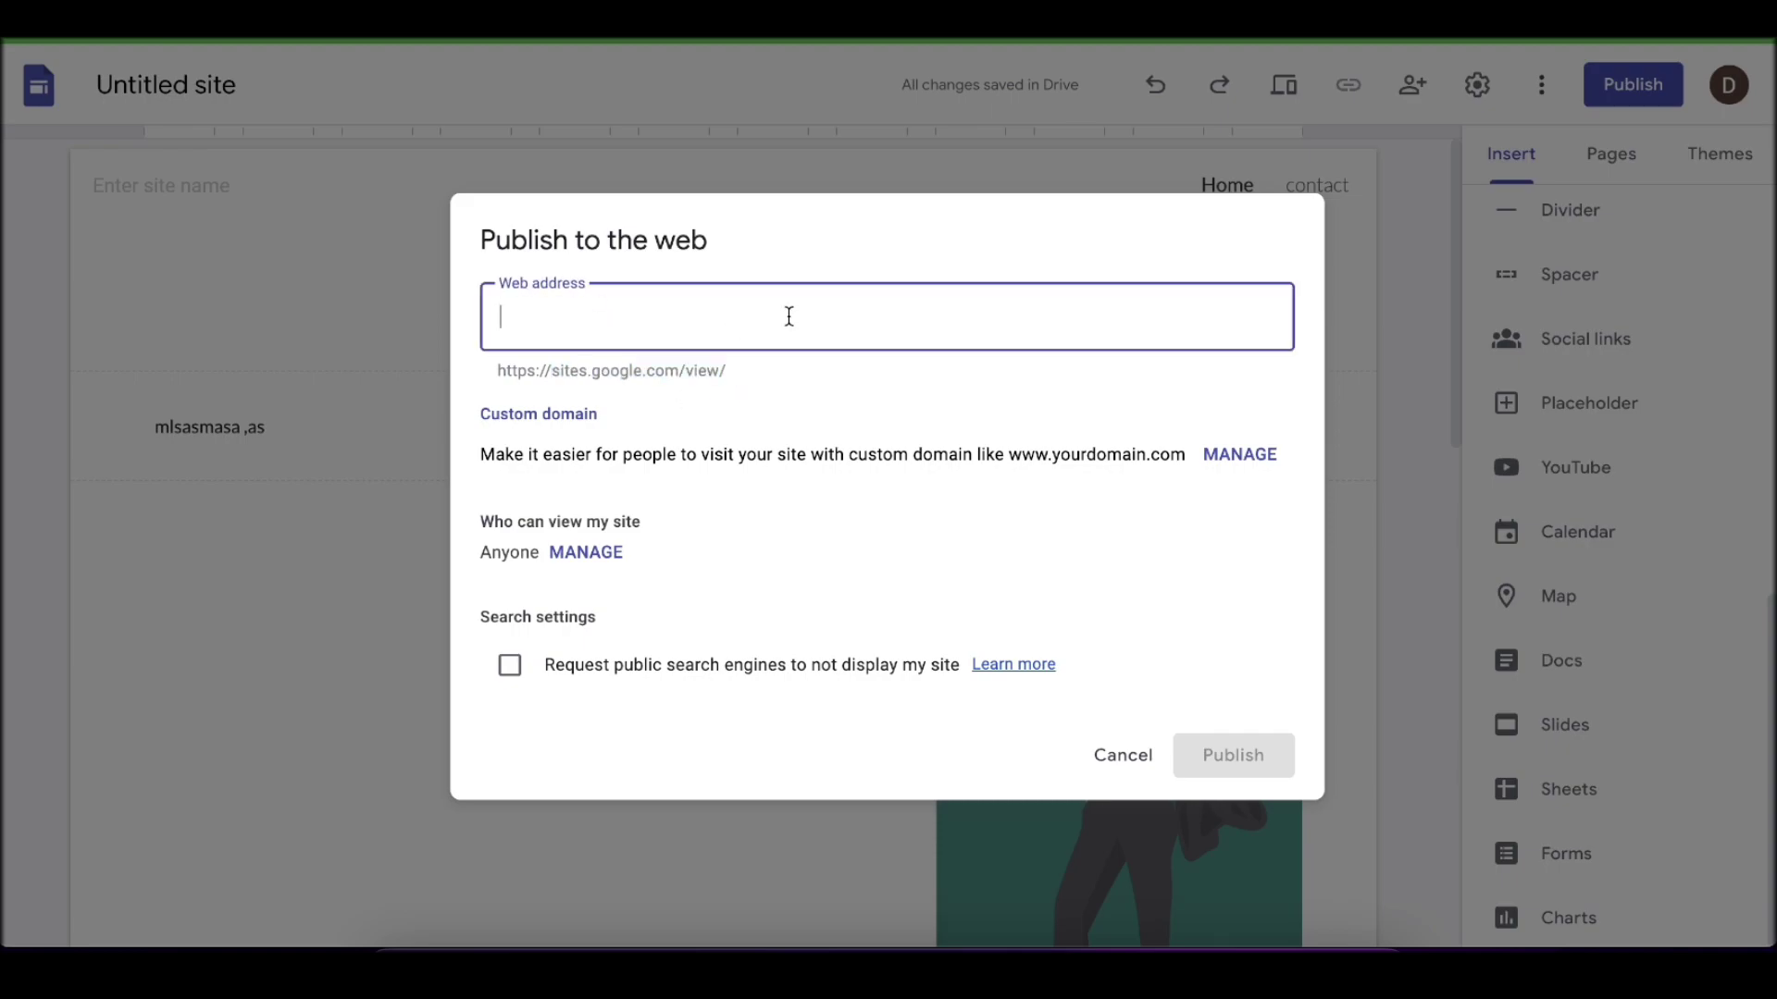
text(ebookbuhdsadamda)
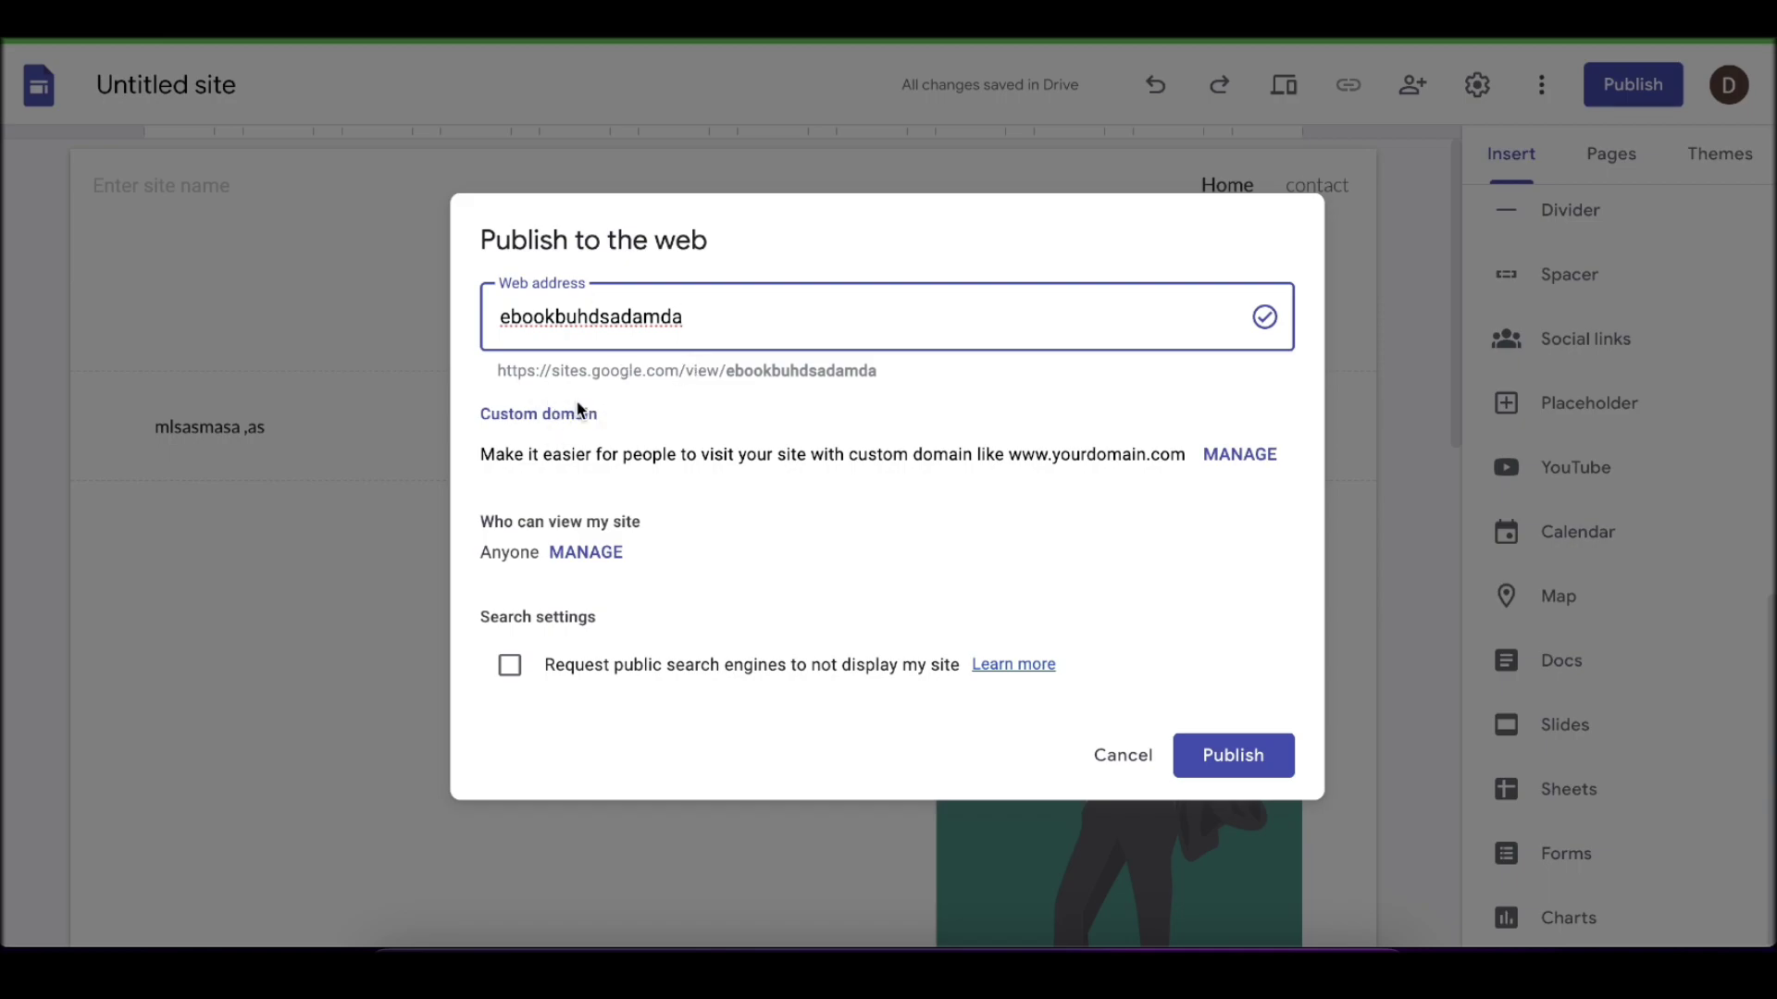
click(720, 396)
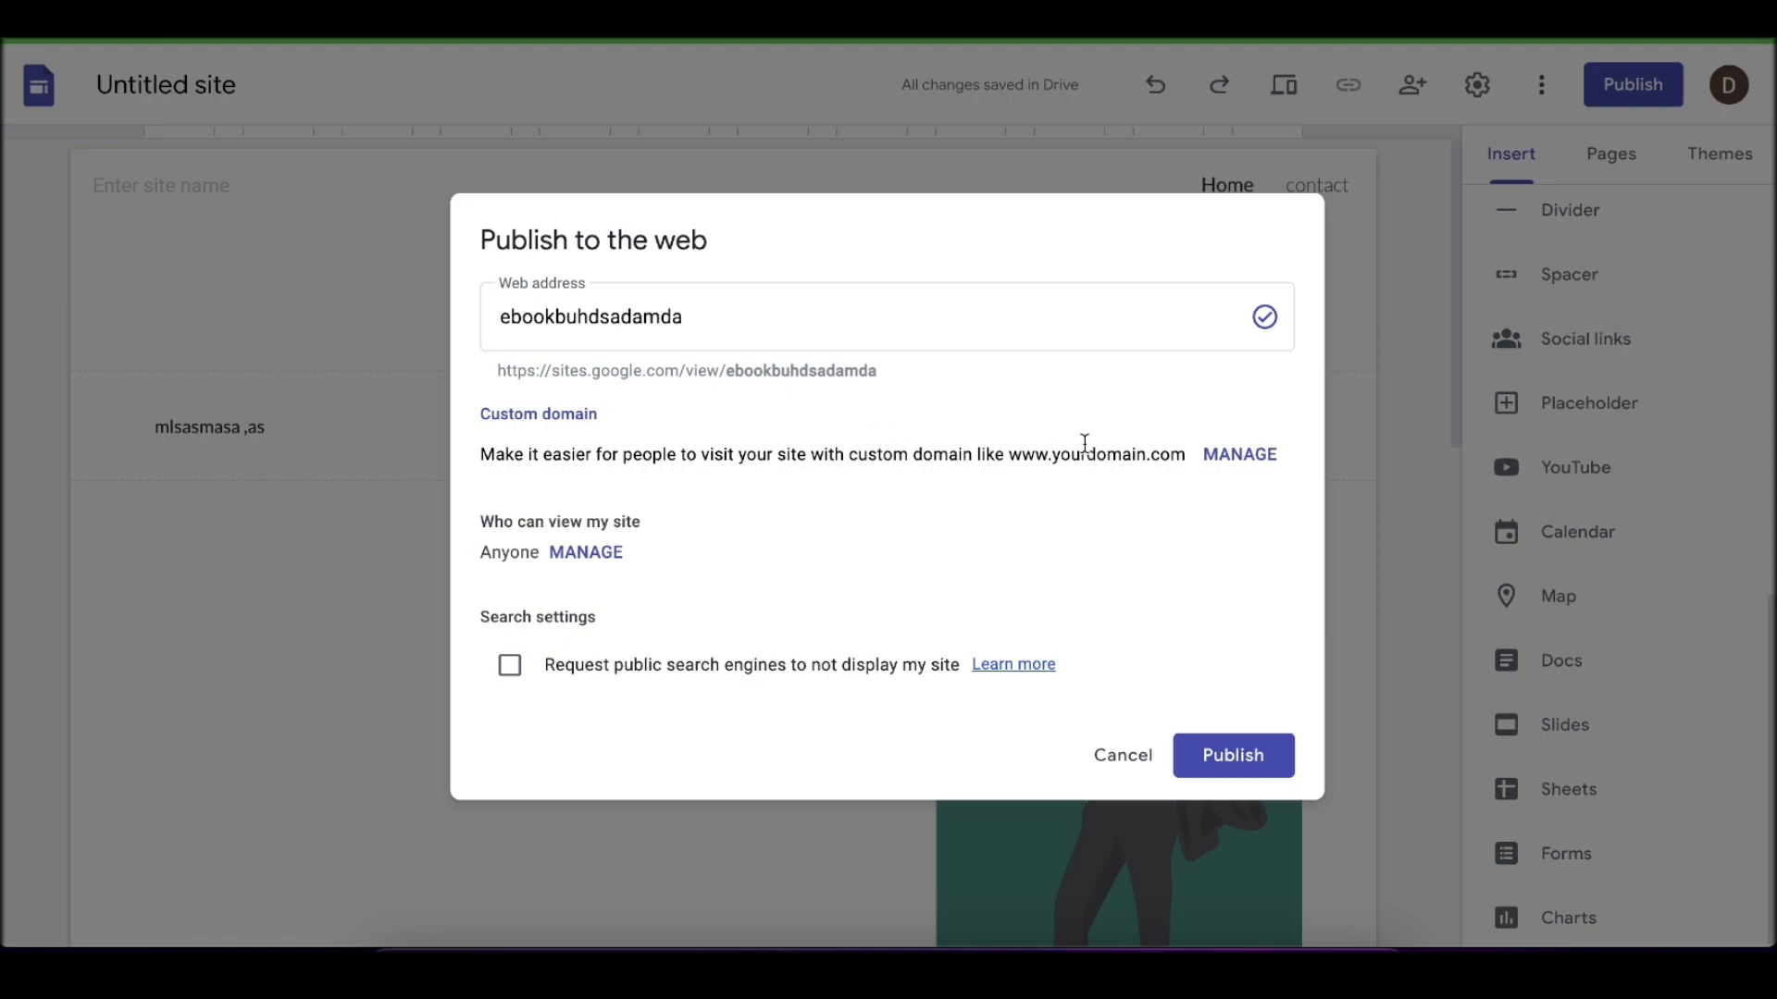
click(1246, 453)
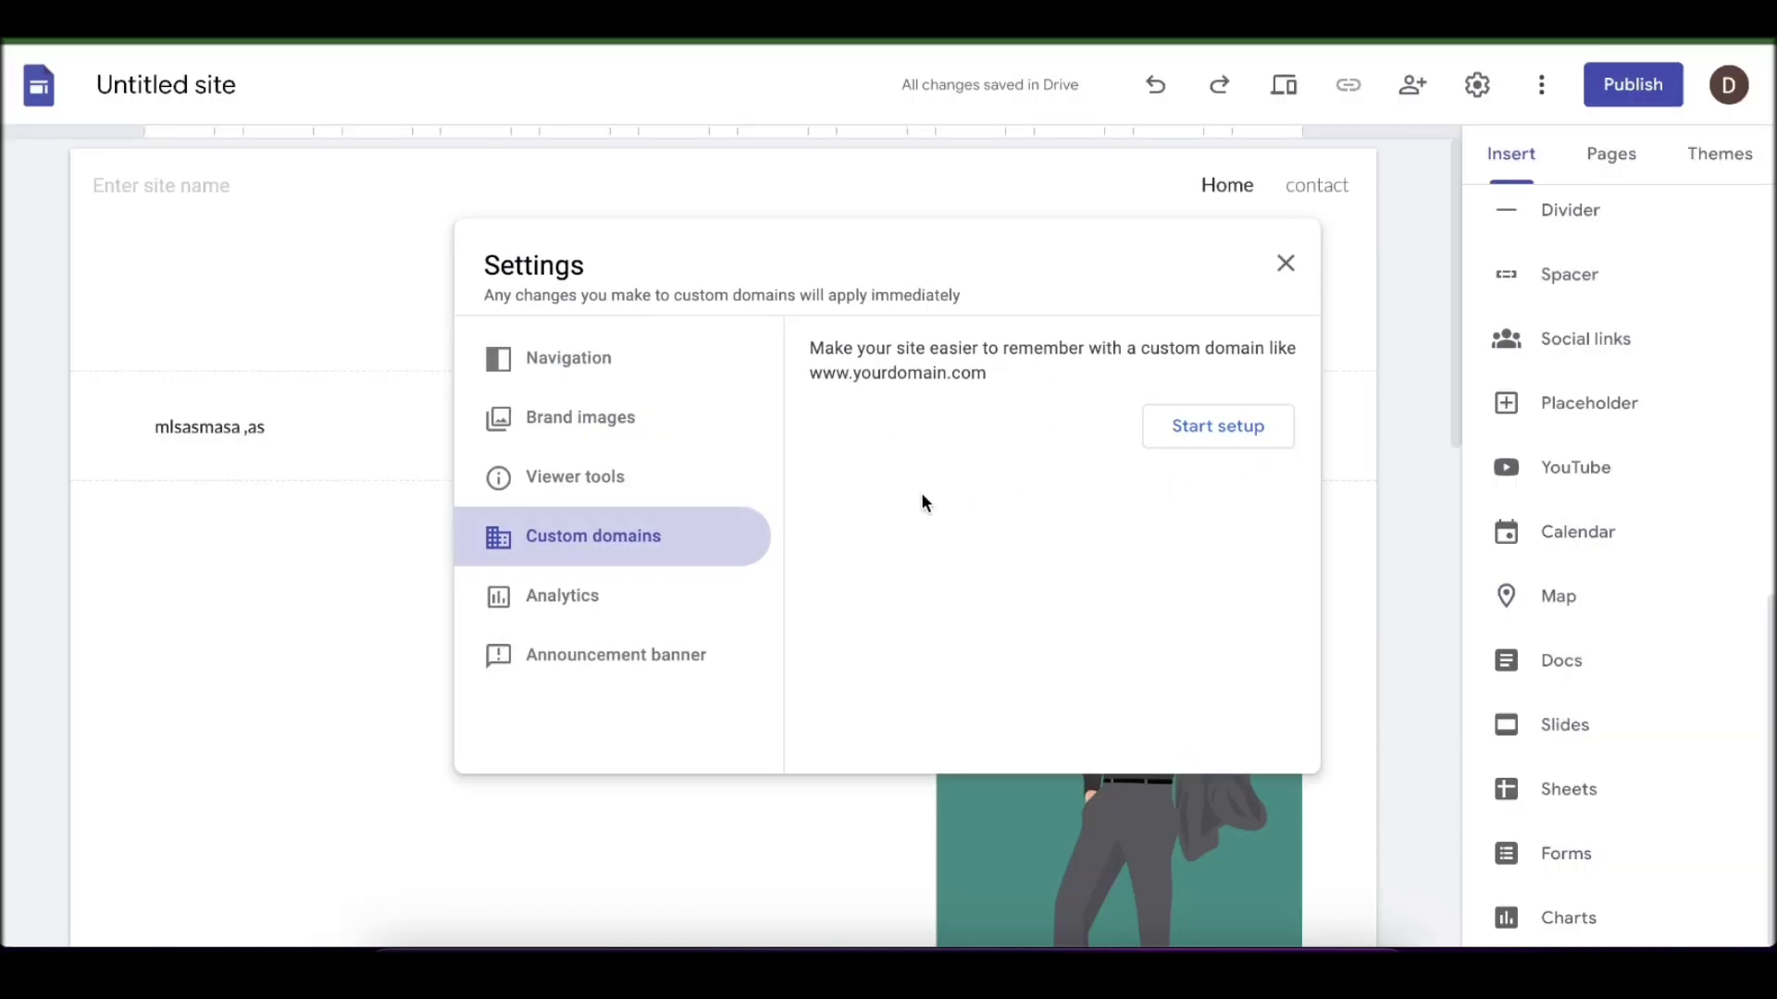
Cancel the custom domain setup and close Settings, leaving no custom domain configured.
click(1193, 437)
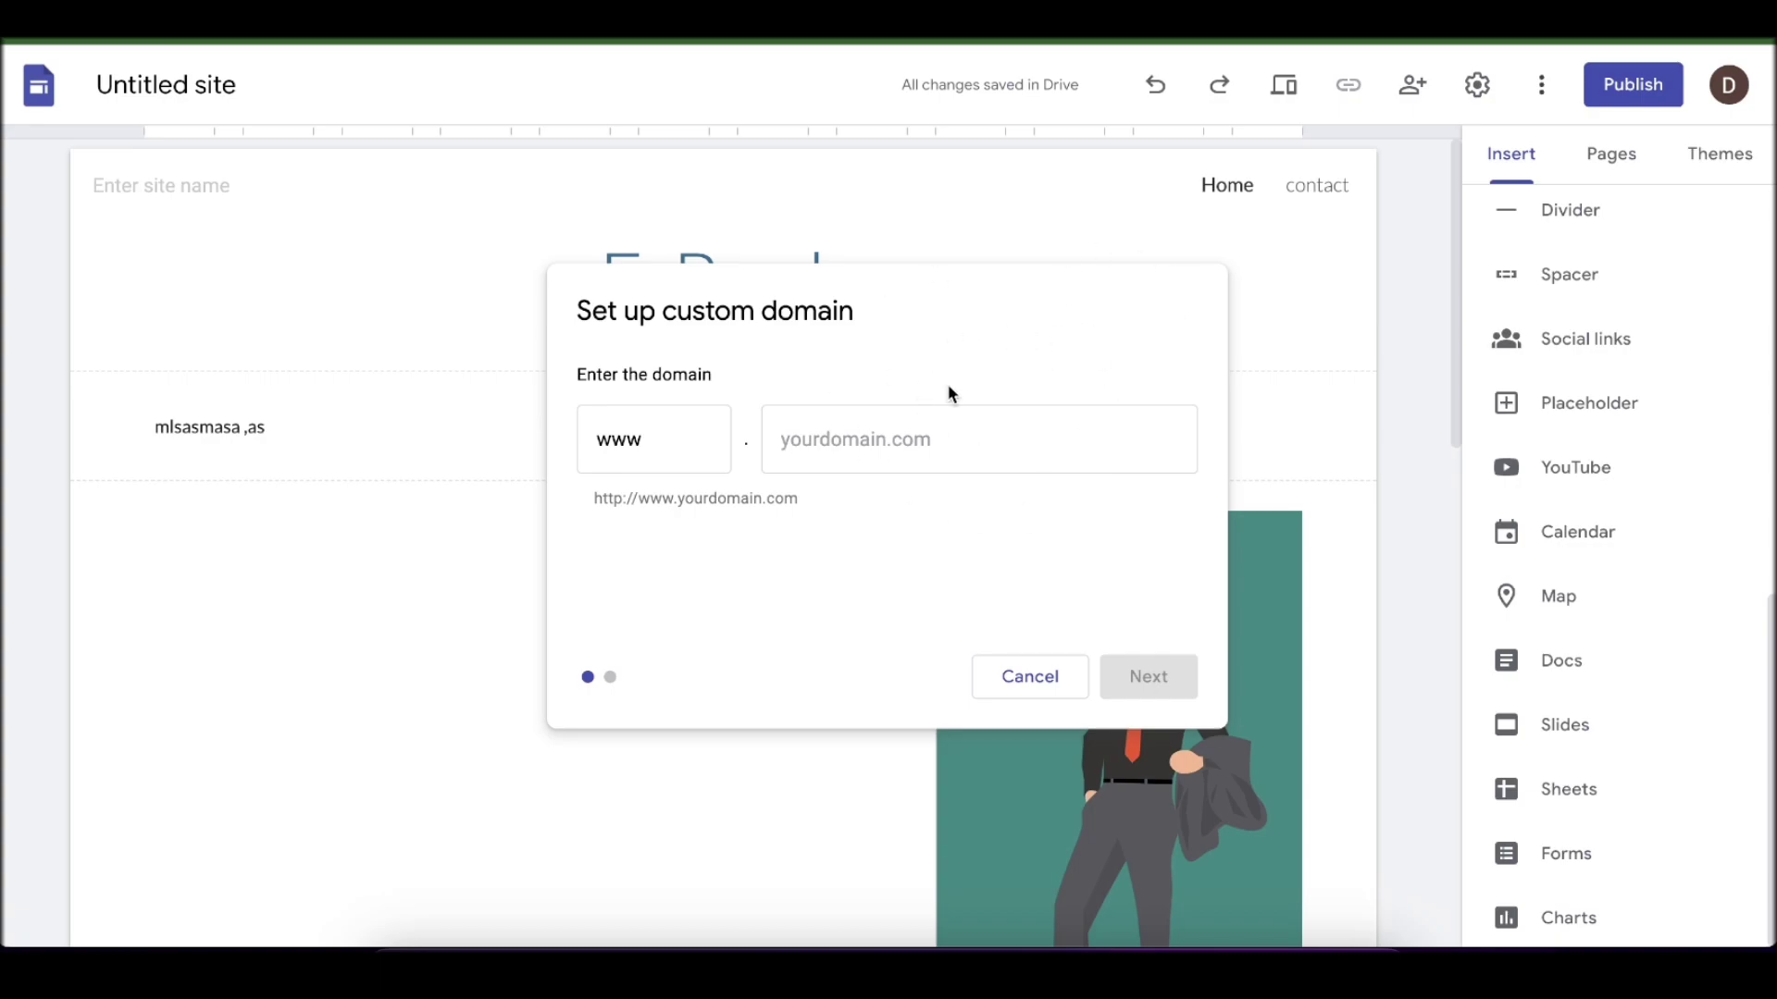
click(1027, 678)
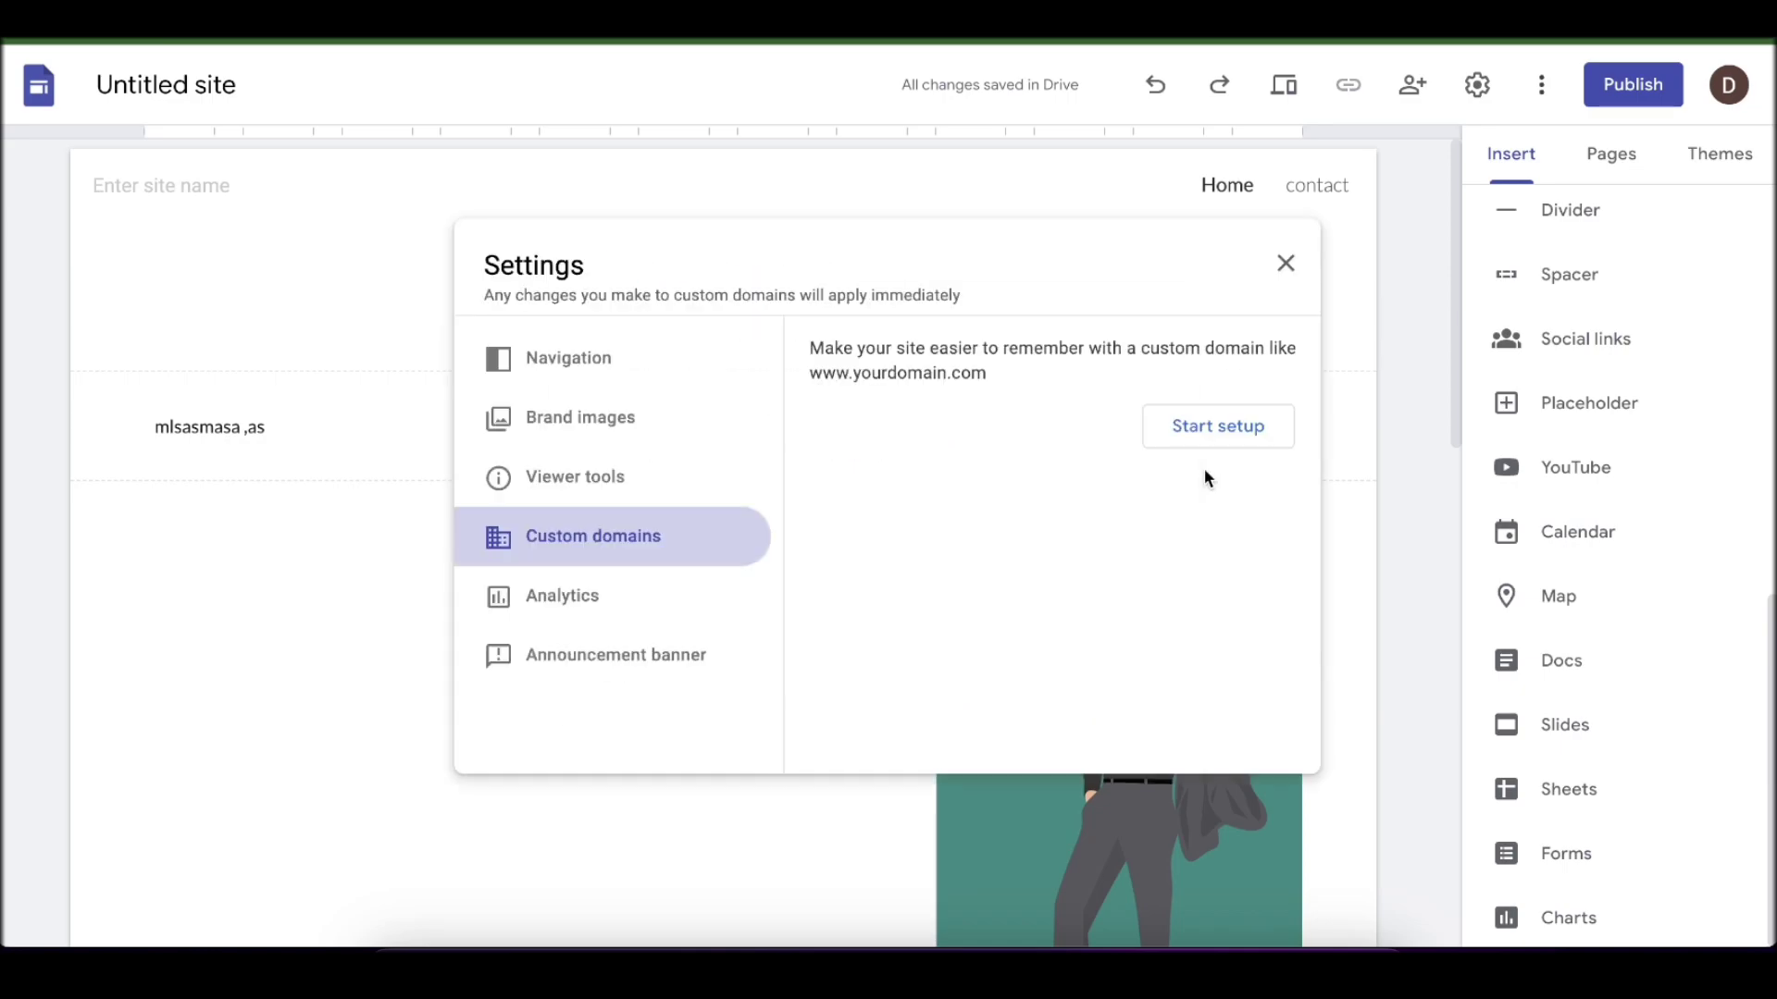
click(1286, 262)
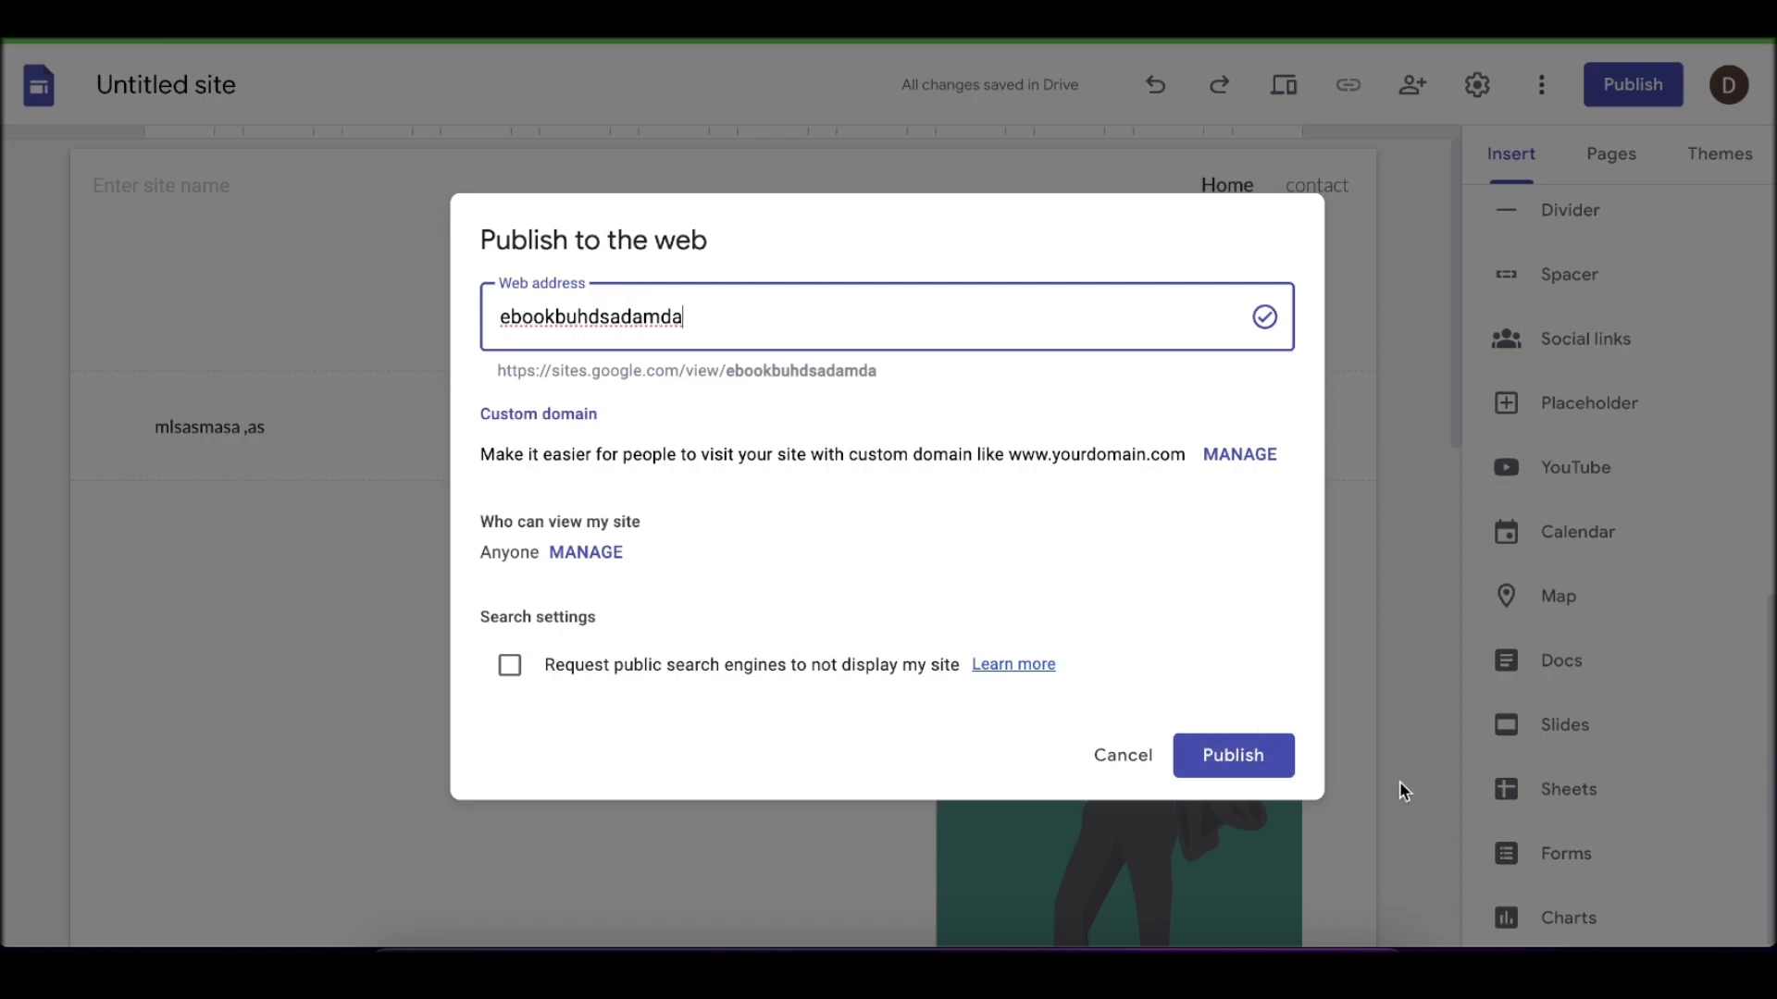
Publish the site to the web at the ebookbuhdsadamda address.
click(1255, 741)
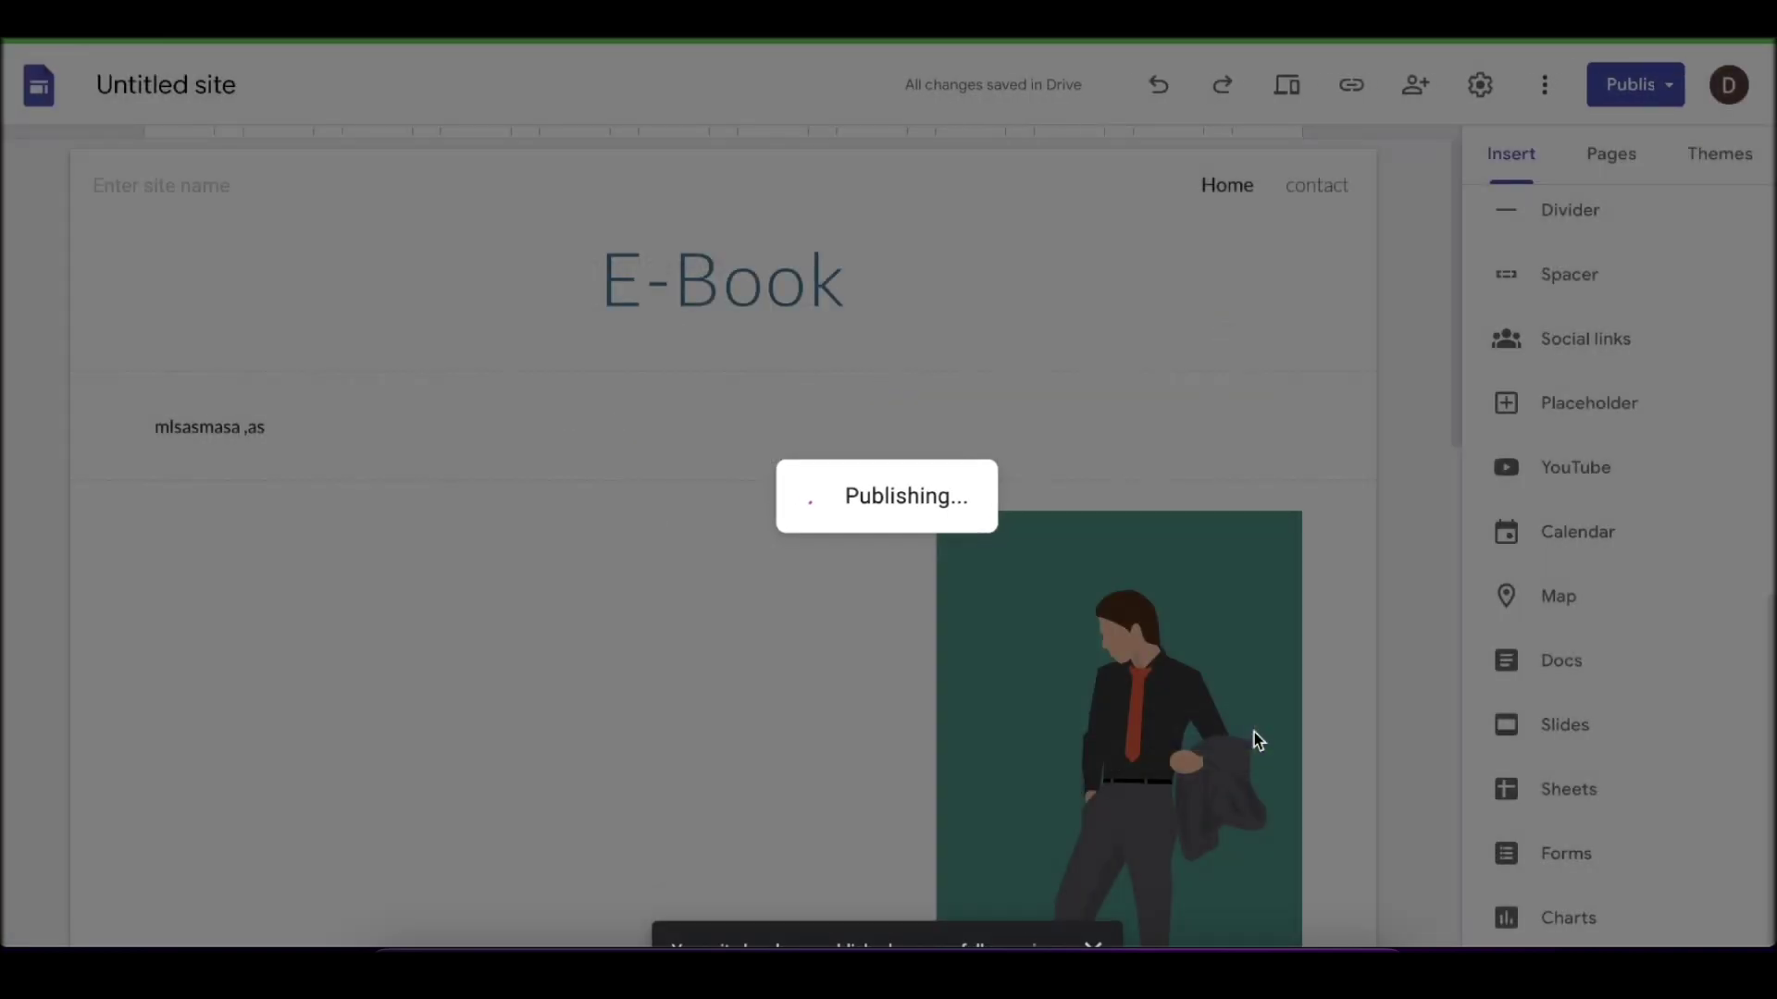